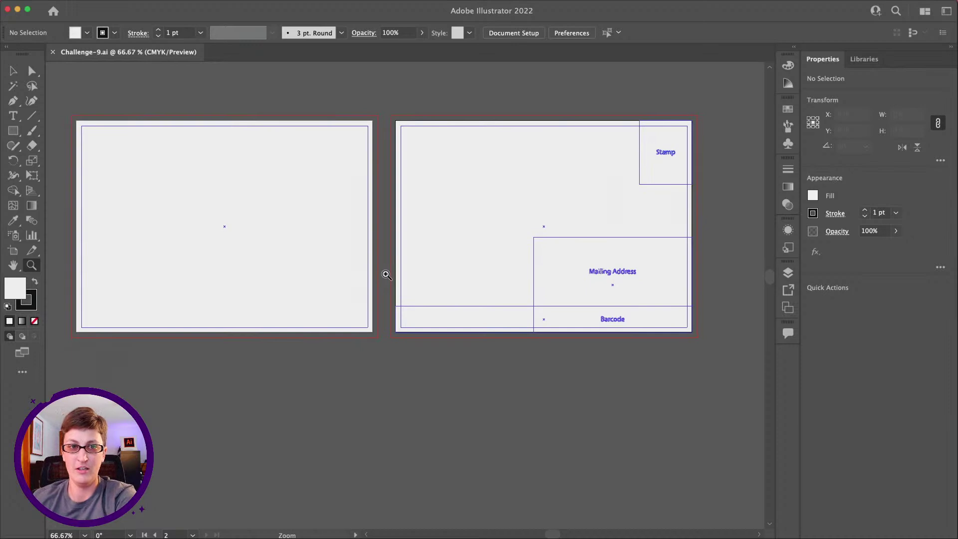
{"action": "mouse_move", "coordinate": [177, 2]}
{"action": "left_click", "coordinate": [114, 5]}
{"action": "left_click", "coordinate": [113, 5]}
{"action": "key", "text": "alt"}
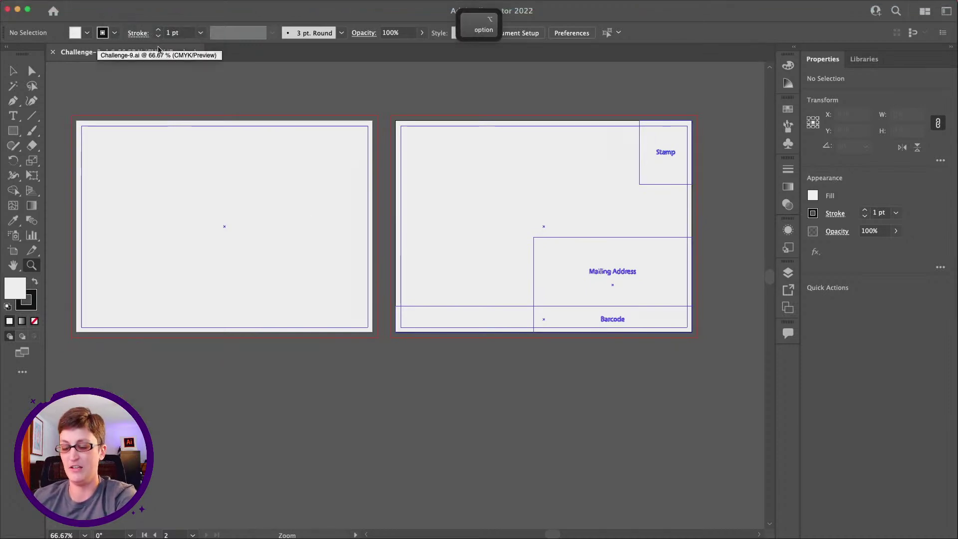
{"action": "scroll", "coordinate": [160, 49], "scroll_direction": "up", "scroll_amount": 5}
{"action": "scroll", "coordinate": [152, 58], "scroll_direction": "down", "scroll_amount": 5}
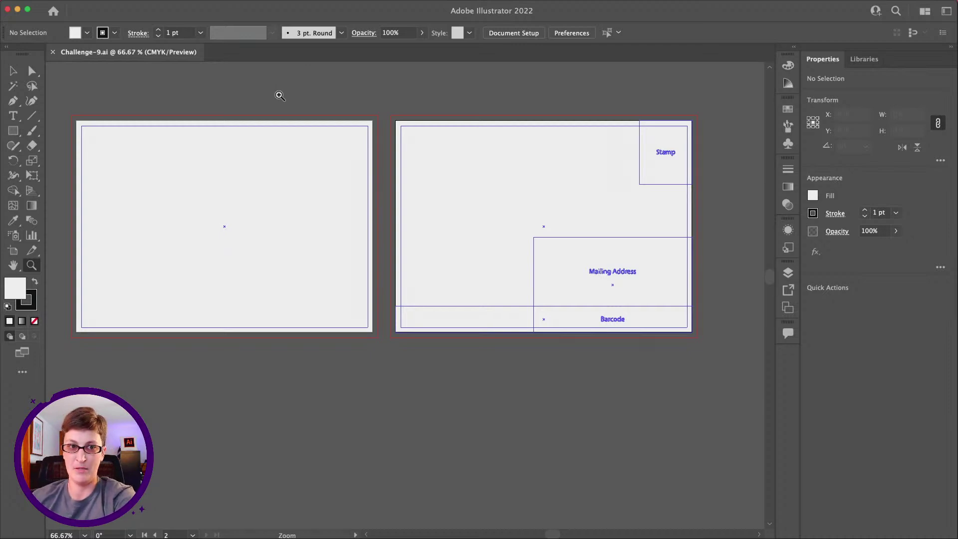
{"action": "scroll", "coordinate": [280, 95], "scroll_direction": "down", "scroll_amount": 2}
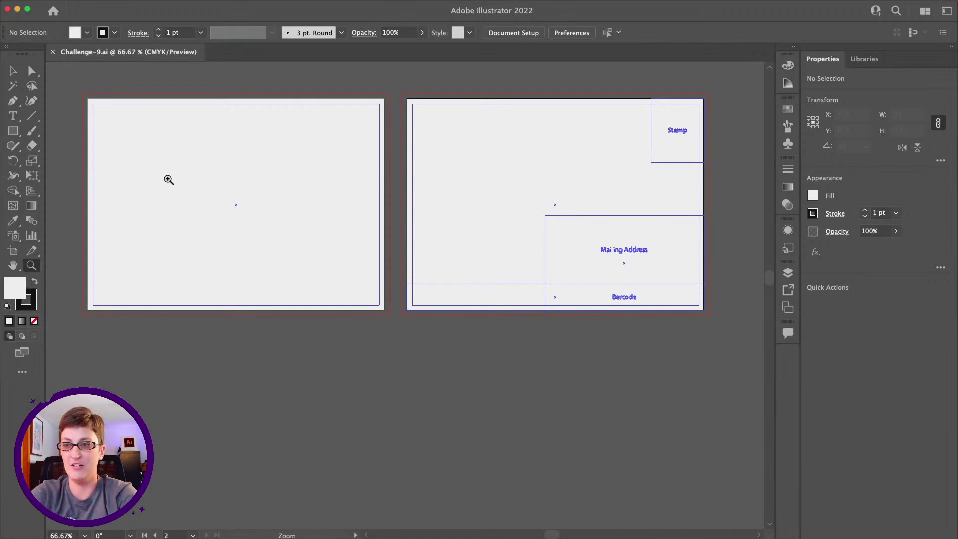
{"action": "scroll", "coordinate": [186, 138], "scroll_direction": "right", "scroll_amount": 1}
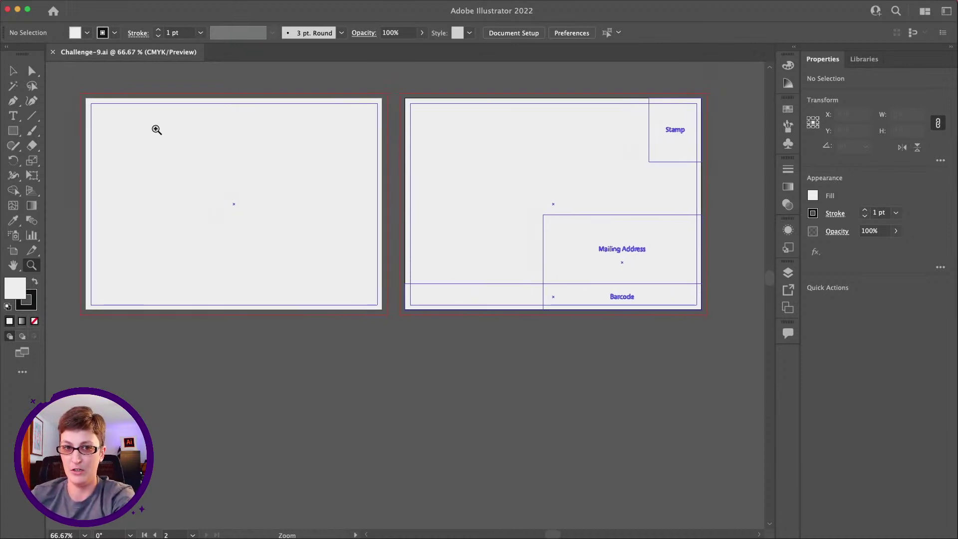
{"action": "scroll", "coordinate": [182, 221], "scroll_direction": "right", "scroll_amount": 2}
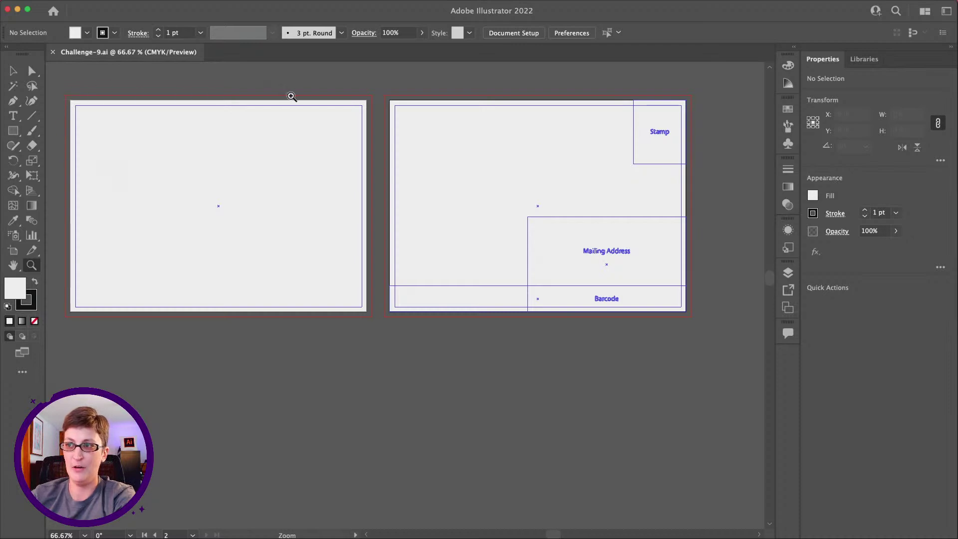
Examine the bleed, trim and margin guides around the edges and corners of the blank front artboard
{"action": "left_click", "coordinate": [357, 307]}
{"action": "left_click", "coordinate": [368, 284]}
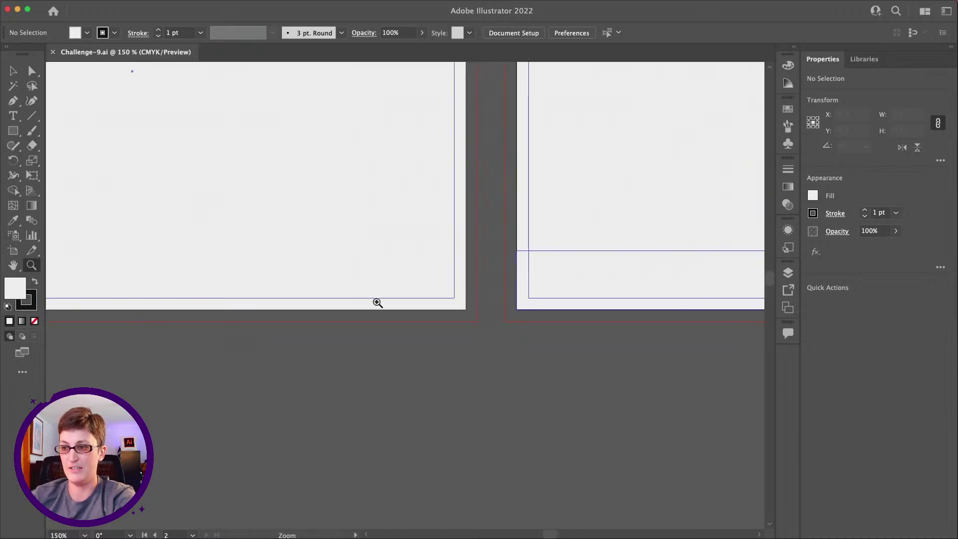
{"action": "scroll", "coordinate": [378, 303], "scroll_direction": "up", "scroll_amount": 15}
{"action": "scroll", "coordinate": [377, 303], "scroll_direction": "left", "scroll_amount": 10}
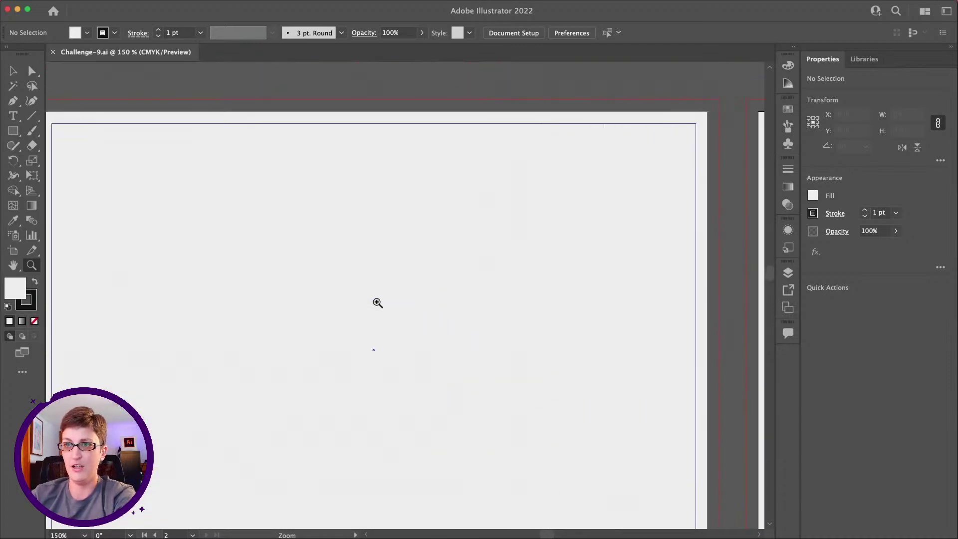
{"action": "scroll", "coordinate": [378, 303], "scroll_direction": "down", "scroll_amount": 3}
{"action": "scroll", "coordinate": [378, 303], "scroll_direction": "right", "scroll_amount": 3}
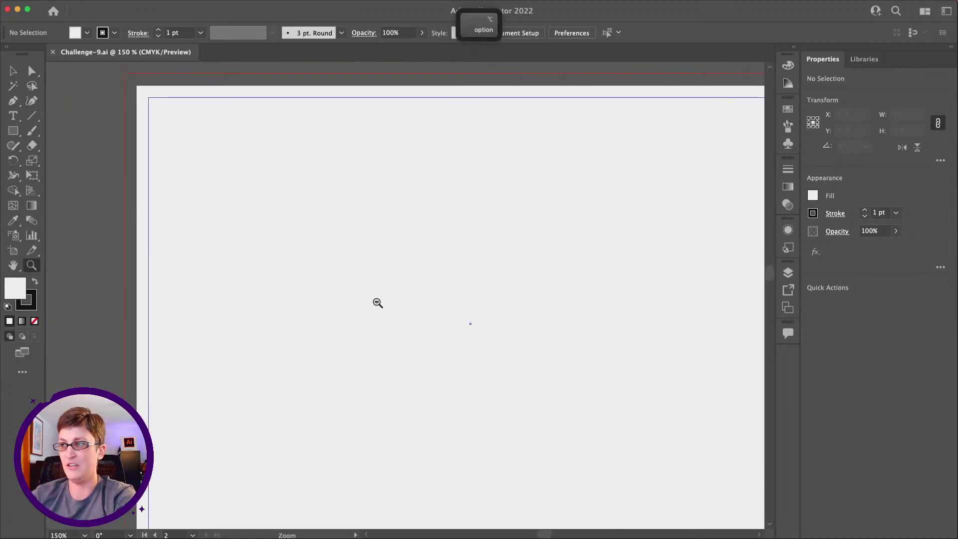
{"action": "left_click", "coordinate": [377, 303]}
{"action": "left_click", "coordinate": [377, 303], "text": "alt"}
{"action": "left_click", "coordinate": [377, 303], "text": "alt"}
{"action": "scroll", "coordinate": [378, 303], "scroll_direction": "down", "scroll_amount": 3}
{"action": "scroll", "coordinate": [378, 302], "scroll_direction": "right", "scroll_amount": 4}
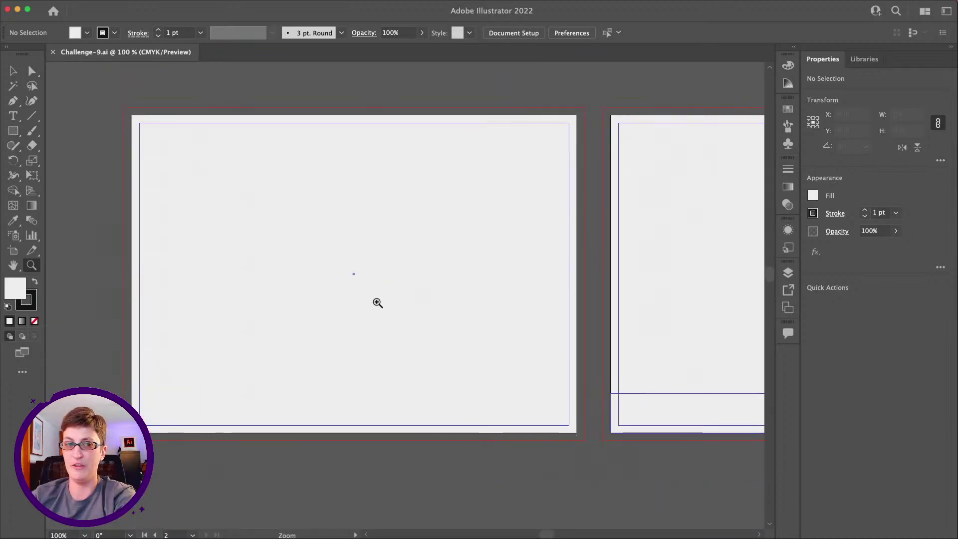
{"action": "scroll", "coordinate": [378, 303], "scroll_direction": "up", "scroll_amount": 2}
{"action": "scroll", "coordinate": [378, 303], "scroll_direction": "right", "scroll_amount": 3}
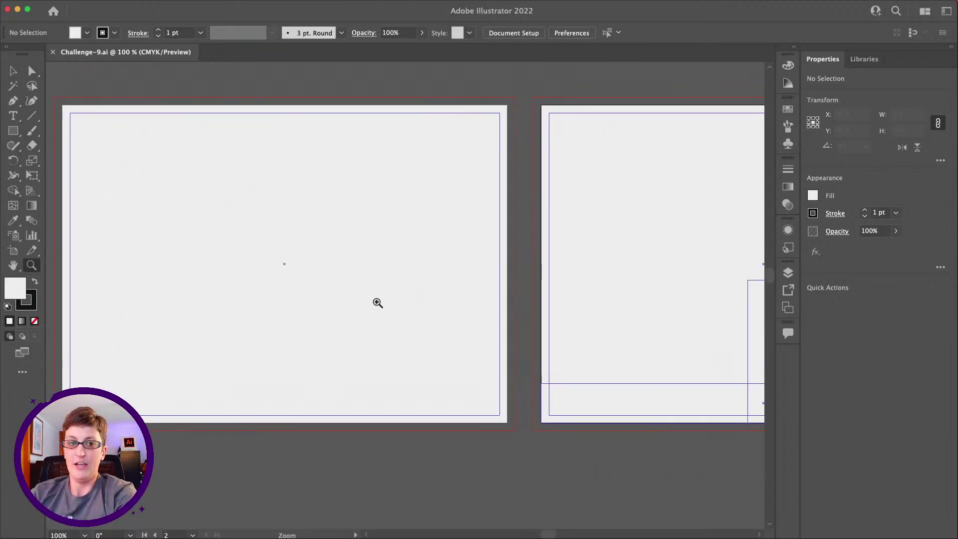
{"action": "left_click", "coordinate": [453, 152], "text": "alt"}
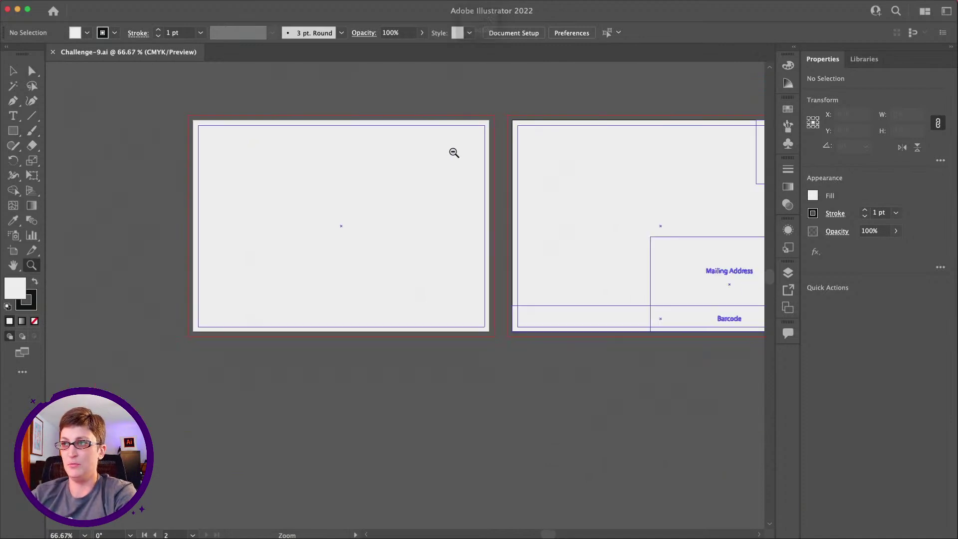
Set the document bleed to 0 in on all four sides
{"action": "left_click", "coordinate": [499, 32]}
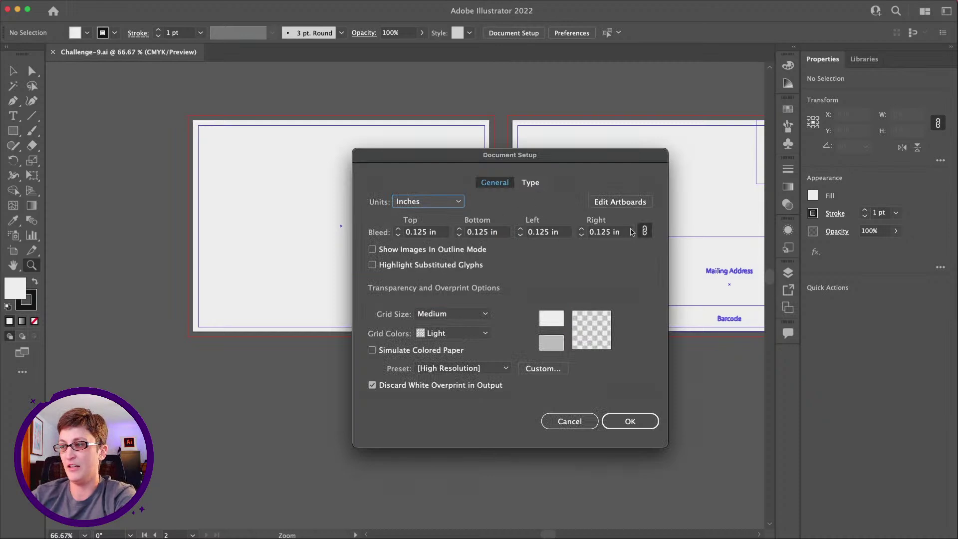
{"action": "left_click", "coordinate": [400, 233]}
{"action": "type", "text": "0"}
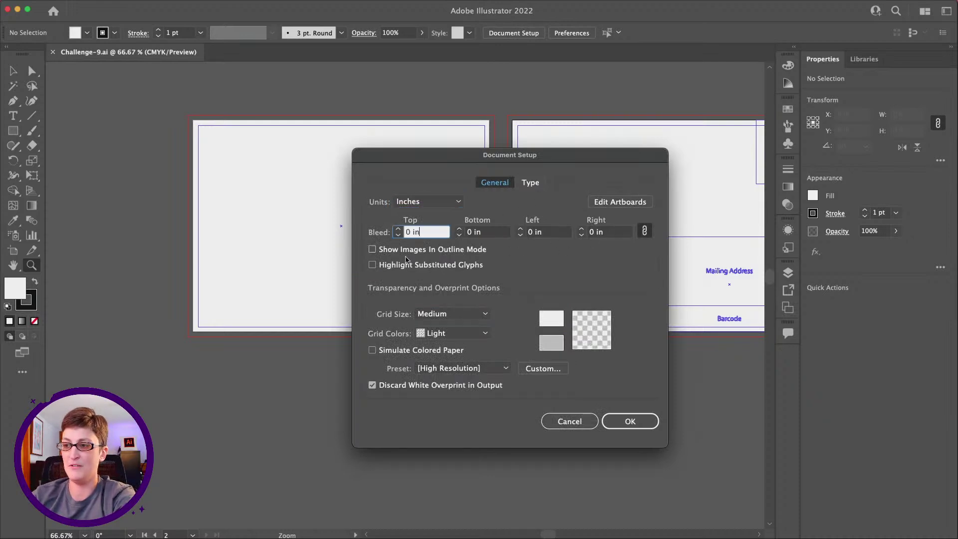
{"action": "left_click", "coordinate": [615, 423]}
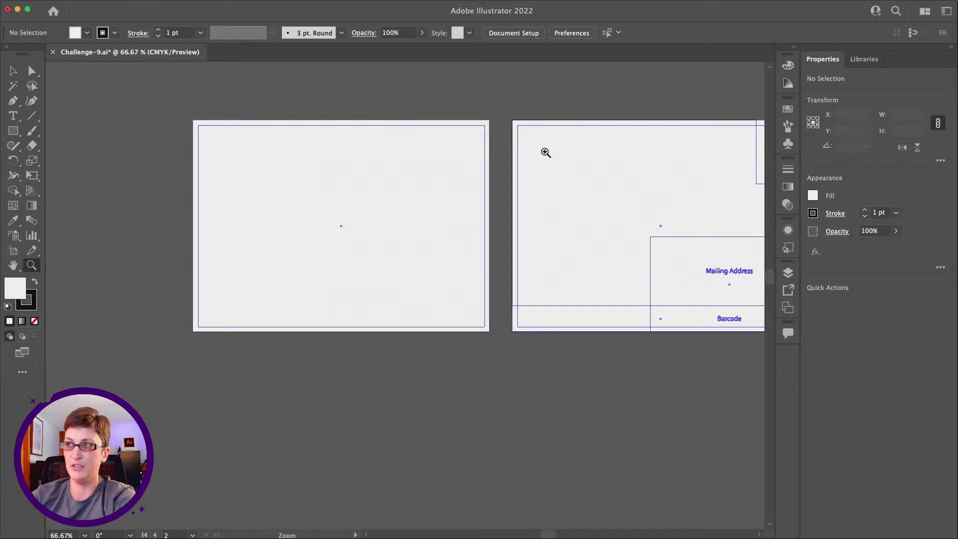
Set the document bleed to 0.125 in on all four sides, keeping the units in inches
{"action": "left_click", "coordinate": [524, 33]}
{"action": "left_click", "coordinate": [399, 230]}
{"action": "left_click", "coordinate": [398, 230]}
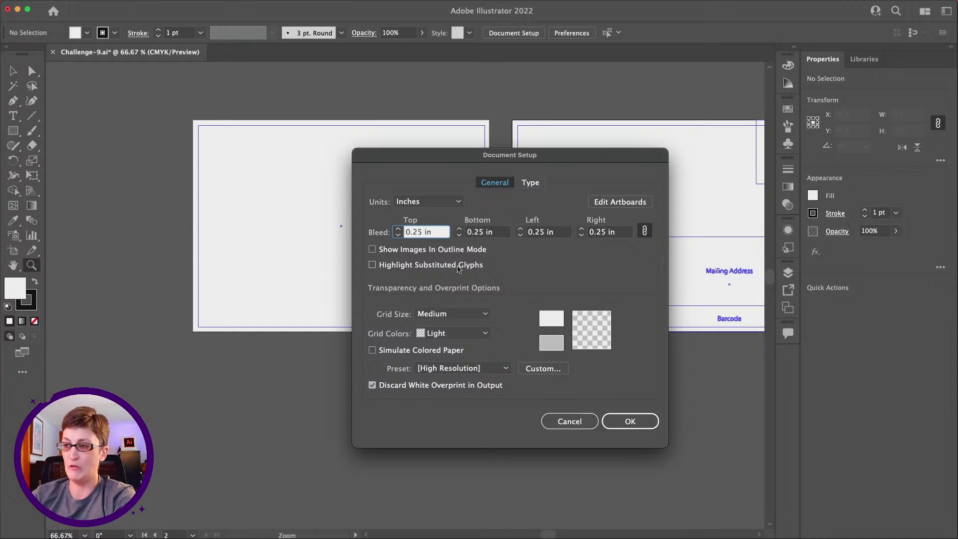
{"action": "left_click", "coordinate": [398, 235]}
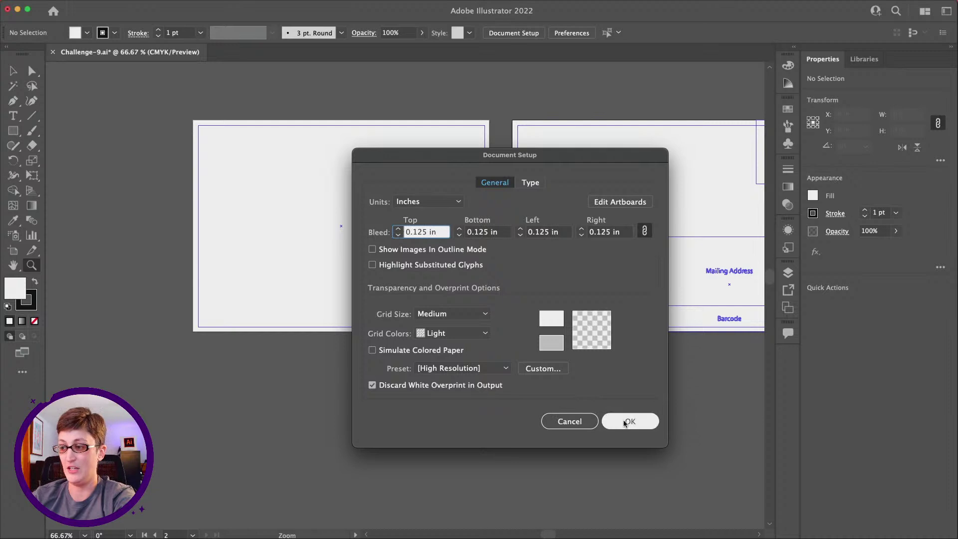
{"action": "left_click", "coordinate": [451, 202]}
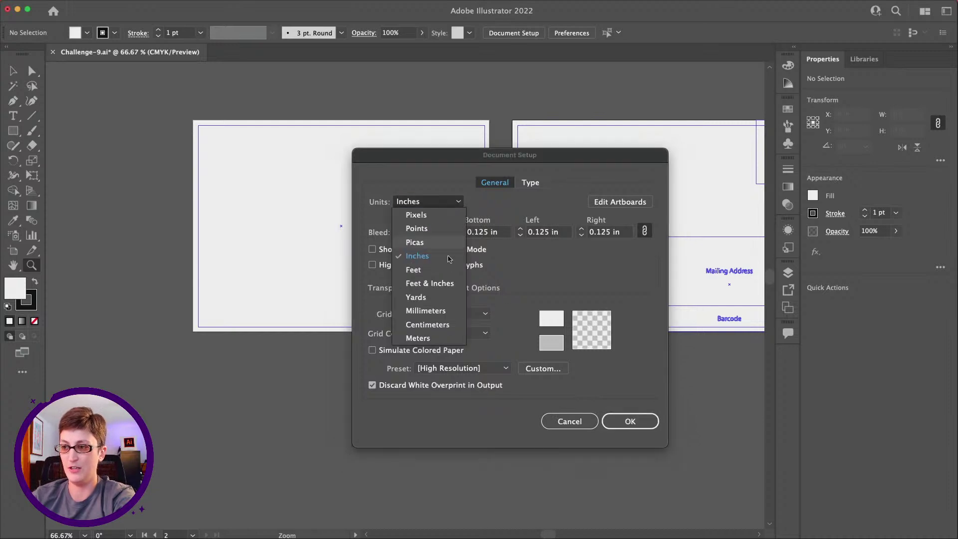
{"action": "left_click", "coordinate": [444, 202]}
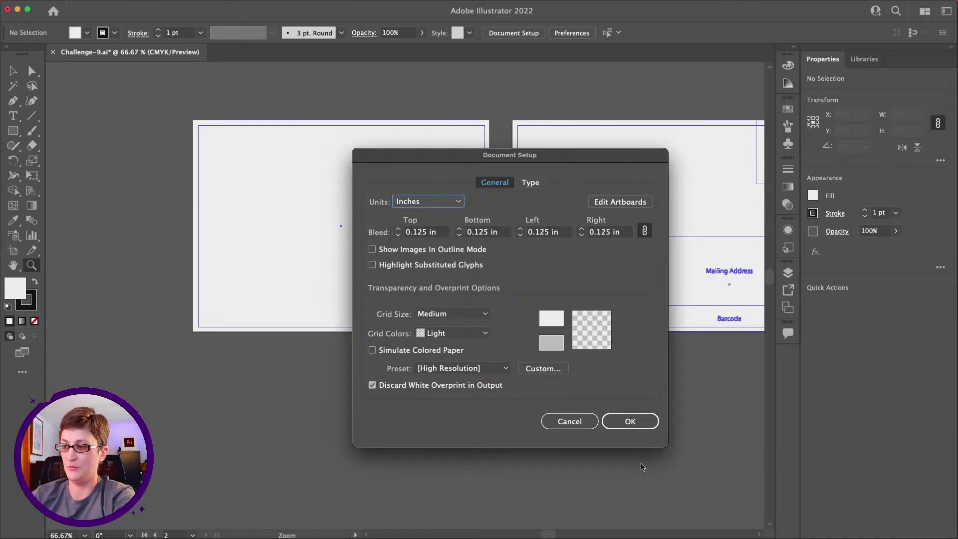
{"action": "left_click", "coordinate": [628, 423]}
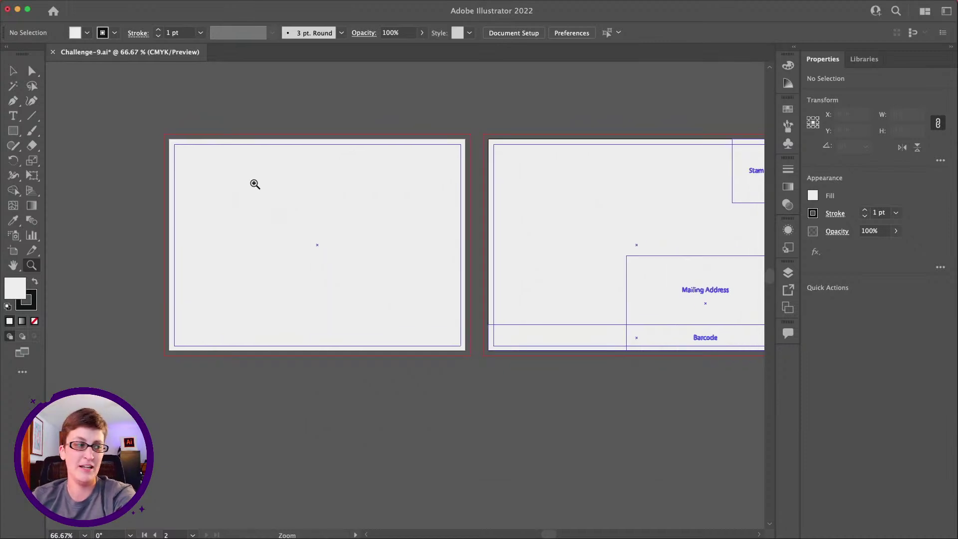
Inspect the red bleed line and the inner margin guides around the blank front artboard at 100% zoom
{"action": "scroll", "coordinate": [260, 185], "scroll_direction": "right", "scroll_amount": 2}
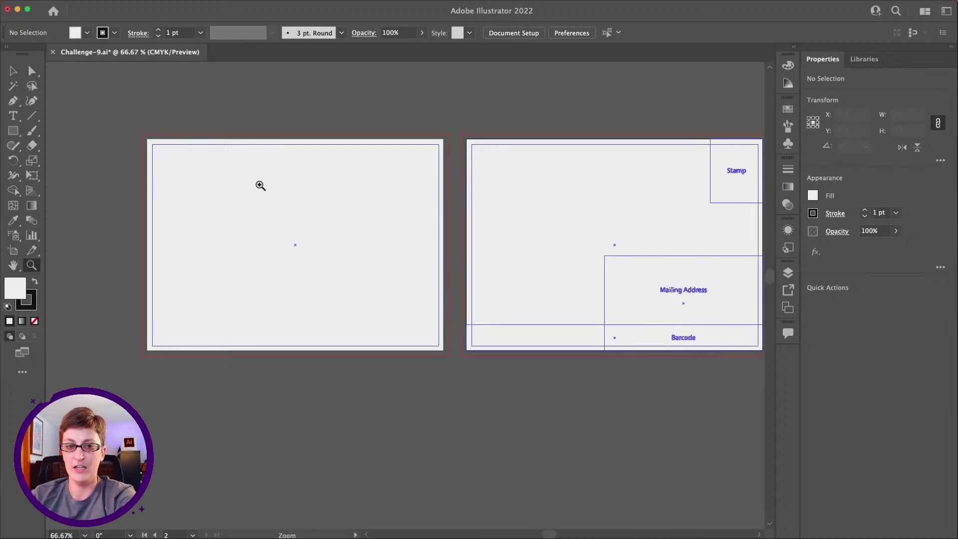
{"action": "key", "text": "alt"}
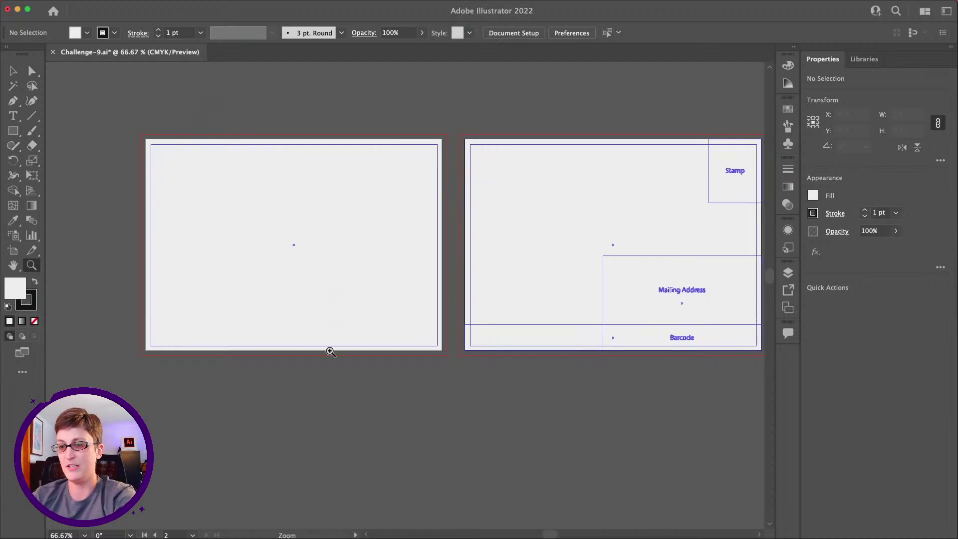
{"action": "key", "text": "super+1"}
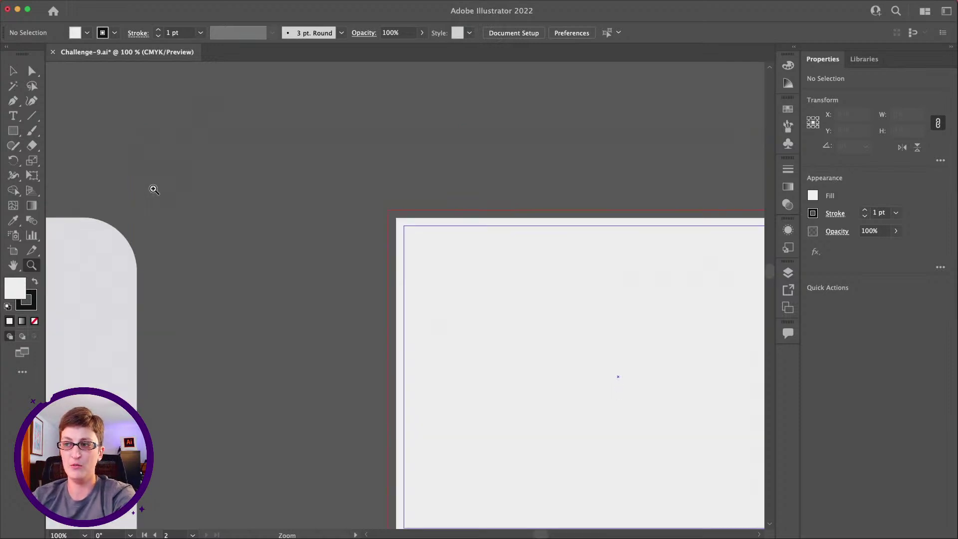
{"action": "scroll", "coordinate": [154, 188], "scroll_direction": "right", "scroll_amount": 5}
{"action": "scroll", "coordinate": [154, 189], "scroll_direction": "down", "scroll_amount": 2}
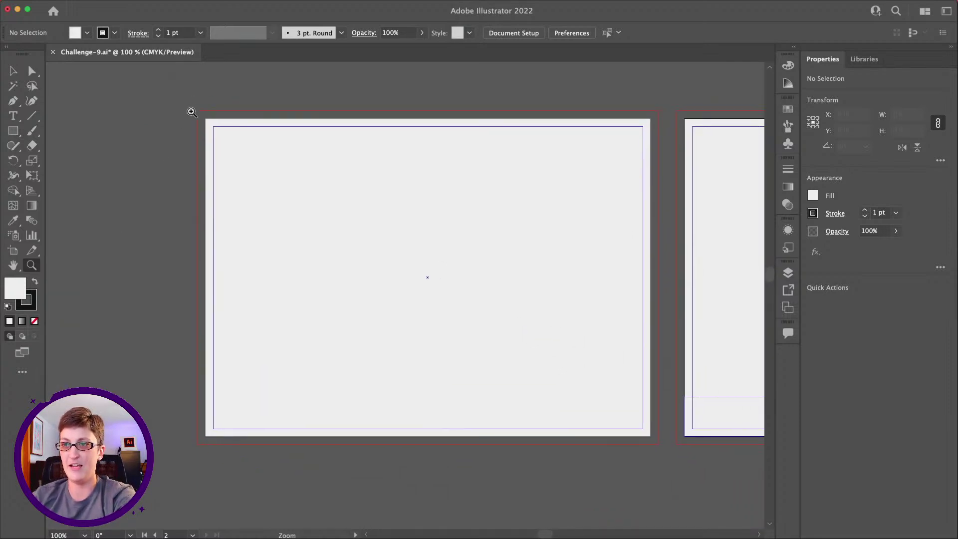
{"action": "scroll", "coordinate": [624, 441], "scroll_direction": "right", "scroll_amount": 3}
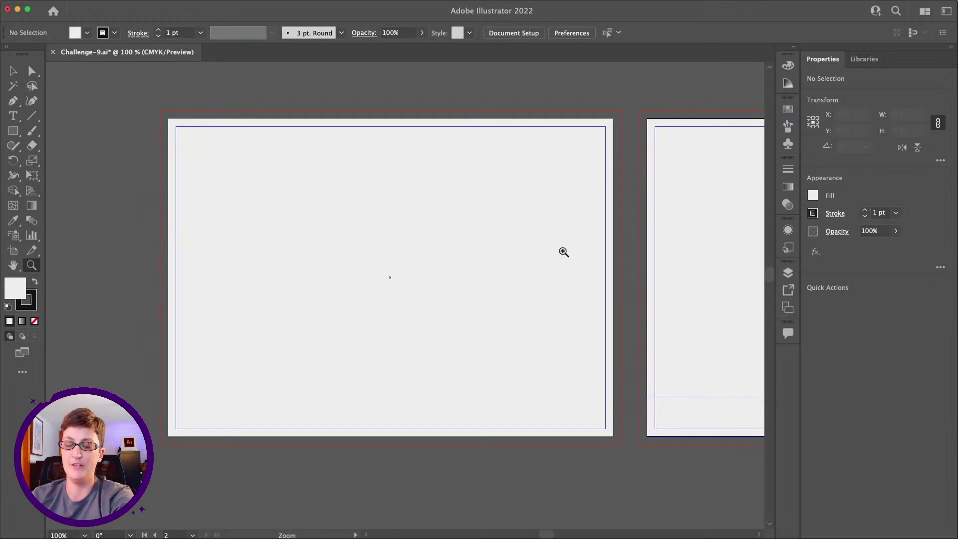
{"action": "scroll", "coordinate": [160, 112], "scroll_direction": "down", "scroll_amount": 1}
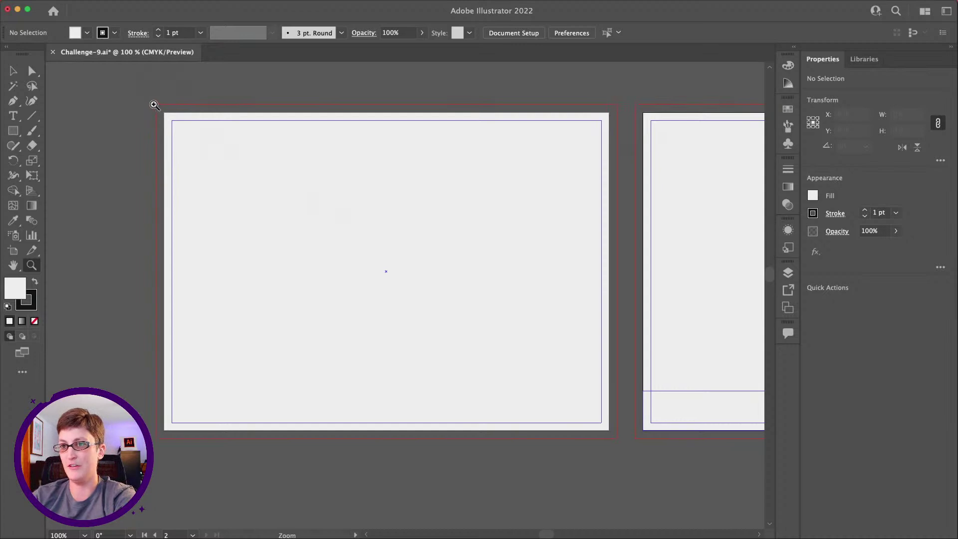
{"action": "scroll", "coordinate": [629, 449], "scroll_direction": "right", "scroll_amount": 3}
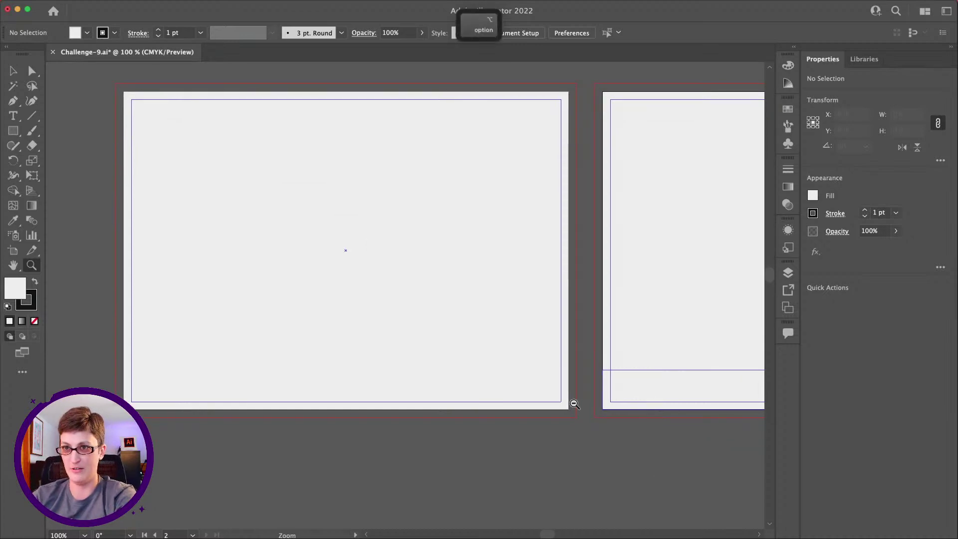
{"action": "left_click", "coordinate": [575, 404], "text": "alt"}
{"action": "scroll", "coordinate": [319, 210], "scroll_direction": "right", "scroll_amount": 3}
{"action": "scroll", "coordinate": [320, 209], "scroll_direction": "down", "scroll_amount": 2}
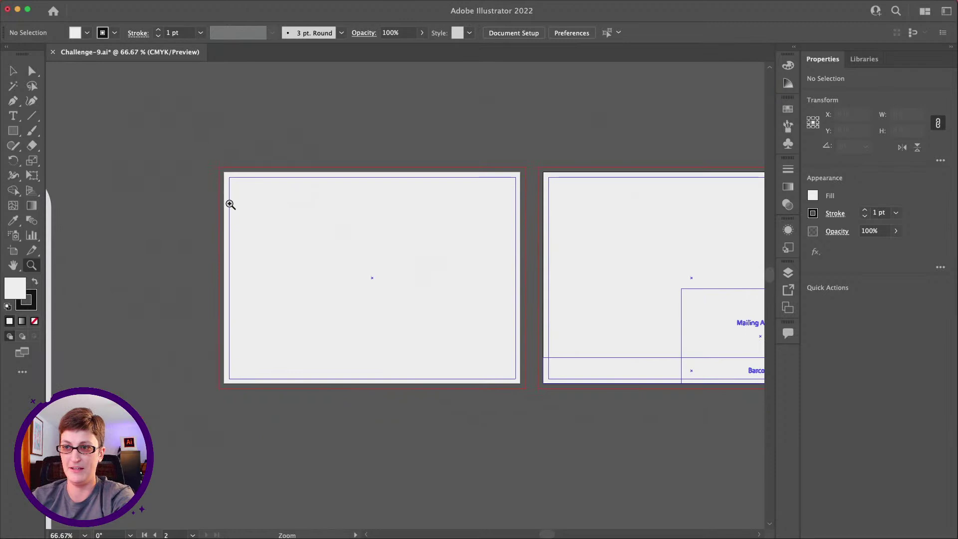
Review both artboards, including the stamp, mailing address and barcode guide areas on the back
{"action": "scroll", "coordinate": [321, 160], "scroll_direction": "right", "scroll_amount": 1}
{"action": "scroll", "coordinate": [321, 161], "scroll_direction": "right", "scroll_amount": 2}
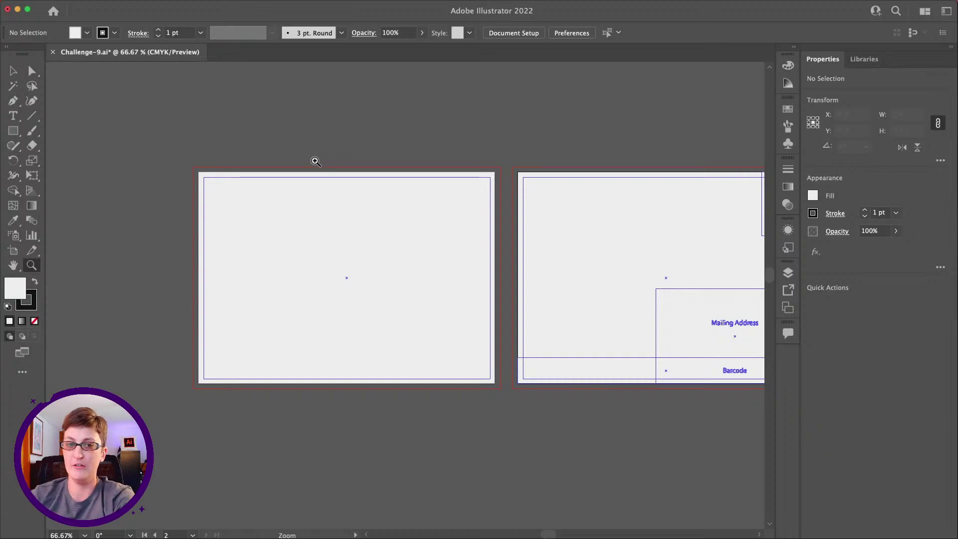
{"action": "scroll", "coordinate": [335, 229], "scroll_direction": "down", "scroll_amount": 1}
{"action": "scroll", "coordinate": [335, 229], "scroll_direction": "up", "scroll_amount": 1}
{"action": "scroll", "coordinate": [335, 229], "scroll_direction": "down", "scroll_amount": 2}
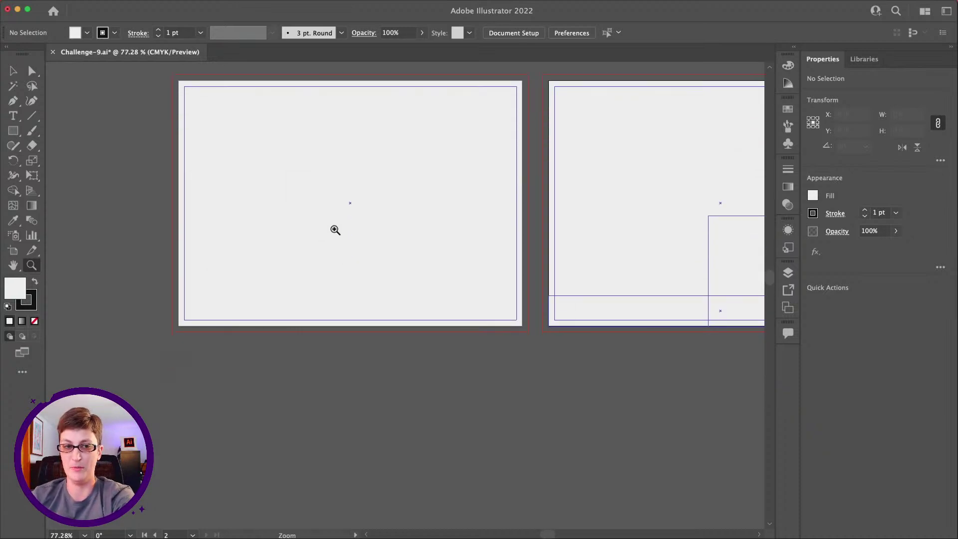
{"action": "scroll", "coordinate": [335, 229], "scroll_direction": "right", "scroll_amount": 1}
{"action": "scroll", "coordinate": [335, 229], "scroll_direction": "up", "scroll_amount": 3}
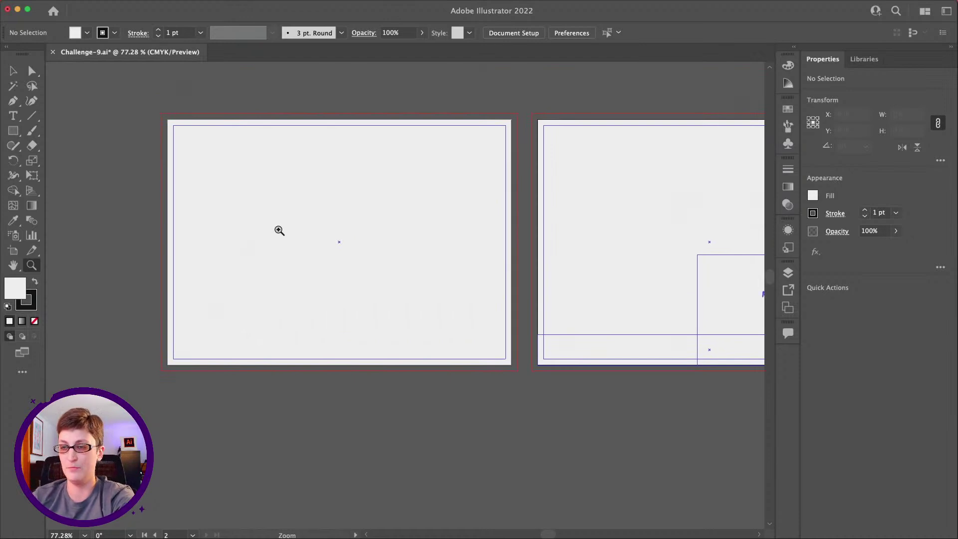
{"action": "scroll", "coordinate": [279, 230], "scroll_direction": "right", "scroll_amount": 1}
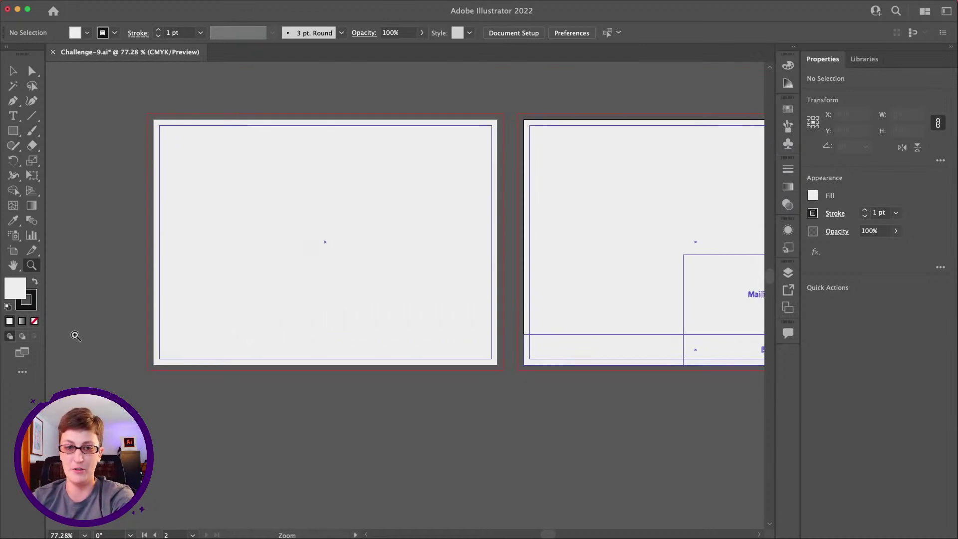
{"action": "scroll", "coordinate": [324, 263], "scroll_direction": "right", "scroll_amount": 10}
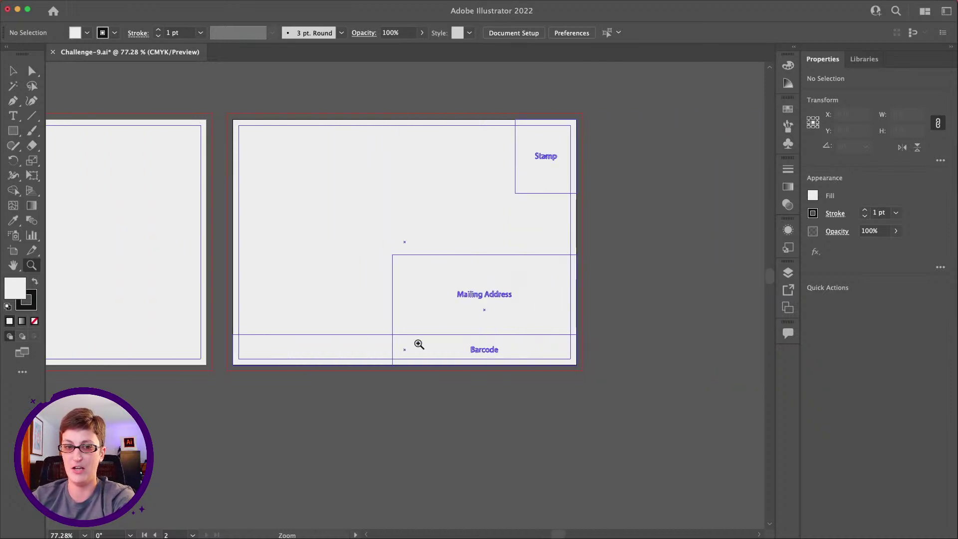
{"action": "scroll", "coordinate": [347, 308], "scroll_direction": "left", "scroll_amount": 7}
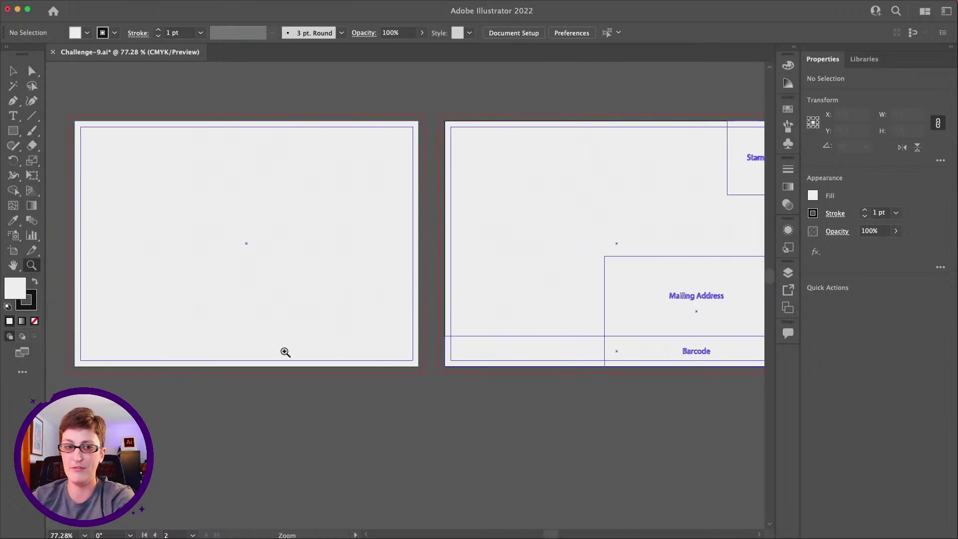
{"action": "scroll", "coordinate": [327, 243], "scroll_direction": "left", "scroll_amount": 1}
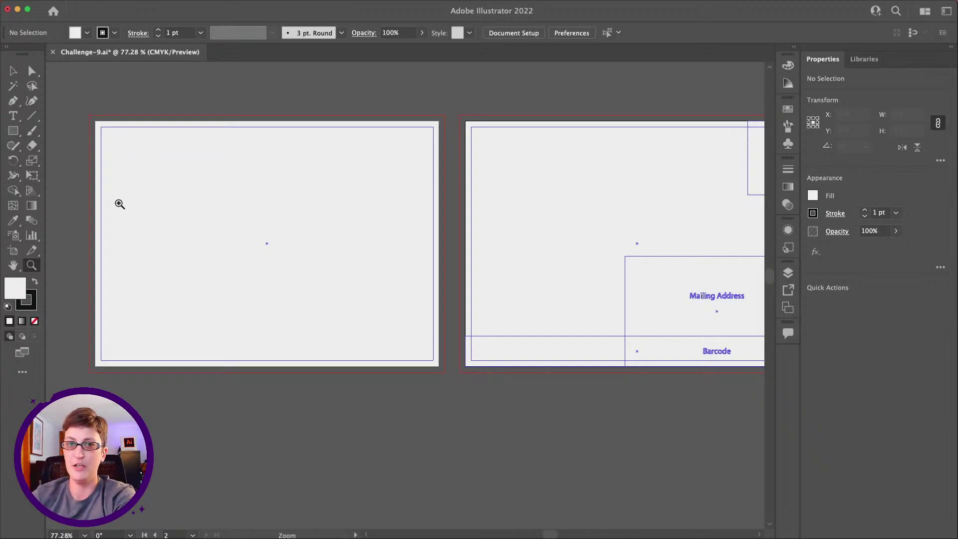
{"action": "scroll", "coordinate": [119, 204], "scroll_direction": "right", "scroll_amount": 1}
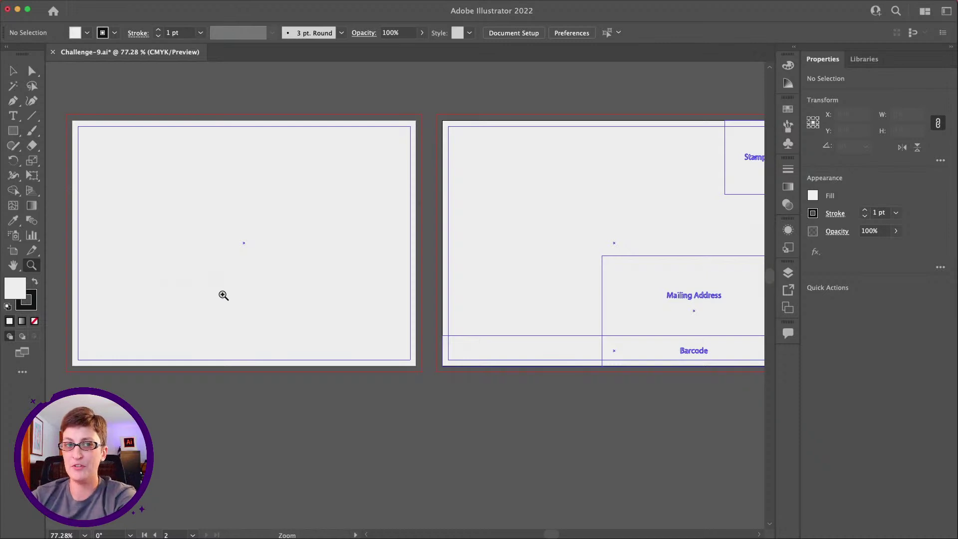
Create a placeholder point-text line and move it onto the upper part of the blank front artboard
{"action": "scroll", "coordinate": [222, 293], "scroll_direction": "left", "scroll_amount": 2}
{"action": "scroll", "coordinate": [228, 288], "scroll_direction": "down", "scroll_amount": 2}
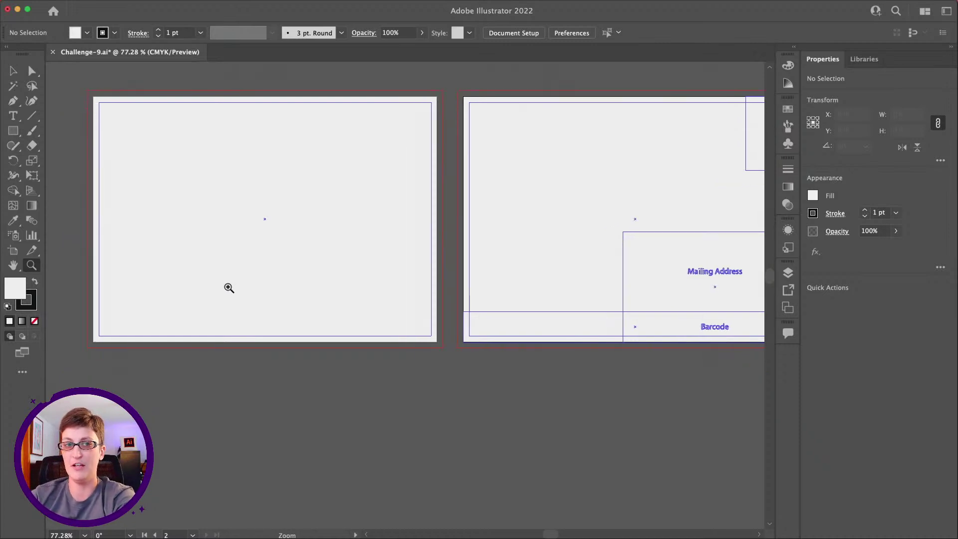
{"action": "scroll", "coordinate": [228, 288], "scroll_direction": "left", "scroll_amount": 1}
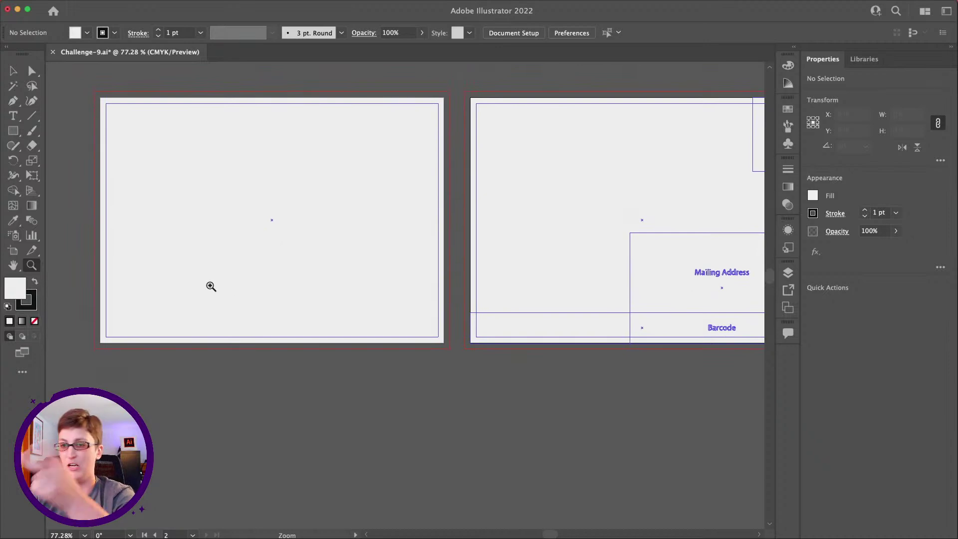
{"action": "scroll", "coordinate": [220, 295], "scroll_direction": "down", "scroll_amount": 3}
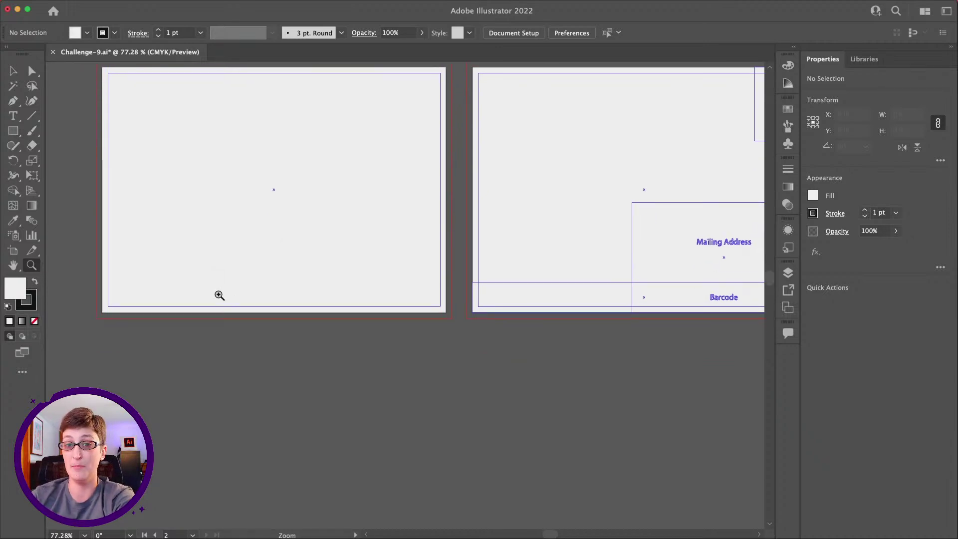
{"action": "left_click", "coordinate": [13, 116]}
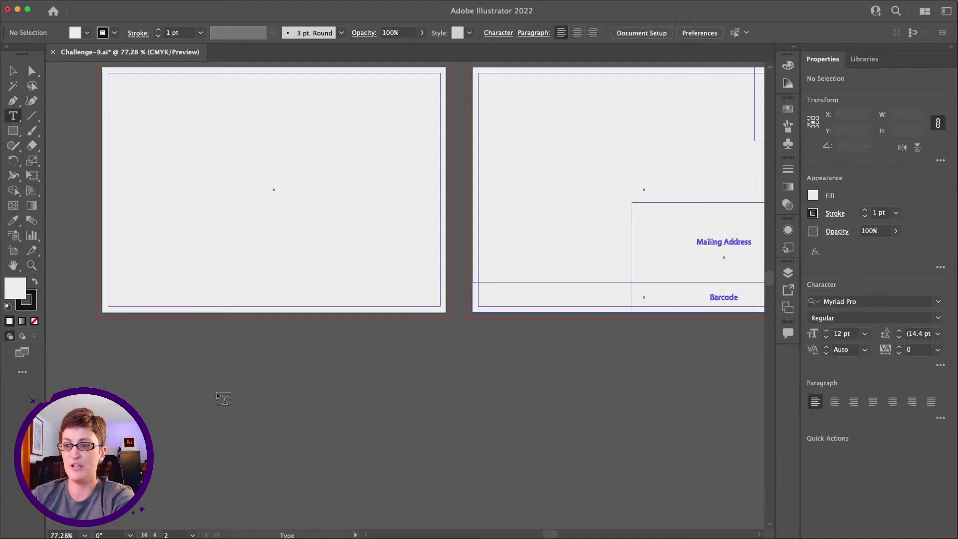
{"action": "left_click", "coordinate": [214, 355]}
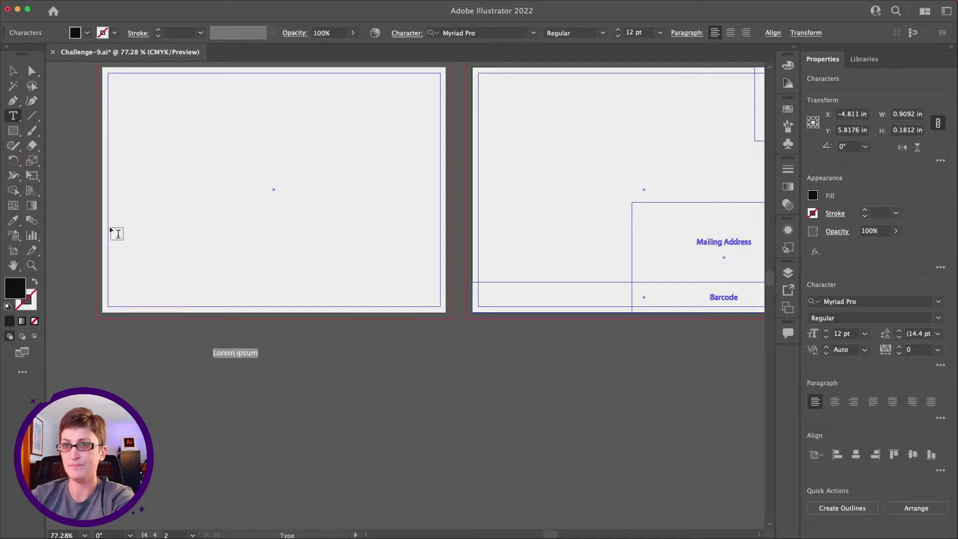
{"action": "left_click", "coordinate": [11, 71]}
{"action": "left_click", "coordinate": [316, 479]}
{"action": "left_click_drag", "start_coordinate": [259, 351], "coordinate": [231, 136]}
{"action": "scroll", "coordinate": [230, 136], "scroll_direction": "left", "scroll_amount": 2}
Replace the placeholder text on the front artboard with "Summer Breeze all wind insruments that covers"
{"action": "key", "text": "t"}
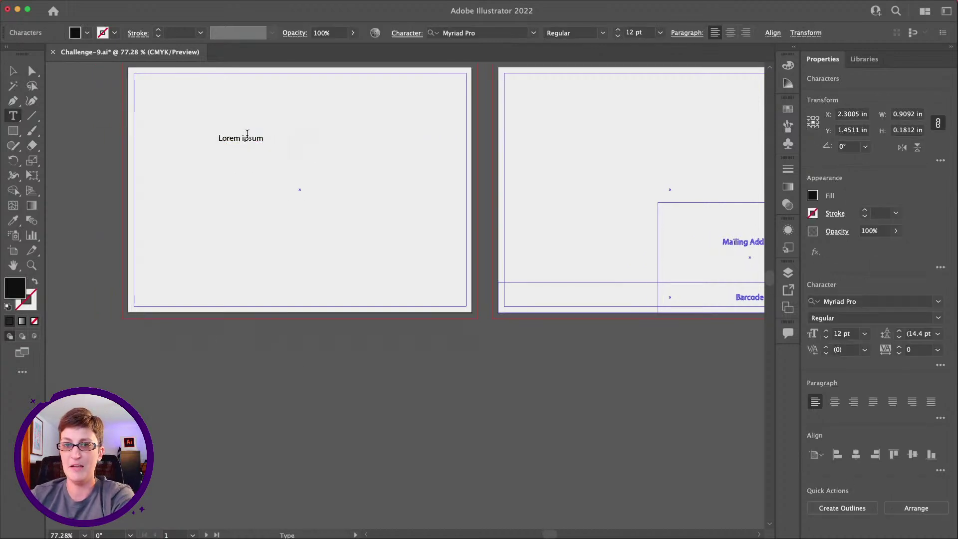
{"action": "triple_click", "coordinate": [246, 135]}
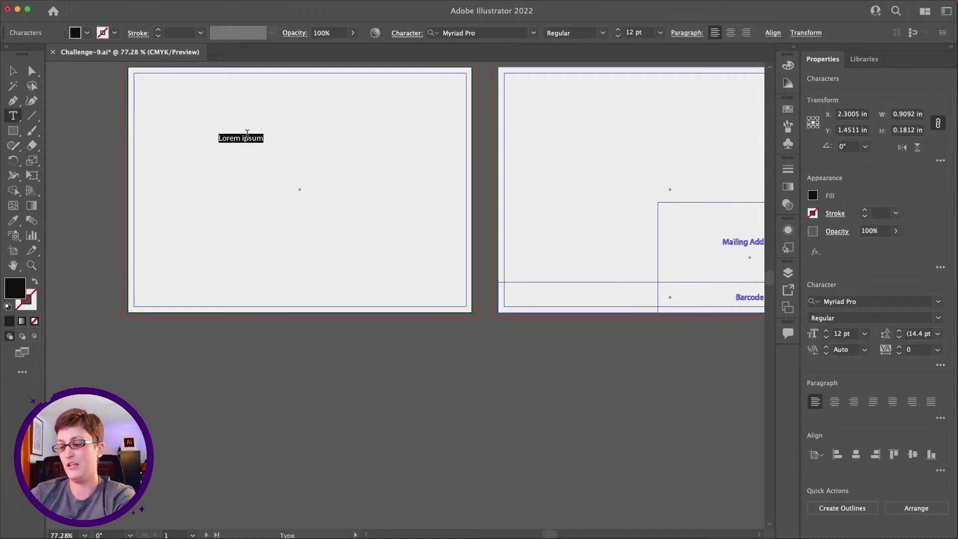
{"action": "type", "text": "Summer"}
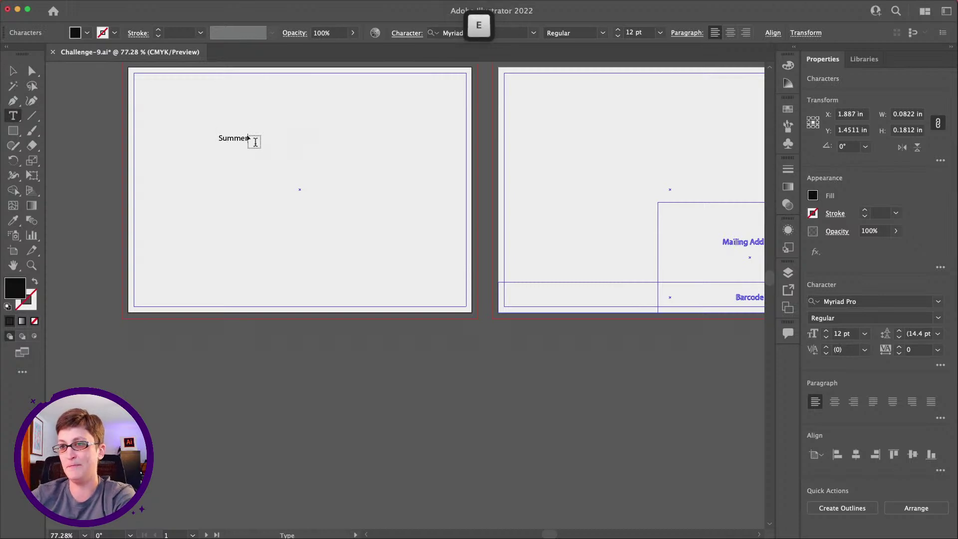
{"action": "type", "text": " Breeze a"}
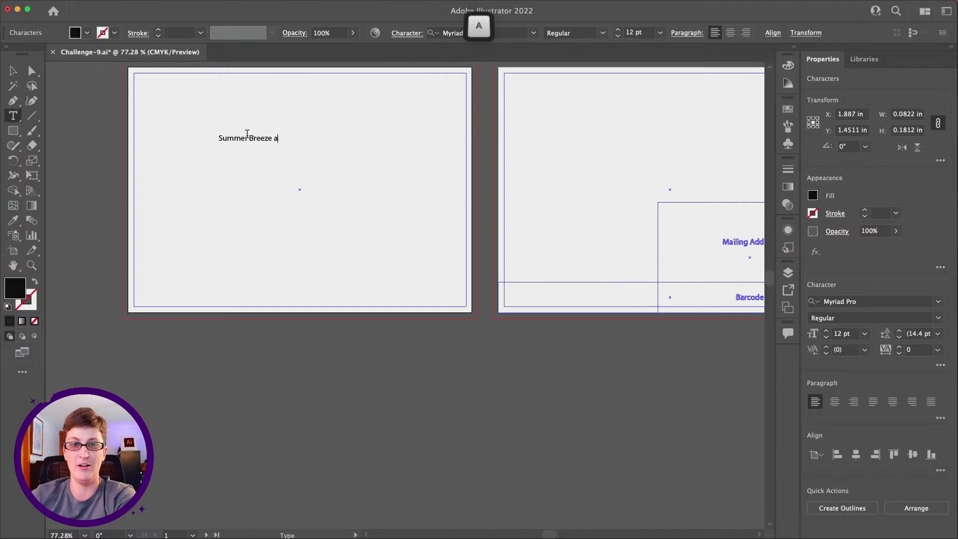
{"action": "type", "text": "ll wind"}
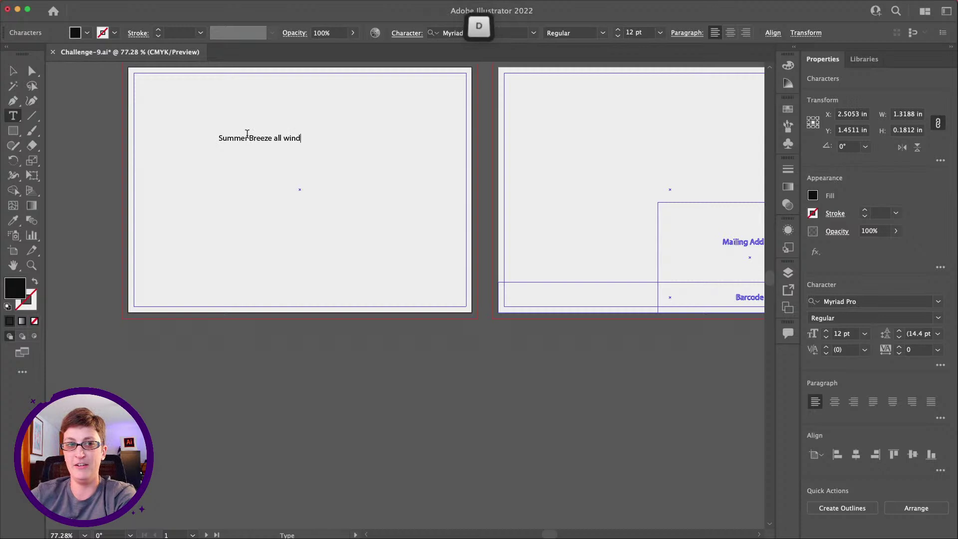
{"action": "type", "text": " insruments"}
{"action": "key", "text": "BackSpace"}
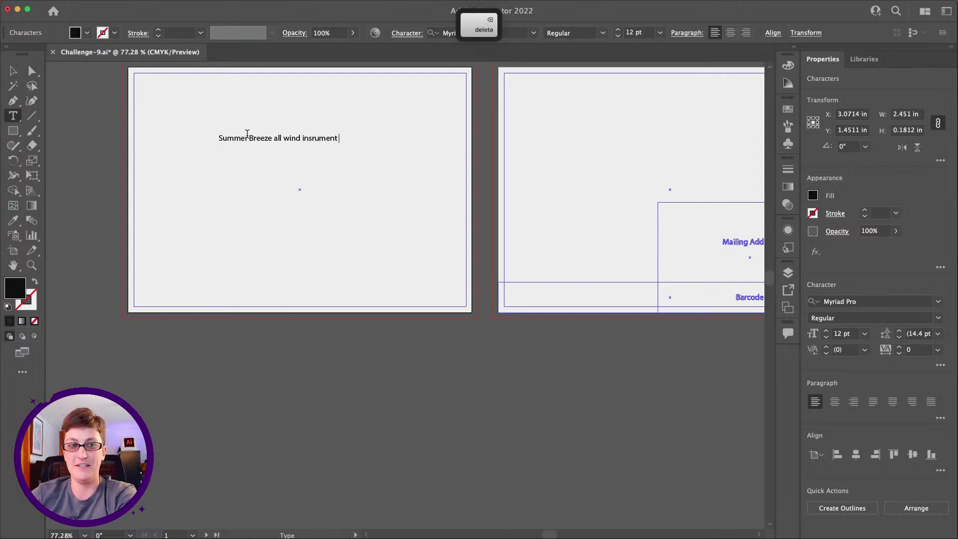
{"action": "type", "text": "that covers"}
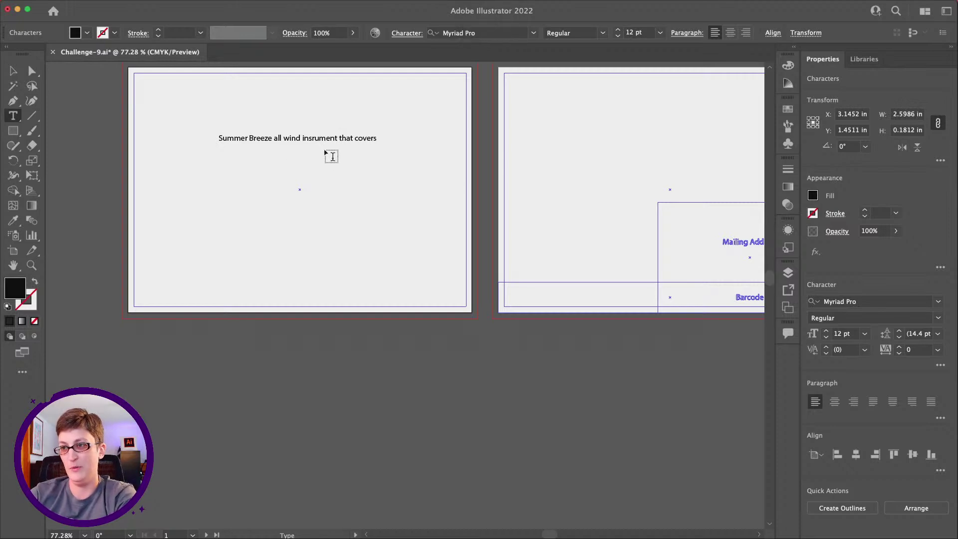
{"action": "left_click", "coordinate": [339, 138]}
{"action": "type", "text": "s"}
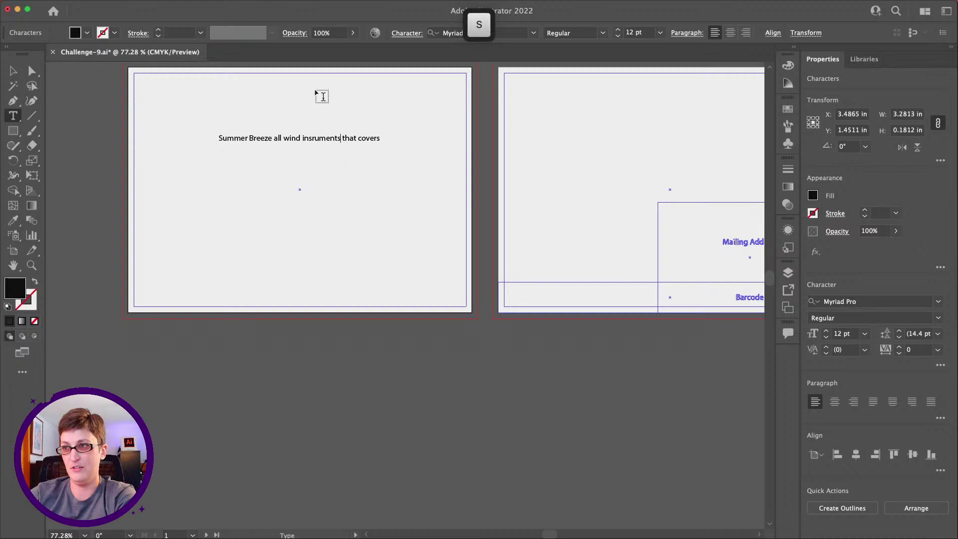
Set the Summer Breeze text to 21 pt and move it beside the left margin guide near the front artboard's upper edge
{"action": "left_click", "coordinate": [15, 73]}
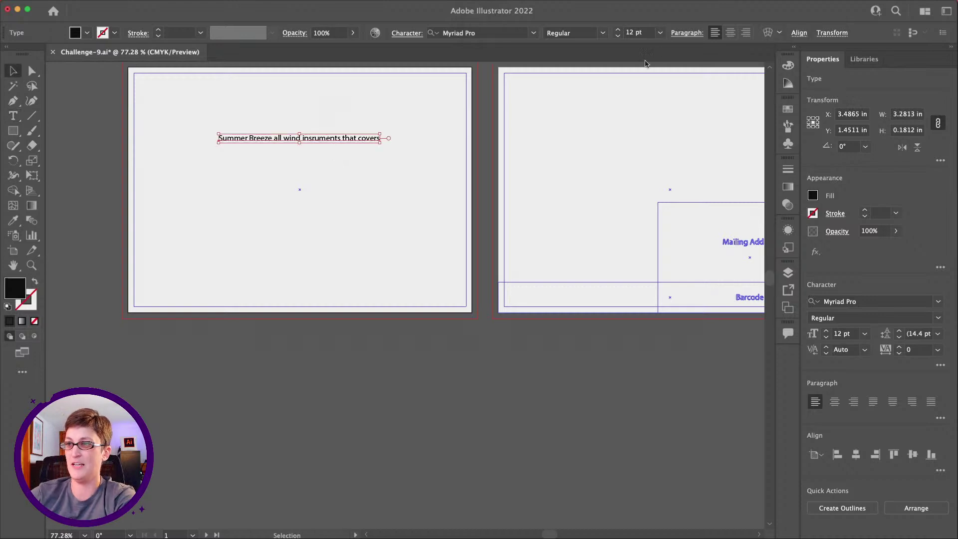
{"action": "left_click", "coordinate": [660, 33]}
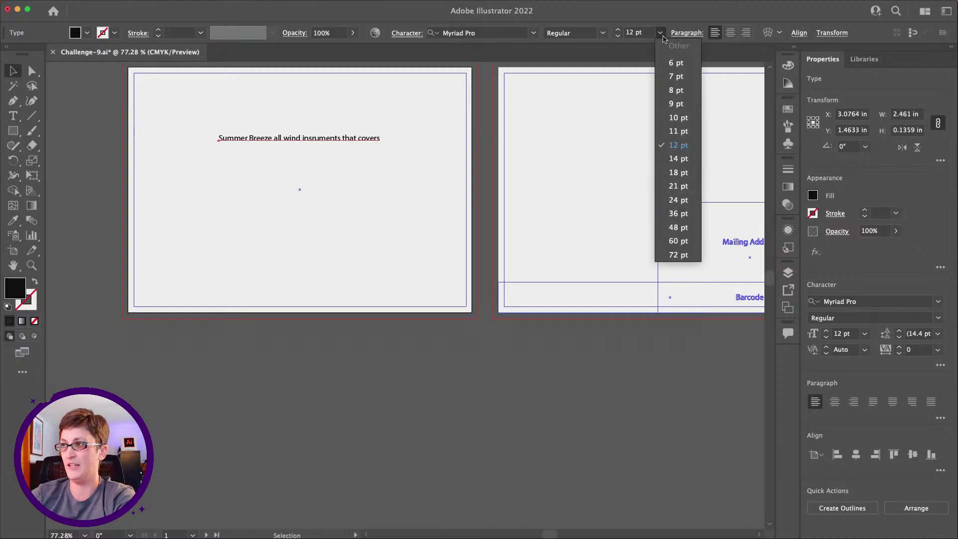
{"action": "left_click", "coordinate": [678, 192]}
{"action": "left_click_drag", "start_coordinate": [444, 140], "coordinate": [351, 125]}
Append "Yacht Rock" to the Summer Breeze line and scale it down to about 18.6 pt to fit inside the margin guides
{"action": "double_click", "coordinate": [413, 123]}
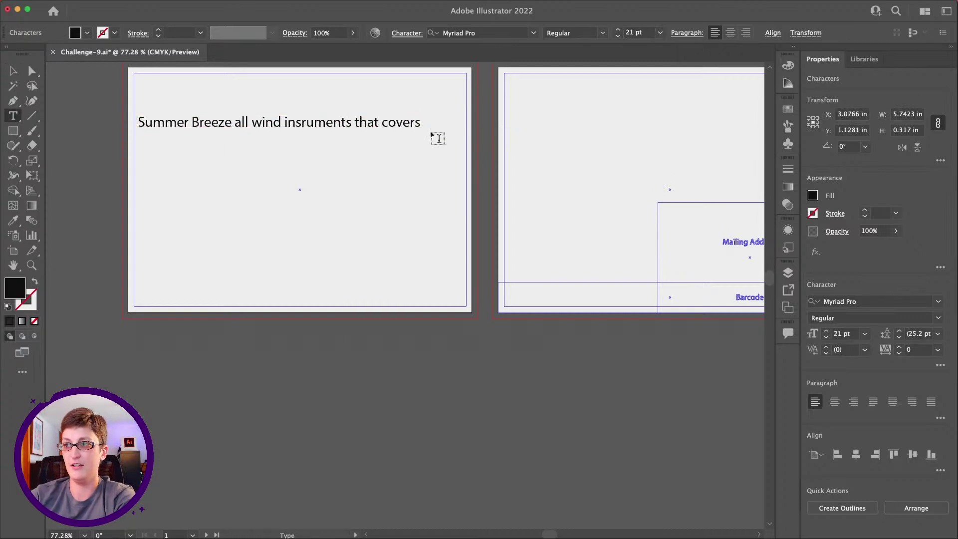
{"action": "type", "text": "Ya"}
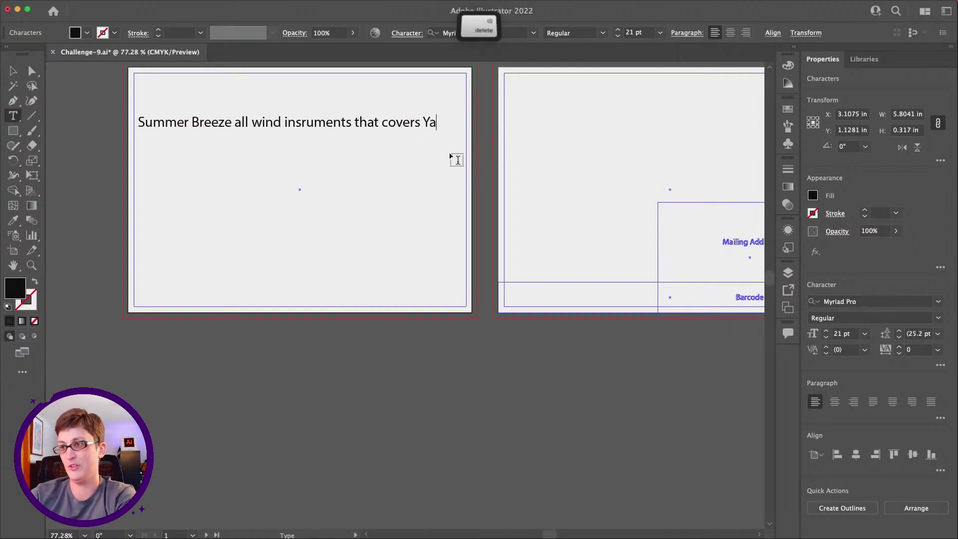
{"action": "type", "text": "cht Rock"}
{"action": "left_click", "coordinate": [9, 72]}
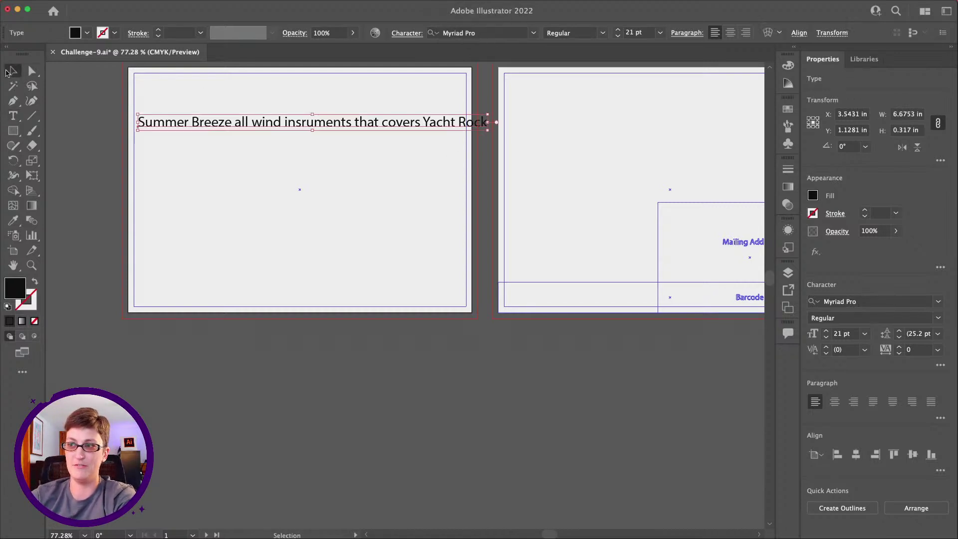
{"action": "left_click_drag", "start_coordinate": [489, 115], "coordinate": [506, 123]}
{"action": "left_click", "coordinate": [343, 182]}
Add a second text line below the first reading "String Bean Quartet 4 string instrument band that covers folk music"
{"action": "key", "text": "t"}
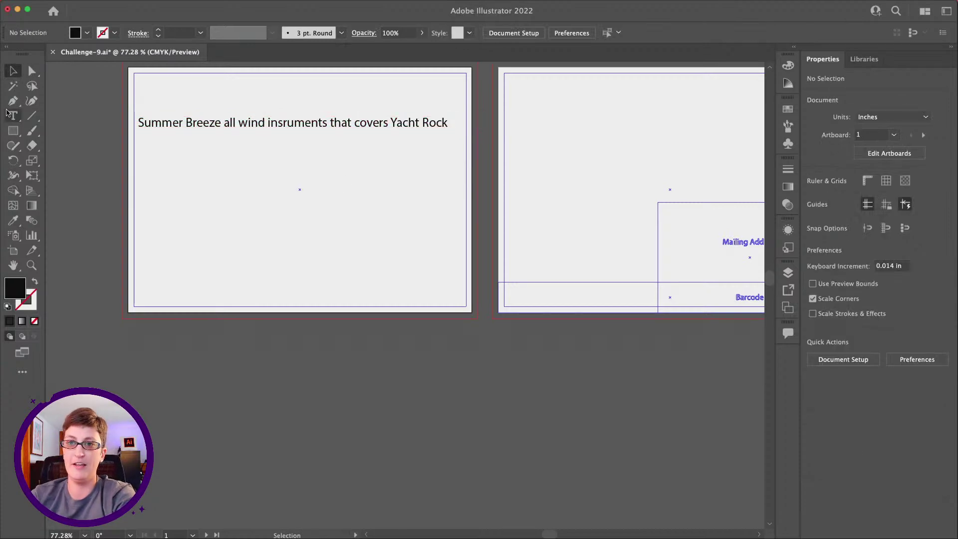
{"action": "left_click", "coordinate": [146, 161]}
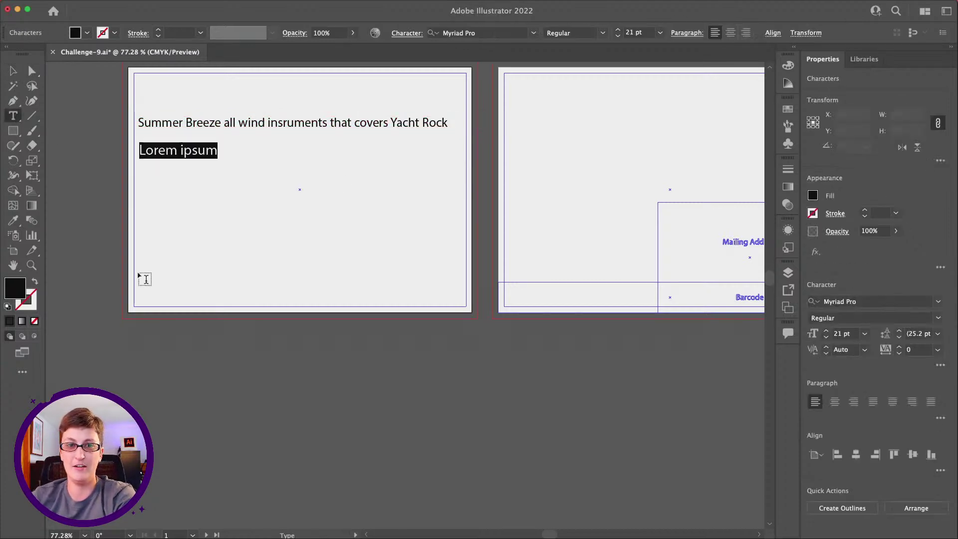
{"action": "type", "text": "String Bean"}
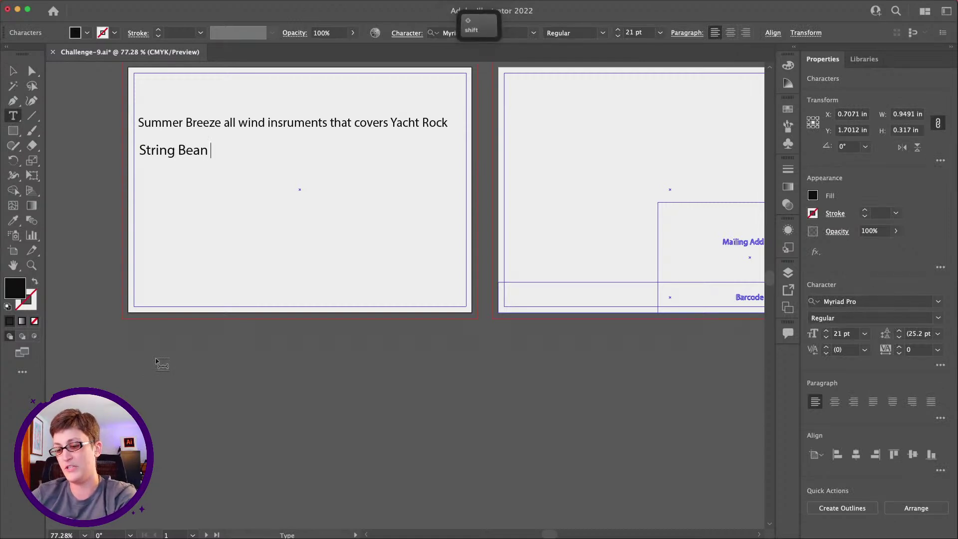
{"action": "type", "text": "Quarte"}
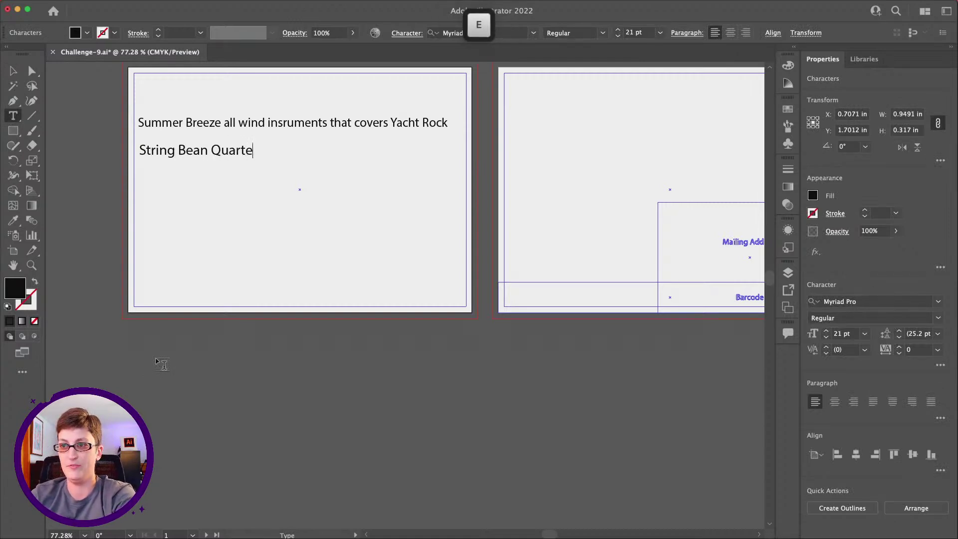
{"action": "type", "text": "t G"}
{"action": "key", "text": "BackSpace"}
{"action": "key", "text": "BackSpace"}
{"action": "type", "text": "4 s"}
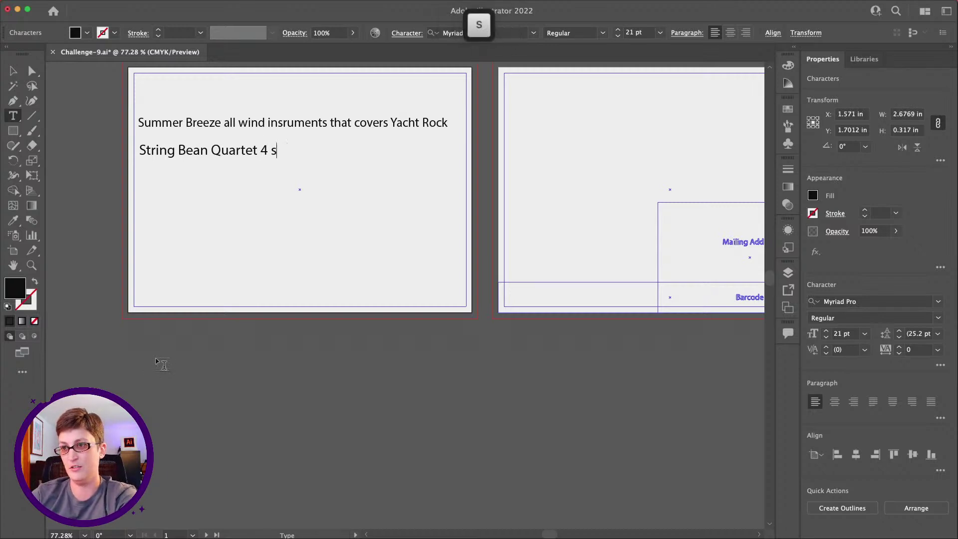
{"action": "type", "text": "tring "}
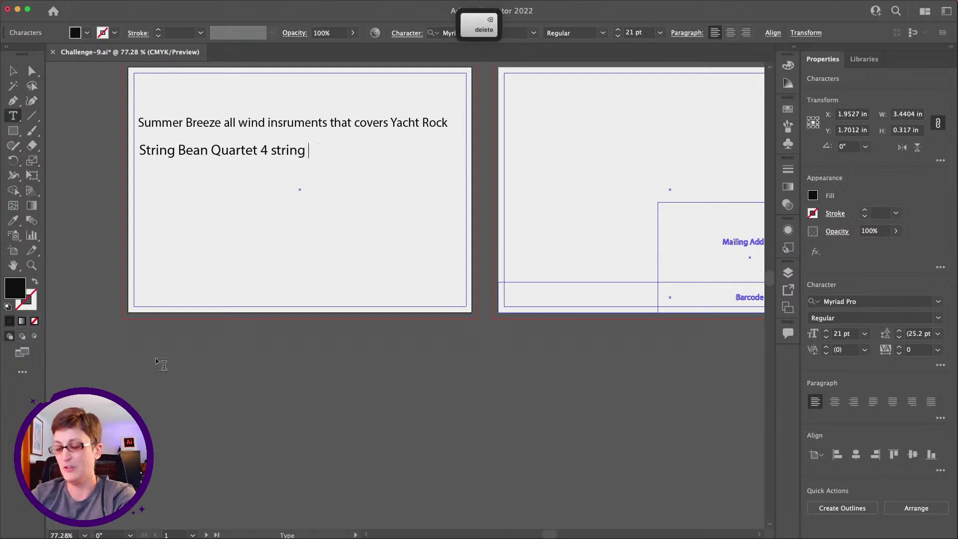
{"action": "type", "text": "foinstrument ba"}
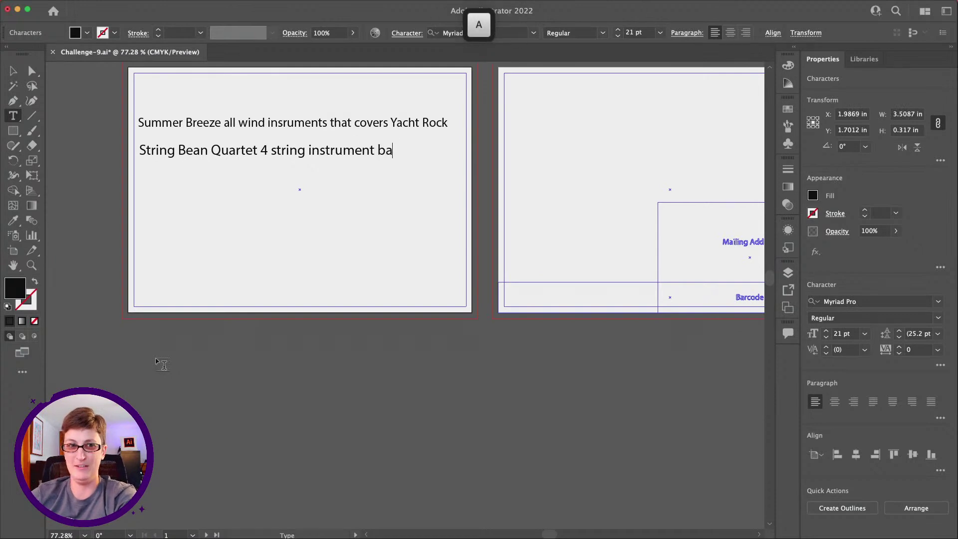
{"action": "type", "text": "nd that cover"}
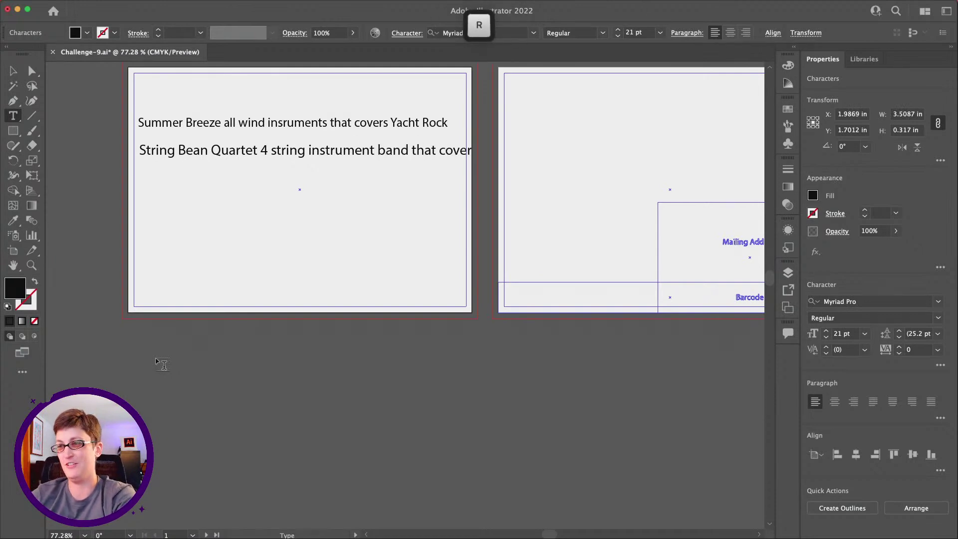
{"action": "type", "text": "s folk m"}
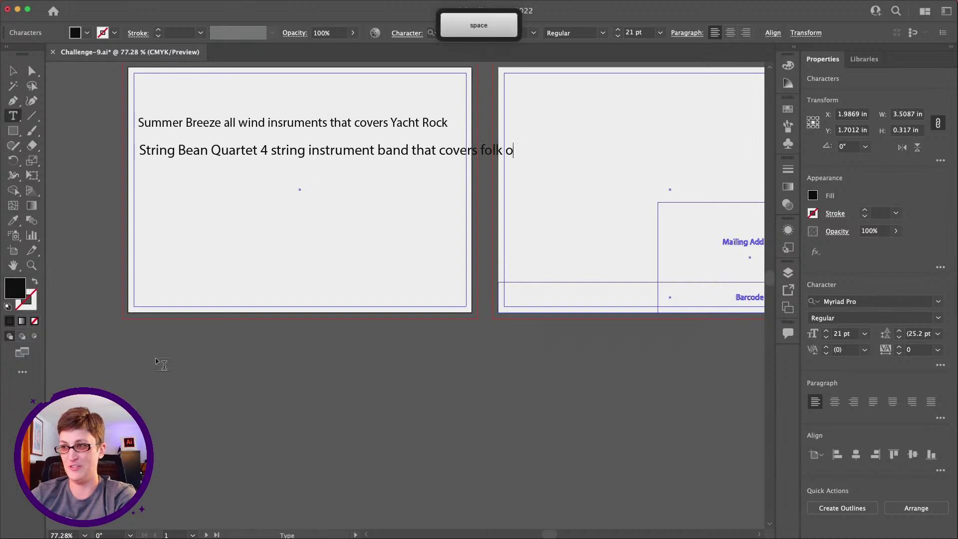
{"action": "type", "text": "usic"}
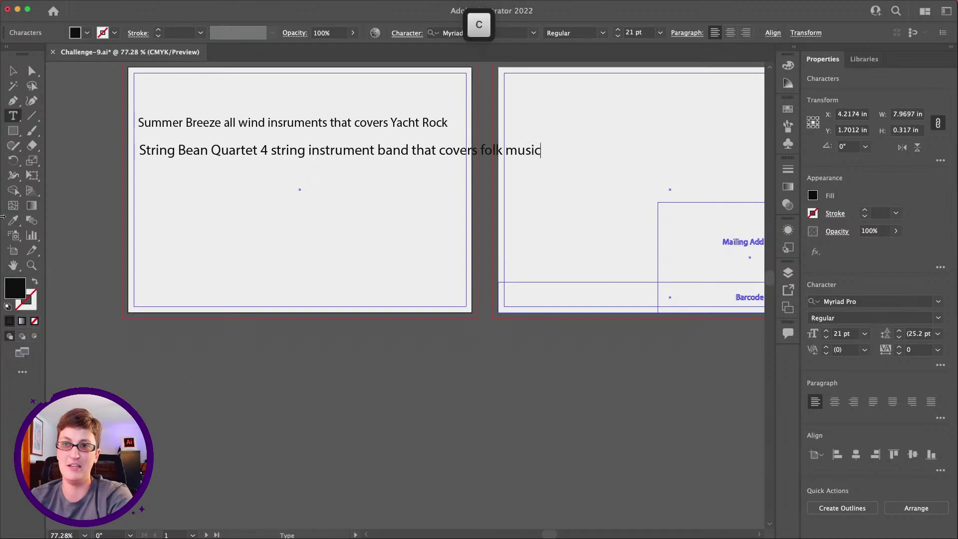
Move both band description lines off the front artboard to the empty canvas just below it
{"action": "left_click", "coordinate": [10, 68]}
{"action": "left_click", "coordinate": [427, 130], "text": "shift"}
{"action": "left_click_drag", "start_coordinate": [427, 130], "coordinate": [413, 341]}
{"action": "scroll", "coordinate": [337, 330], "scroll_direction": "down", "scroll_amount": 3}
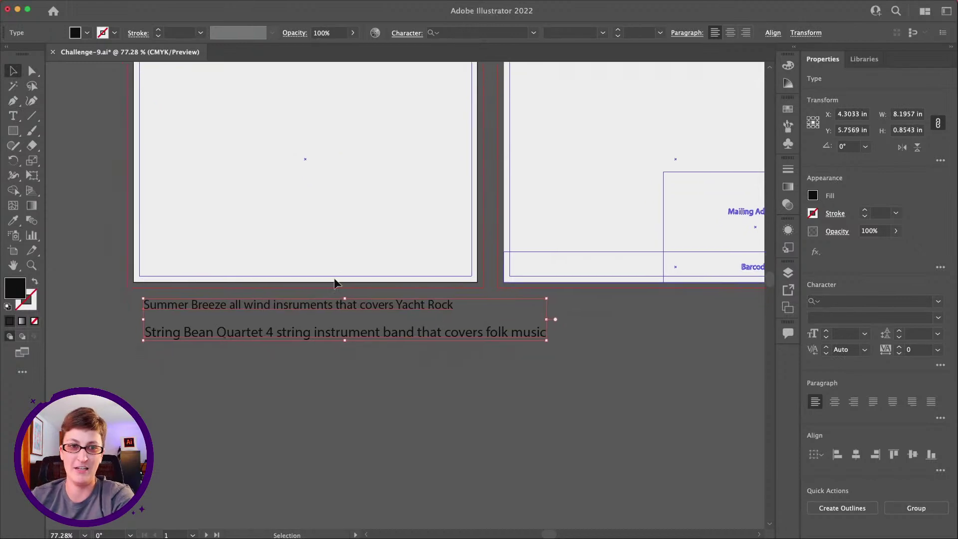
{"action": "left_click", "coordinate": [343, 343]}
Review the two band description lines below the front artboard alongside the blank postcard artboards
{"action": "scroll", "coordinate": [330, 294], "scroll_direction": "down", "scroll_amount": 2}
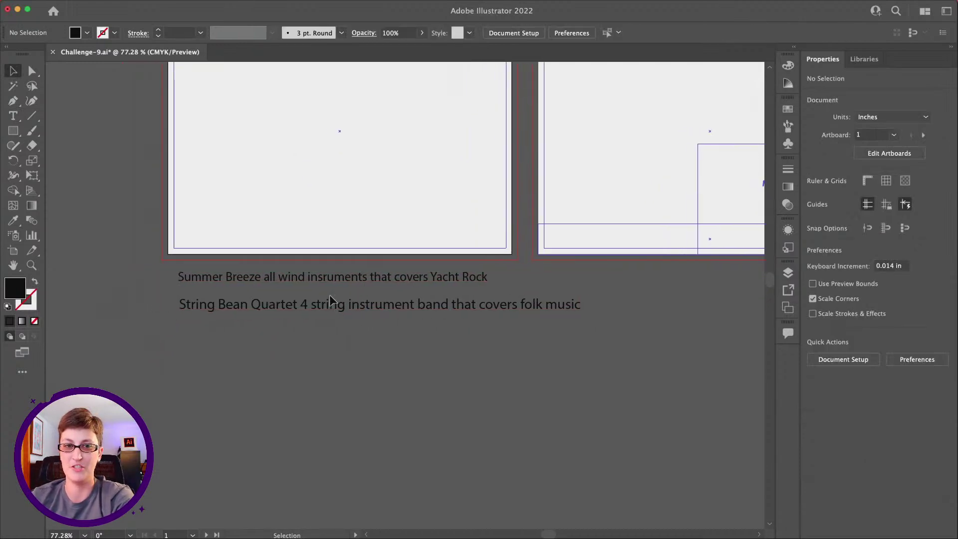
{"action": "scroll", "coordinate": [330, 295], "scroll_direction": "right", "scroll_amount": 2}
{"action": "scroll", "coordinate": [329, 295], "scroll_direction": "down", "scroll_amount": 2}
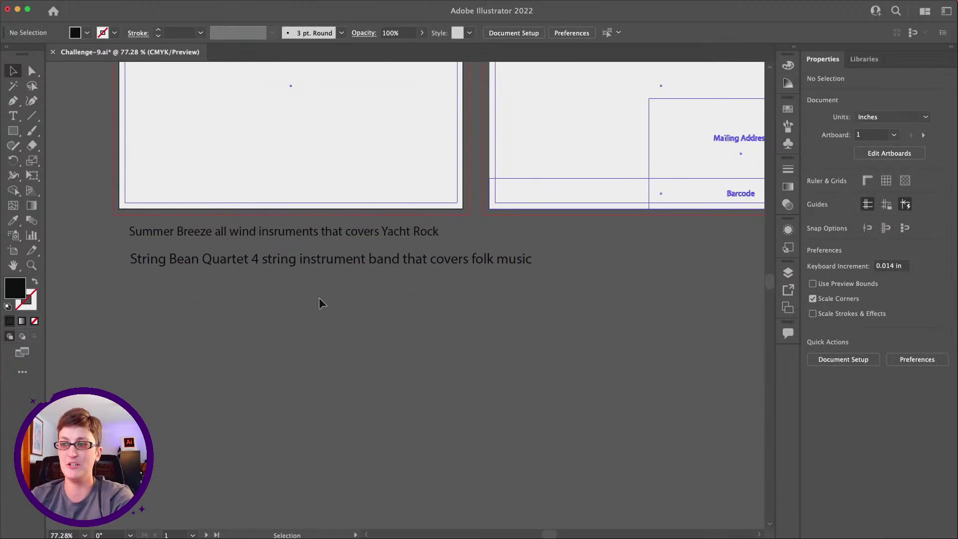
{"action": "left_click", "coordinate": [285, 233]}
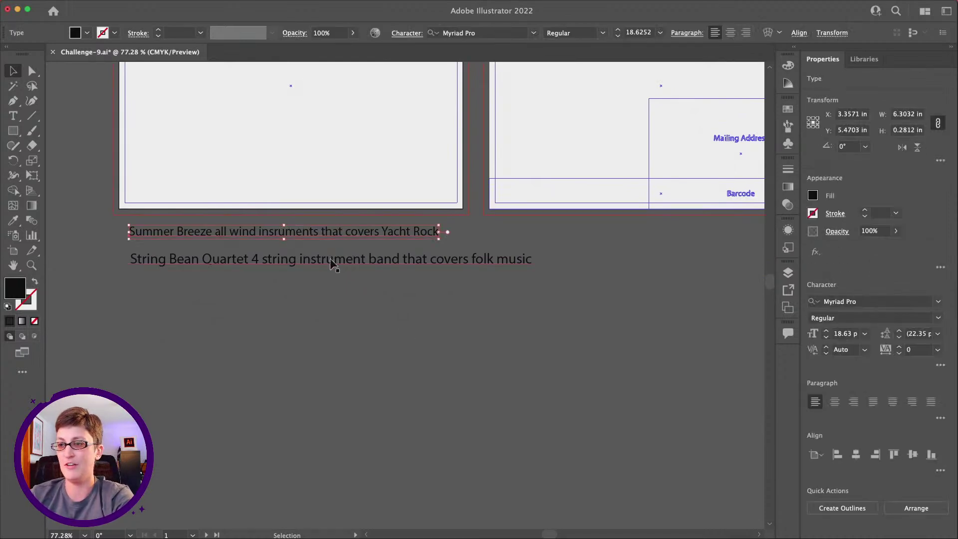
{"action": "left_click", "coordinate": [332, 319]}
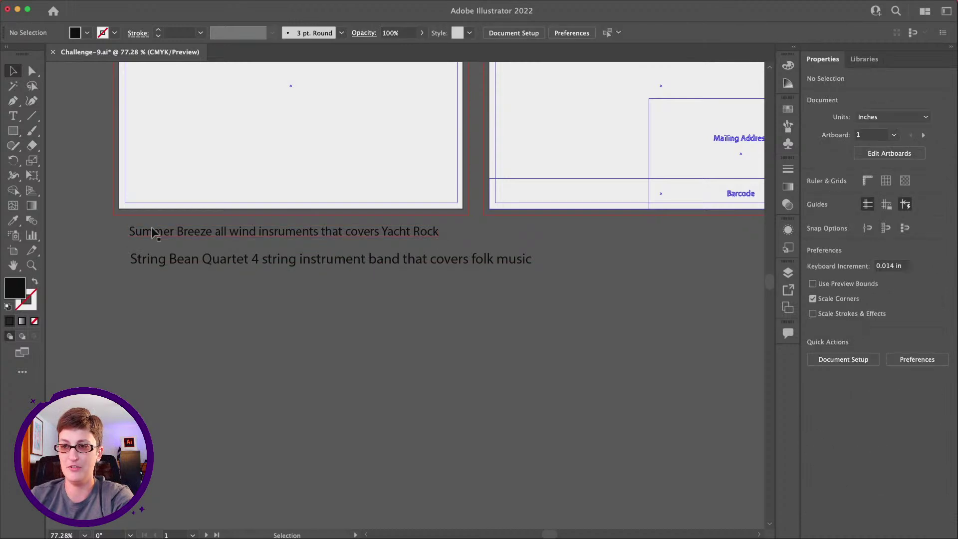
{"action": "scroll", "coordinate": [215, 307], "scroll_direction": "down", "scroll_amount": 2}
{"action": "scroll", "coordinate": [214, 307], "scroll_direction": "up", "scroll_amount": 7}
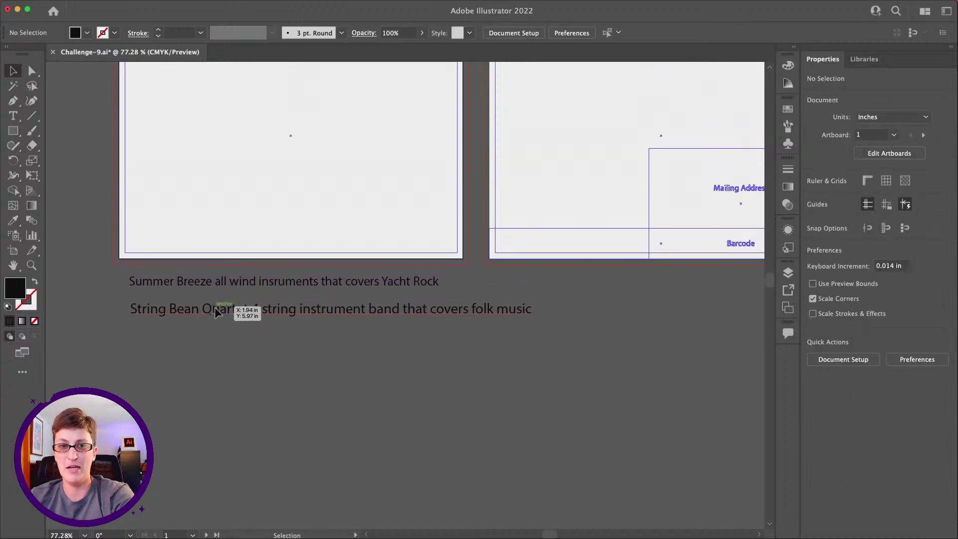
{"action": "scroll", "coordinate": [215, 306], "scroll_direction": "up", "scroll_amount": 5}
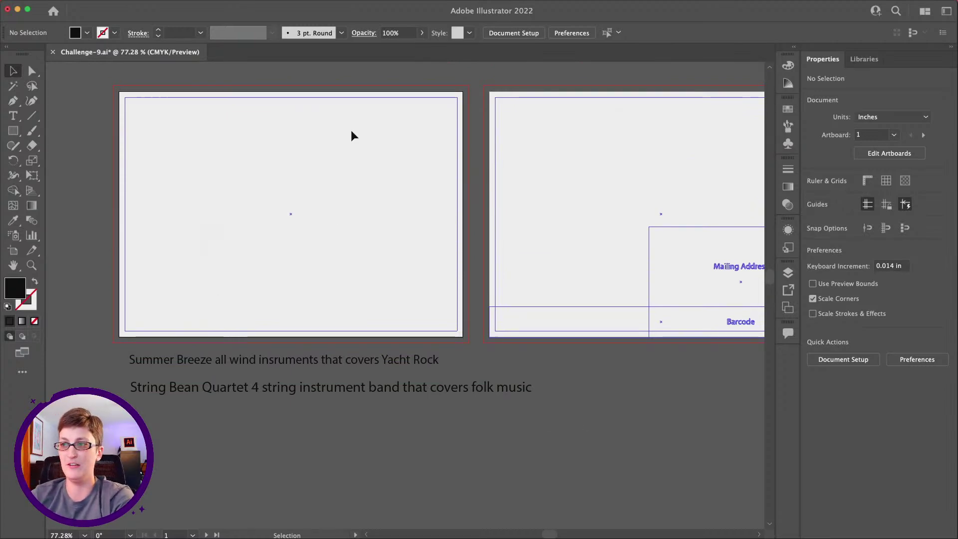
Add two separate text lines near the top of the front artboard reading "Summer Breeze" and "Edgewater Beach"
{"action": "left_click", "coordinate": [13, 117]}
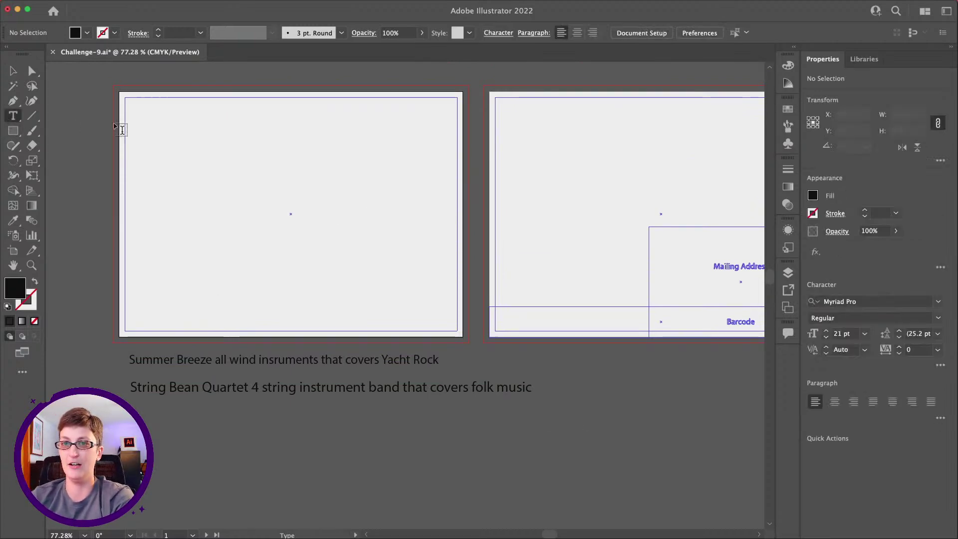
{"action": "left_click", "coordinate": [179, 135]}
{"action": "type", "text": "Sum"}
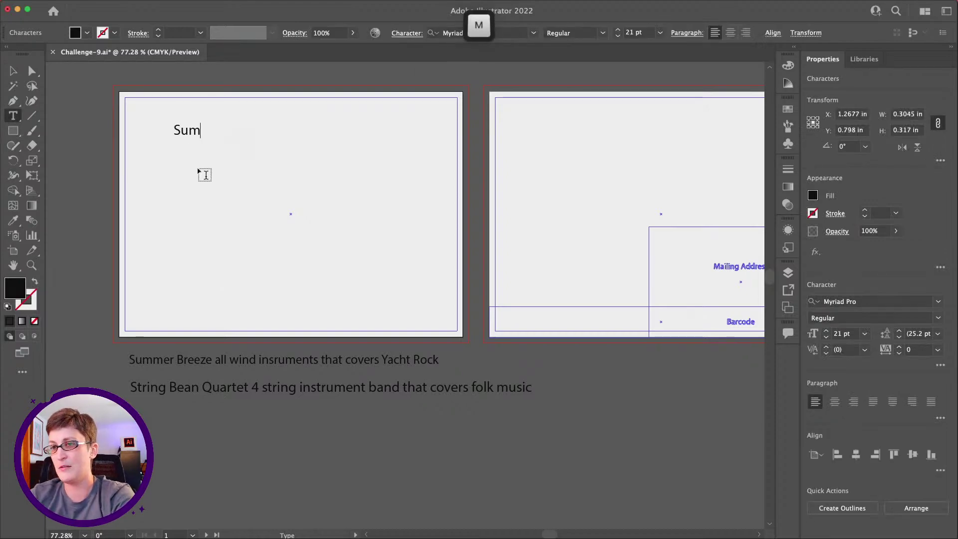
{"action": "type", "text": "mer Breeze"}
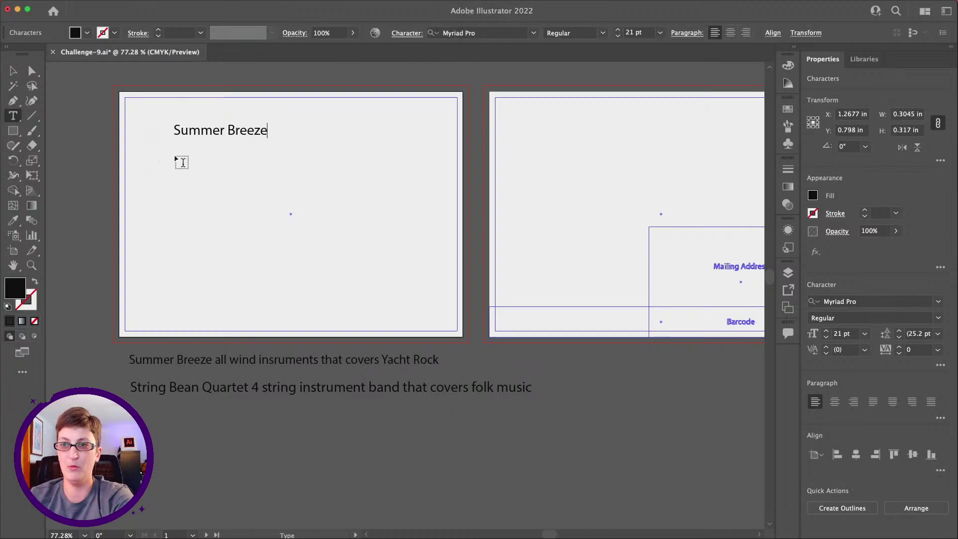
{"action": "key", "text": "Escape"}
{"action": "left_click", "coordinate": [173, 157]}
{"action": "type", "text": "E"}
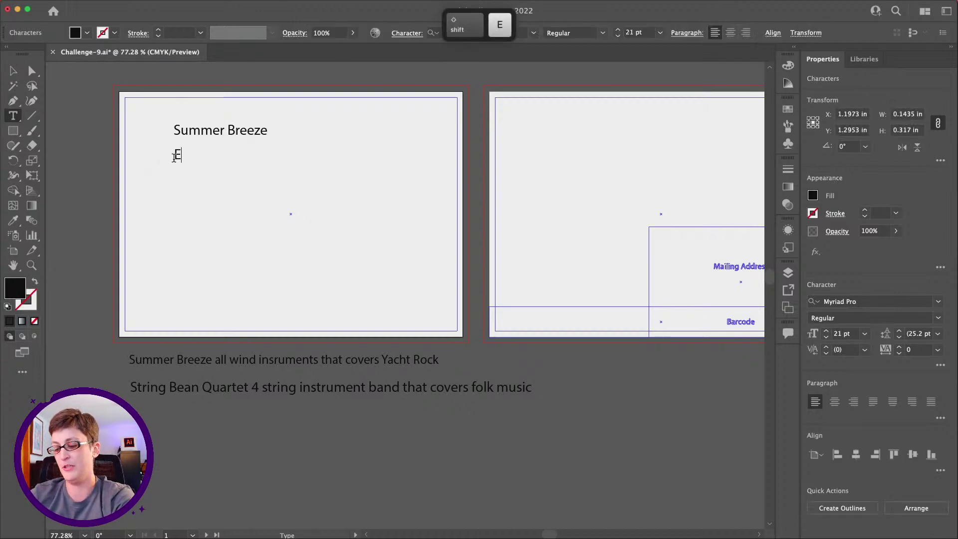
{"action": "type", "text": "dgewater Beach"}
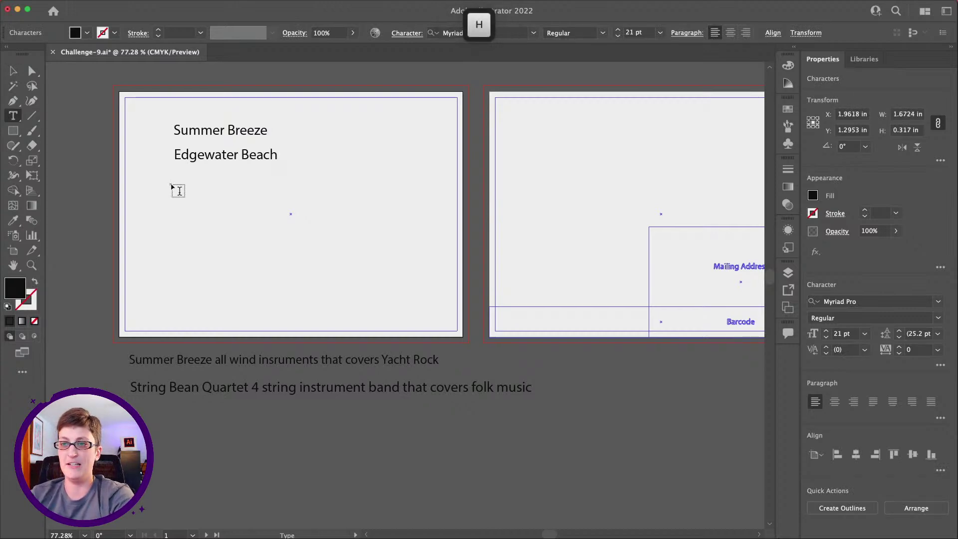
{"action": "key", "text": "Escape"}
Add two more text lines below Edgewater Beach reading "6PM" and "for more information visit - EdgewaterConcerts.com"
{"action": "left_click", "coordinate": [184, 189]}
{"action": "type", "text": "6PM"}
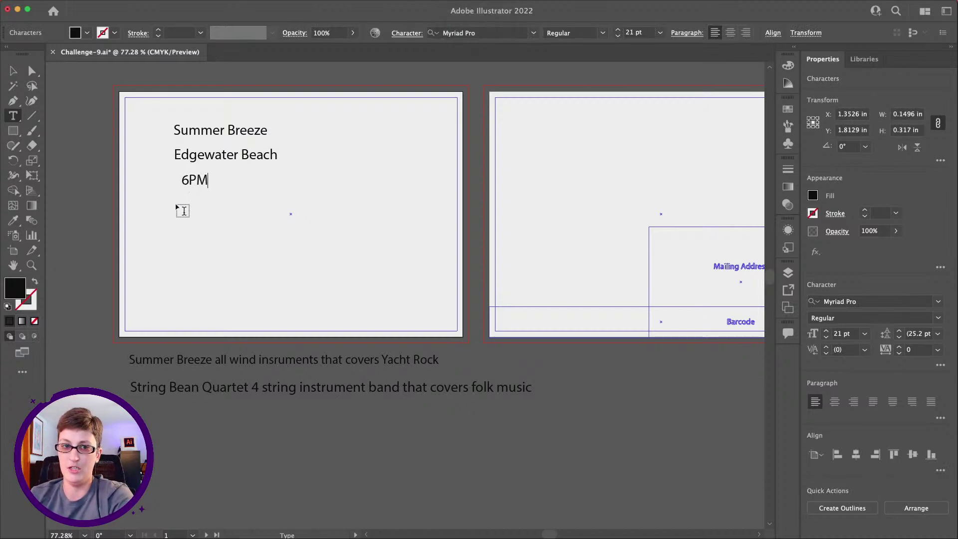
{"action": "key", "text": "Escape"}
{"action": "left_click", "coordinate": [173, 206]}
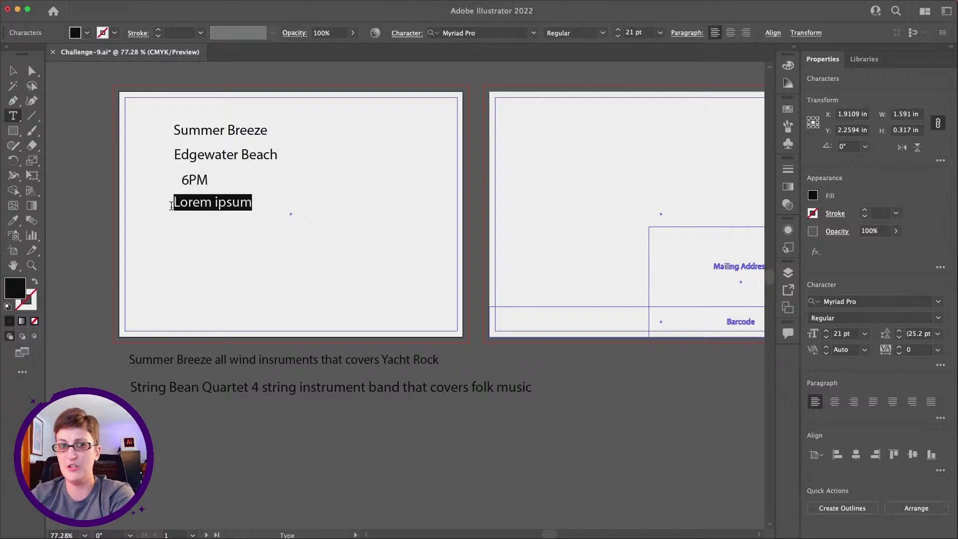
{"action": "type", "text": "for more informatio"}
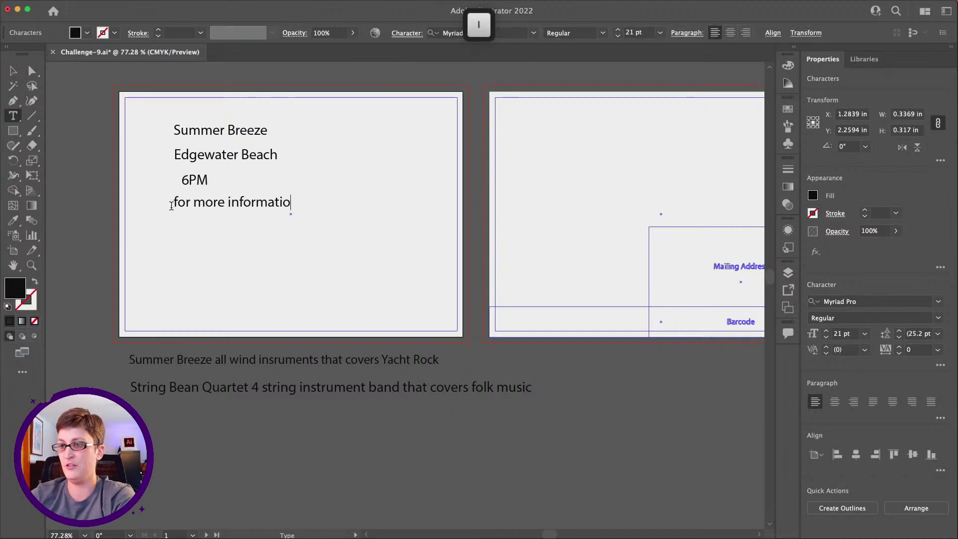
{"action": "type", "text": "n visit - E"}
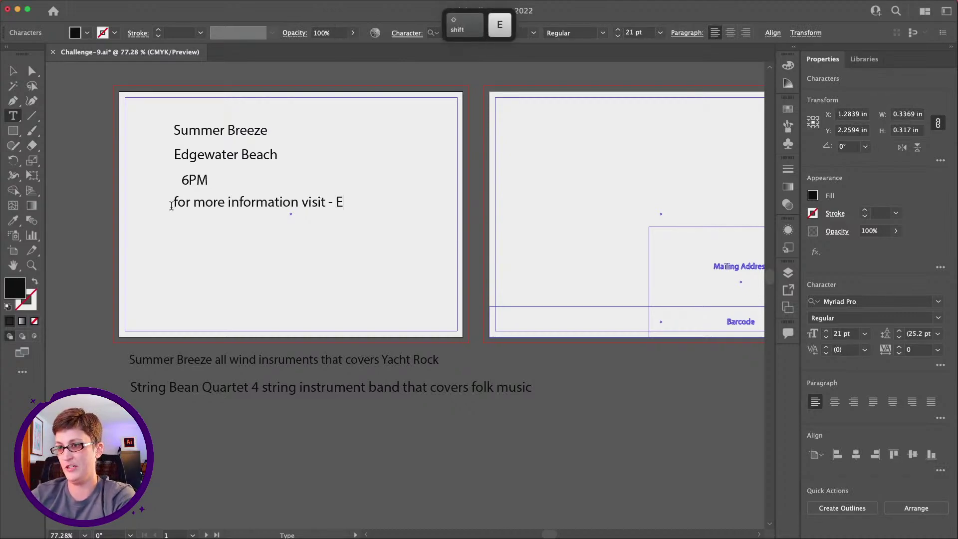
{"action": "type", "text": "dgewaterCo"}
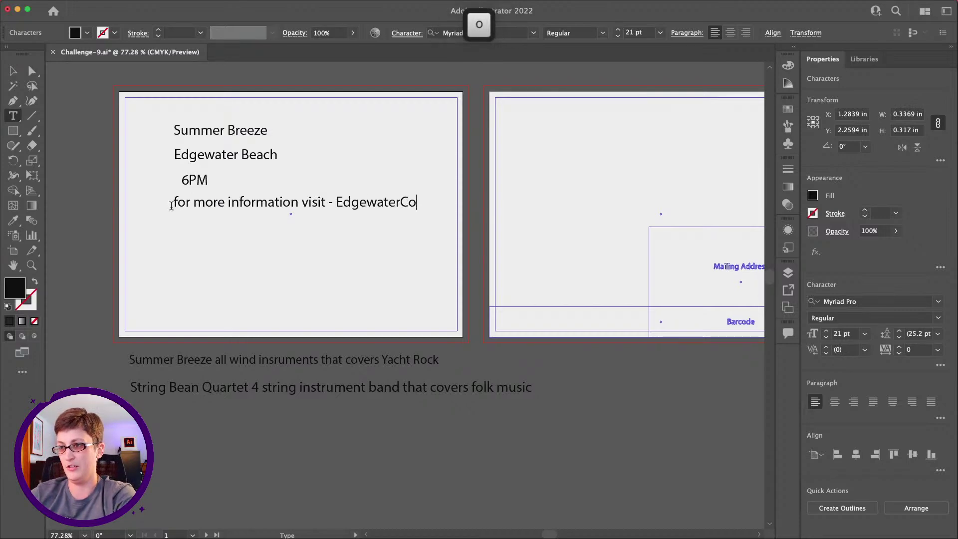
{"action": "type", "text": "ncerts.com"}
Move the four event text lines together so the website line fits inside the front artboard's margin guides
{"action": "left_click", "coordinate": [13, 70]}
{"action": "left_click_drag", "start_coordinate": [318, 238], "coordinate": [160, 126]}
{"action": "left_click", "coordinate": [178, 222]}
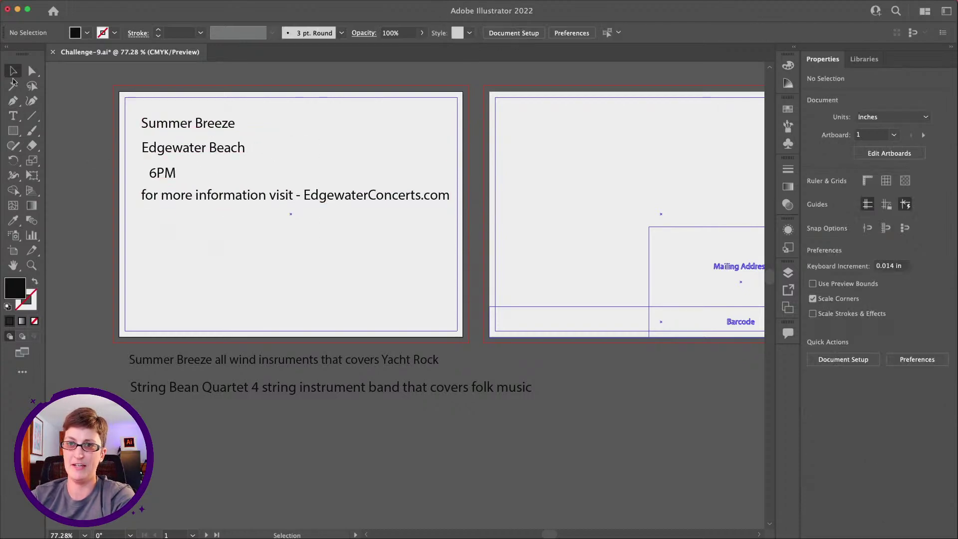
Add a fifth text line below the website line reading "Aug. 6 - Concert in the Park"
{"action": "left_click", "coordinate": [13, 116]}
{"action": "left_click", "coordinate": [142, 221]}
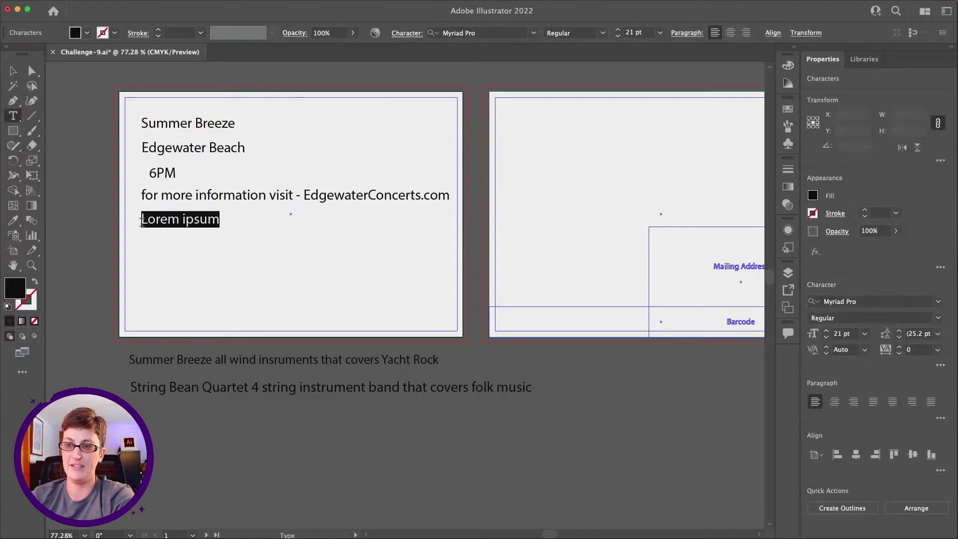
{"action": "type", "text": "Aug"}
{"action": "key", "text": "BackSpace"}
{"action": "type", "text": ". 6 - "}
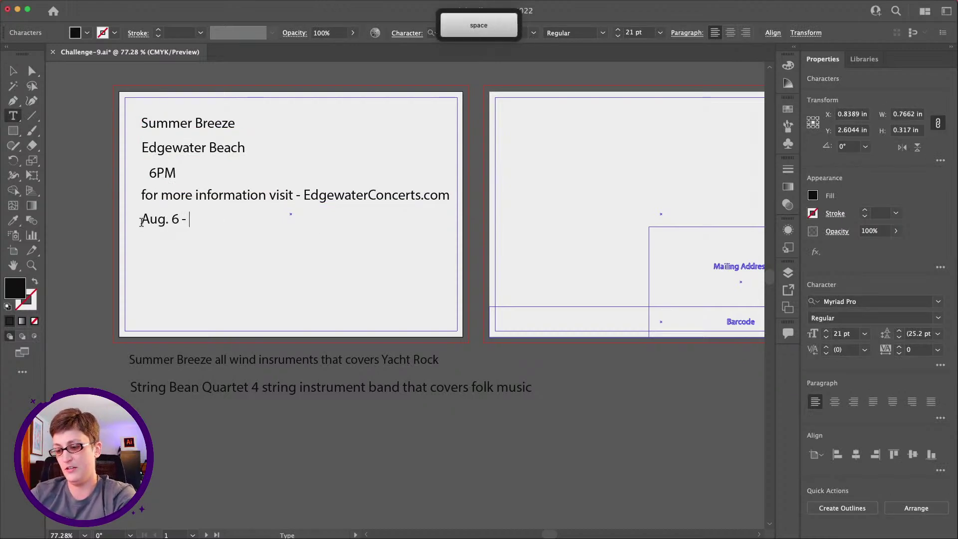
{"action": "type", "text": "Concert in the Part"}
{"action": "key", "text": "BackSpace"}
{"action": "type", "text": "k"}
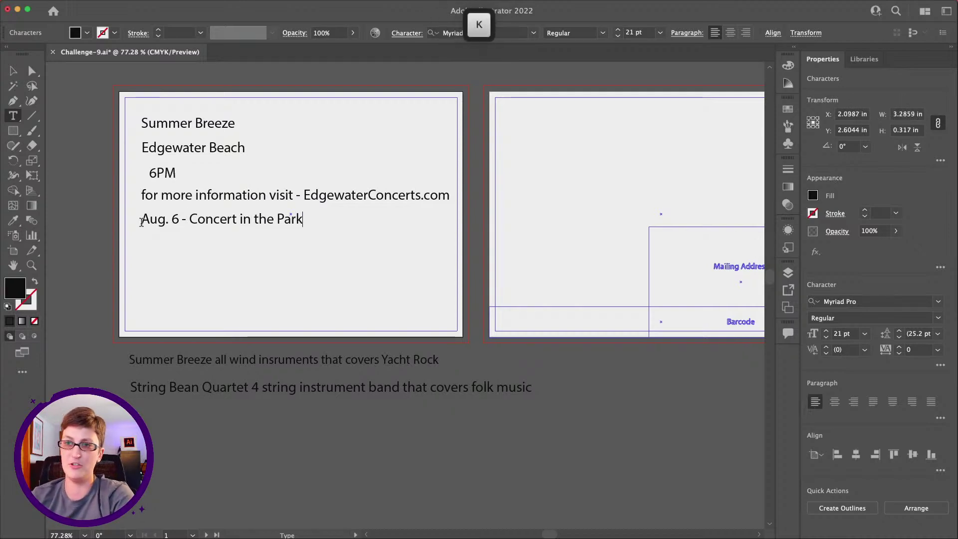
{"action": "left_click", "coordinate": [231, 326]}
{"action": "left_click", "coordinate": [13, 71]}
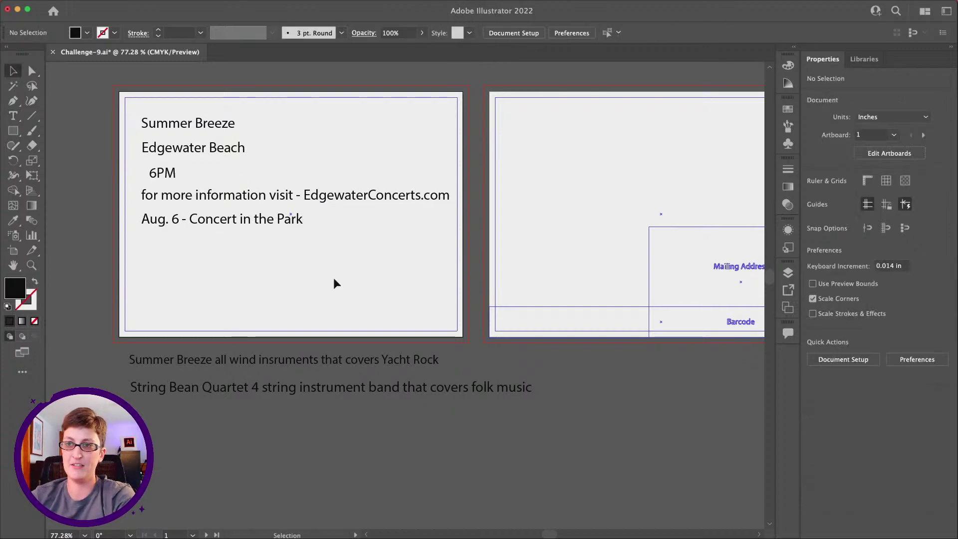
Move all five event text lines off the front artboard to the empty canvas below the band descriptions
{"action": "left_click", "coordinate": [140, 124]}
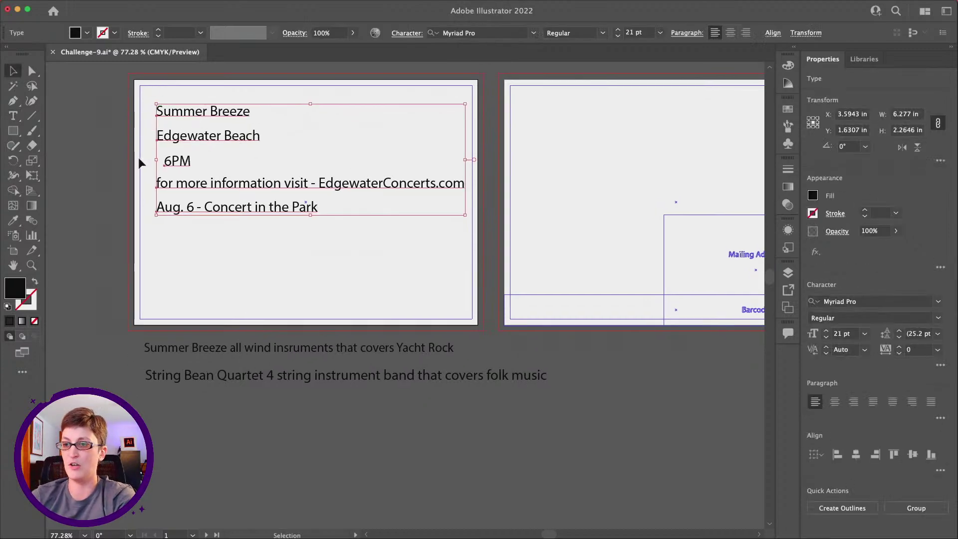
{"action": "scroll", "coordinate": [228, 124], "scroll_direction": "left", "scroll_amount": 2}
{"action": "left_click_drag", "start_coordinate": [228, 120], "coordinate": [226, 410]}
{"action": "left_click", "coordinate": [190, 394]}
Draw a horizontal line about 7.25 in long from bleed edge to bleed edge, about 1.16 in below the front artboard's top
{"action": "left_click", "coordinate": [31, 115]}
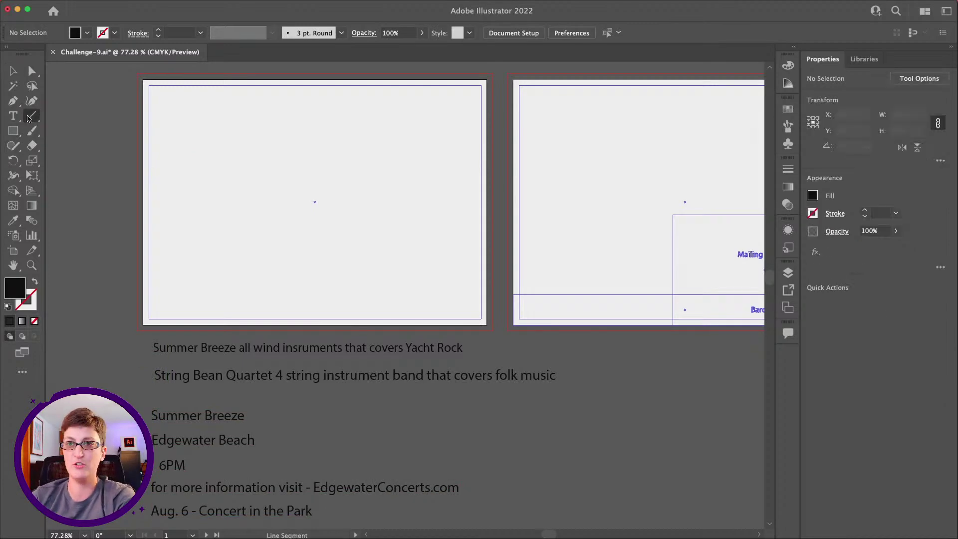
{"action": "scroll", "coordinate": [153, 125], "scroll_direction": "down", "scroll_amount": 1}
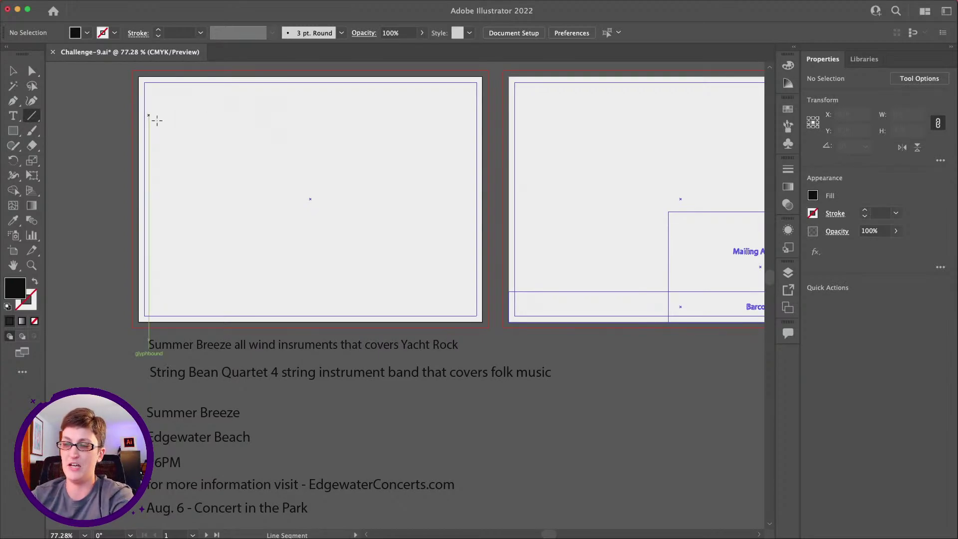
{"action": "scroll", "coordinate": [199, 149], "scroll_direction": "down", "scroll_amount": 1}
{"action": "scroll", "coordinate": [235, 389], "scroll_direction": "down", "scroll_amount": 2}
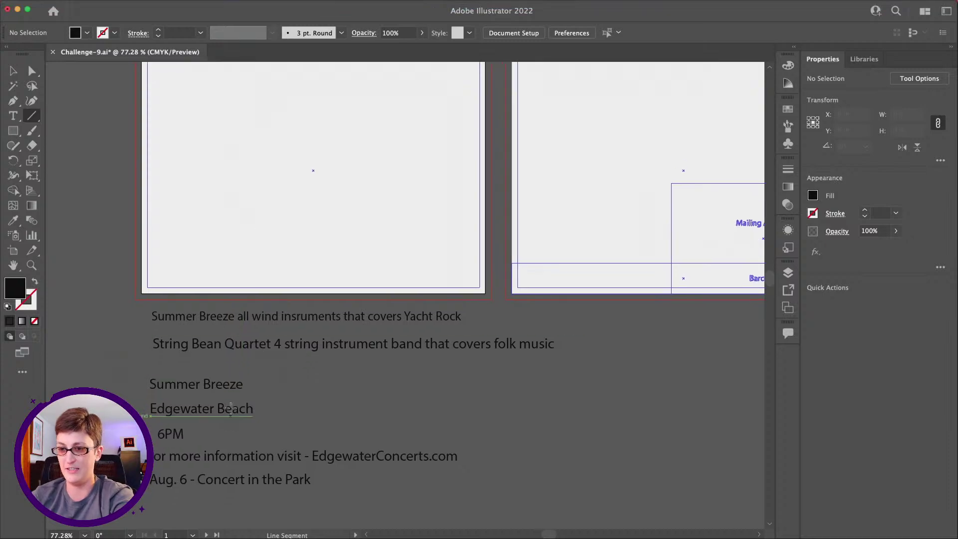
{"action": "scroll", "coordinate": [227, 439], "scroll_direction": "up", "scroll_amount": 5}
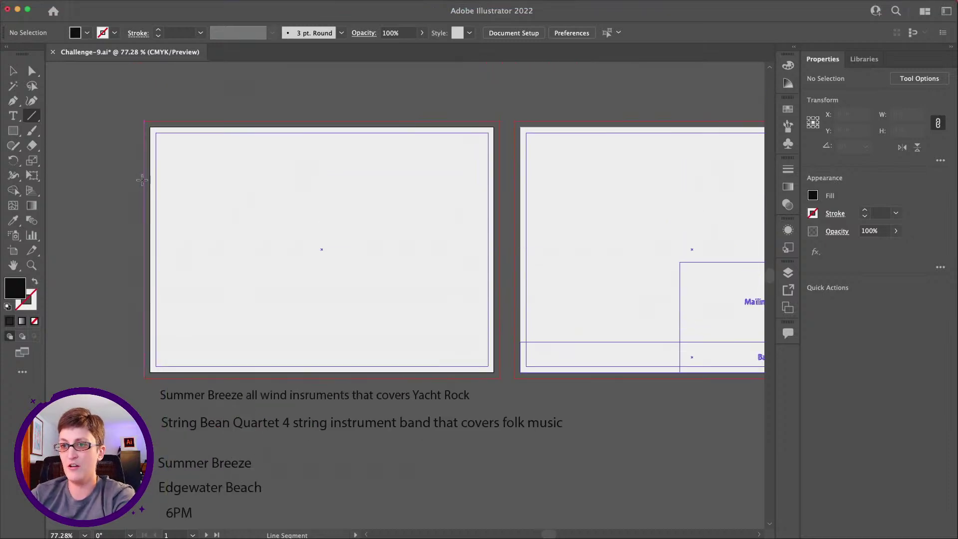
{"action": "left_click", "coordinate": [231, 5]}
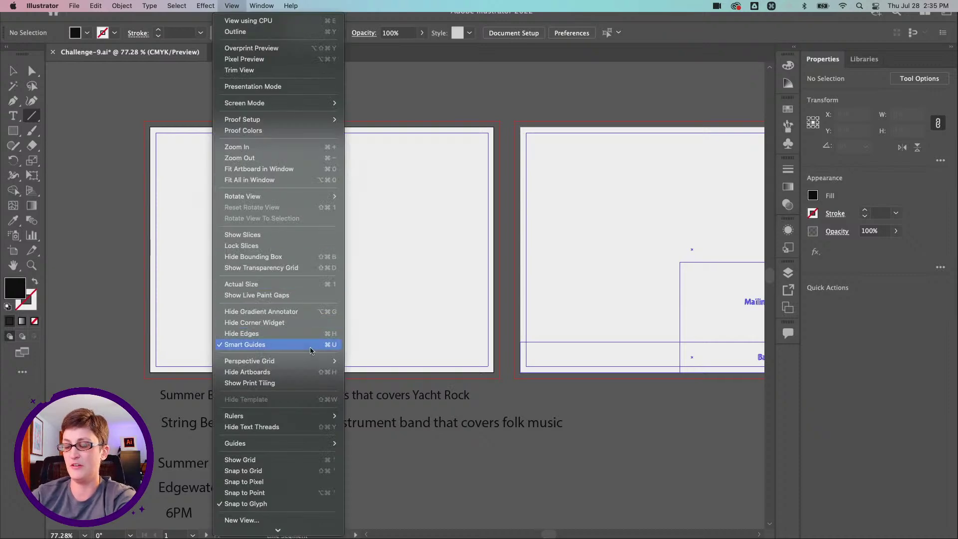
{"action": "left_click", "coordinate": [231, 5]}
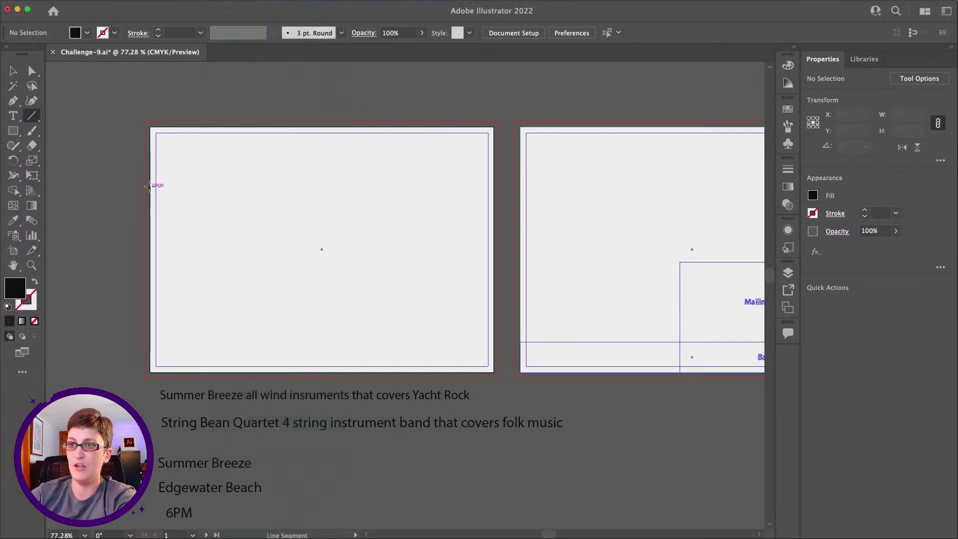
{"action": "left_click_drag", "start_coordinate": [144, 184], "coordinate": [499, 227]}
{"action": "key", "text": "v"}
Give the horizontal line a black 1 pt stroke and raise it to a Y position of about 1 in
{"action": "left_click", "coordinate": [268, 259]}
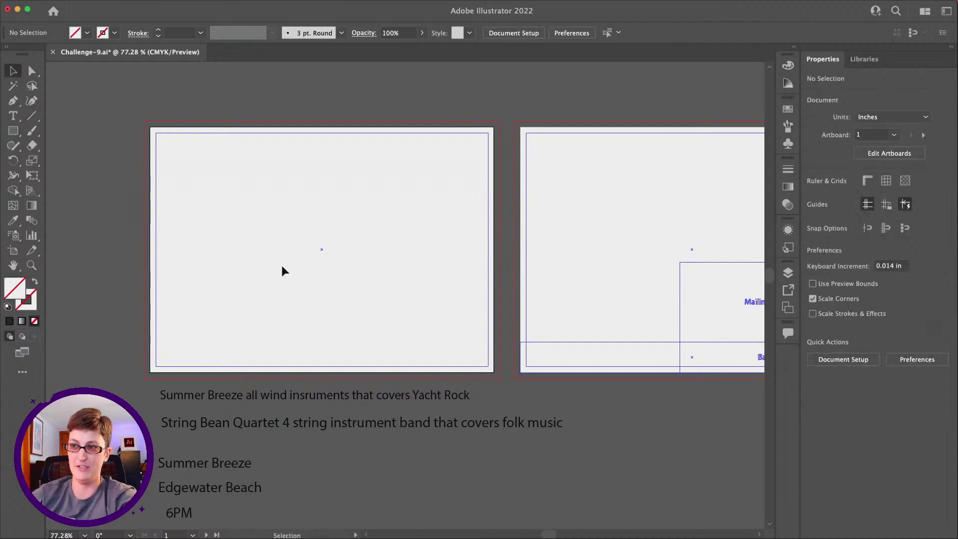
{"action": "left_click_drag", "start_coordinate": [252, 232], "coordinate": [205, 171]}
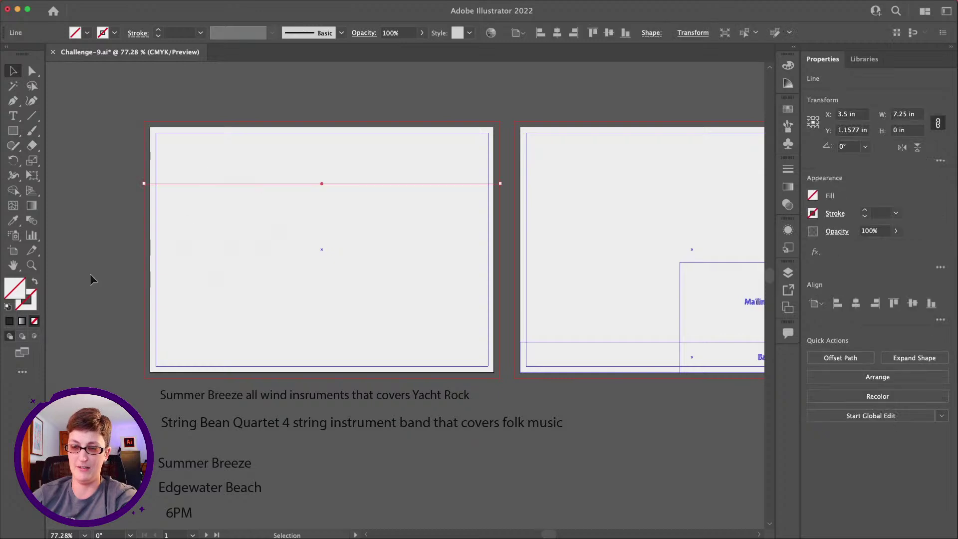
{"action": "left_click", "coordinate": [31, 309]}
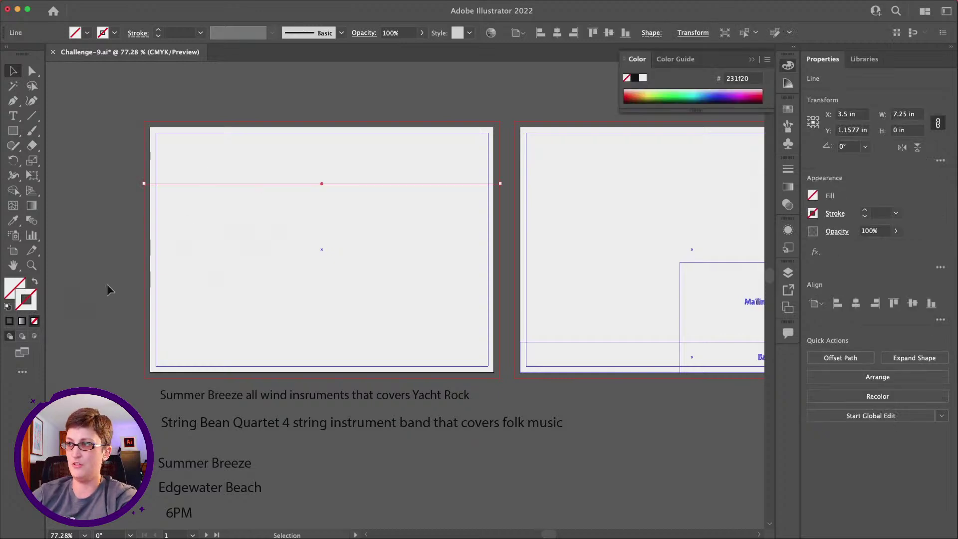
{"action": "left_click", "coordinate": [634, 79]}
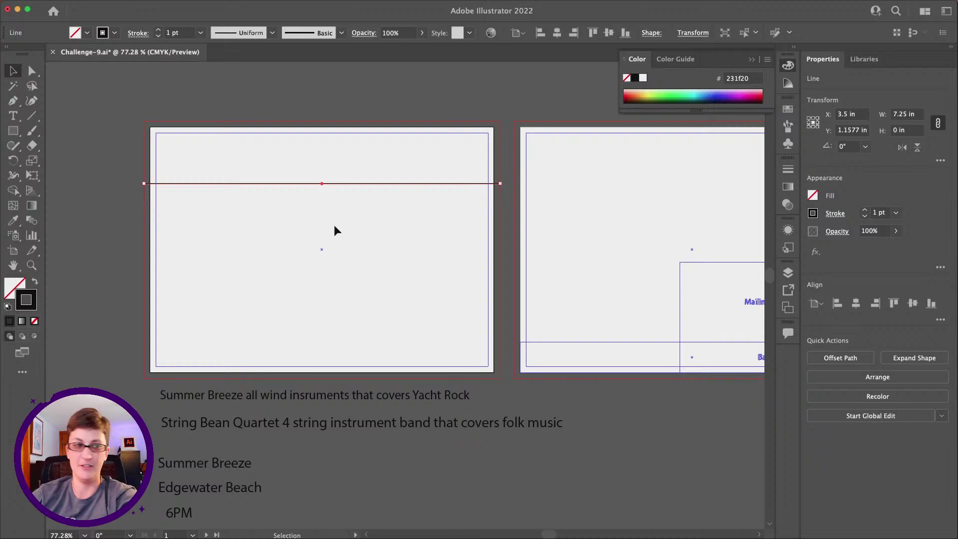
{"action": "left_click", "coordinate": [334, 231]}
{"action": "left_click_drag", "start_coordinate": [345, 183], "coordinate": [346, 174]}
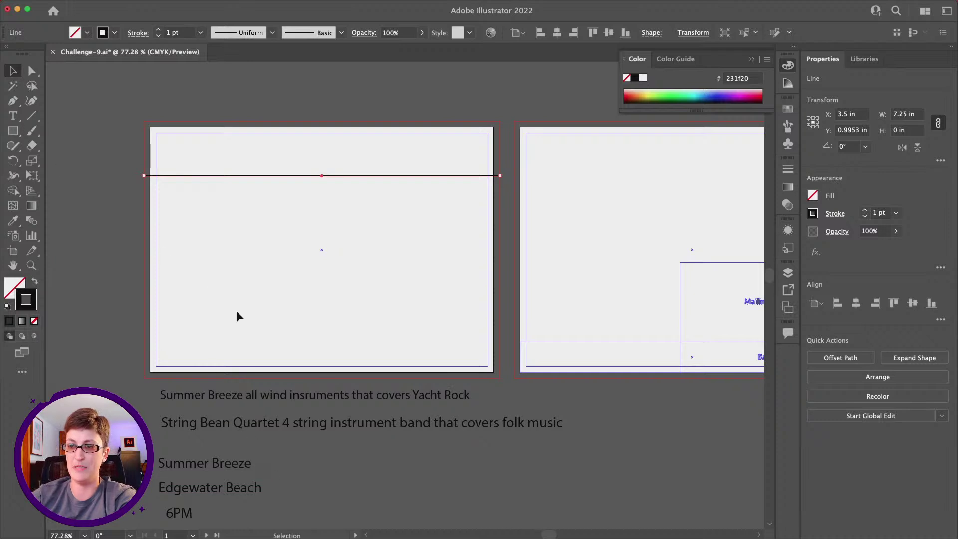
Draw two more 7.25 in bleed-to-bleed horizontal lines on the front artboard, at Y about 3.02 in and 0.55 in
{"action": "left_click", "coordinate": [31, 115]}
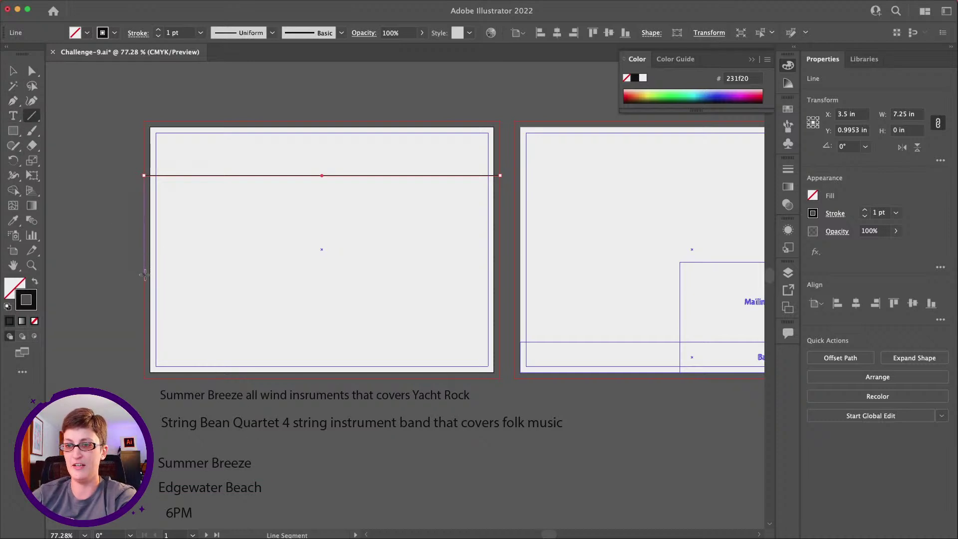
{"action": "left_click_drag", "start_coordinate": [144, 274], "coordinate": [499, 333]}
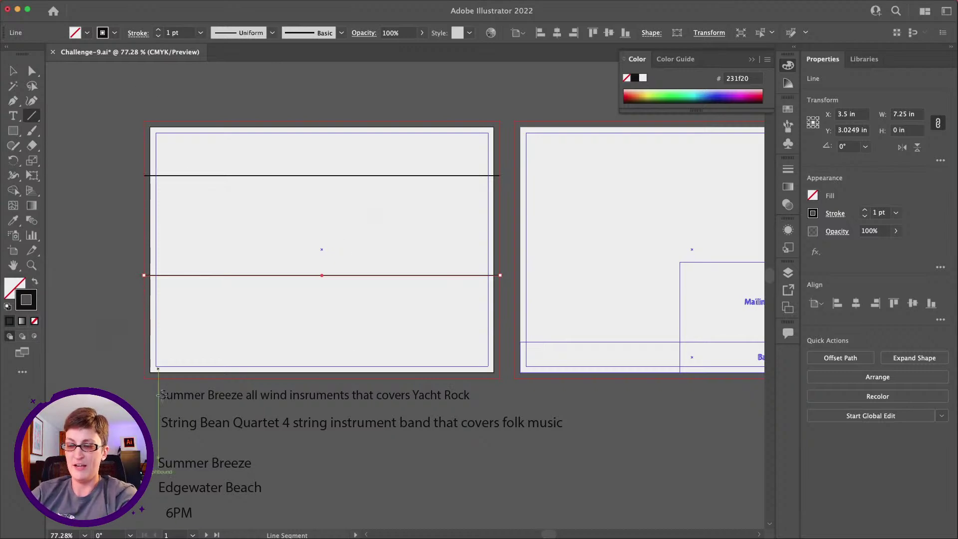
{"action": "scroll", "coordinate": [295, 410], "scroll_direction": "down", "scroll_amount": 2}
{"action": "scroll", "coordinate": [296, 410], "scroll_direction": "down", "scroll_amount": 5}
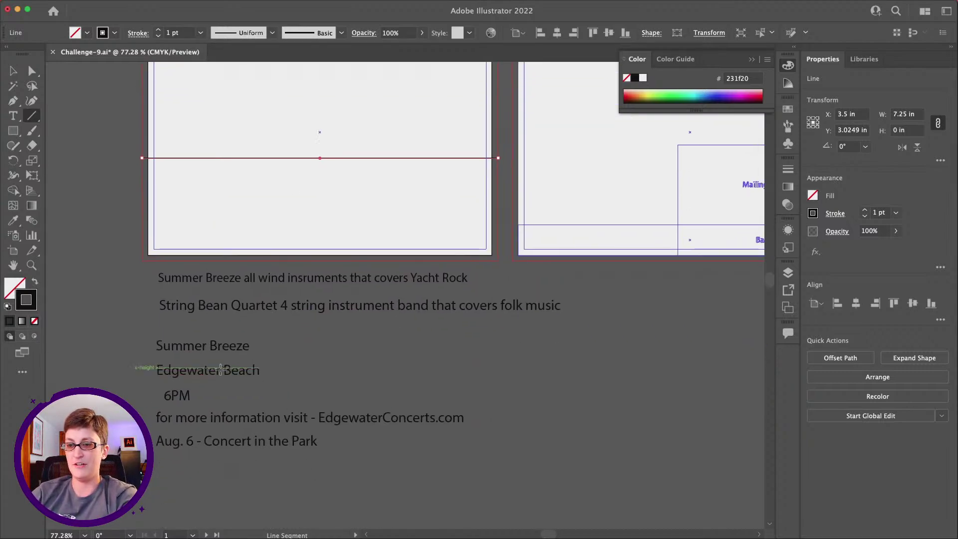
{"action": "scroll", "coordinate": [181, 118], "scroll_direction": "up", "scroll_amount": 4}
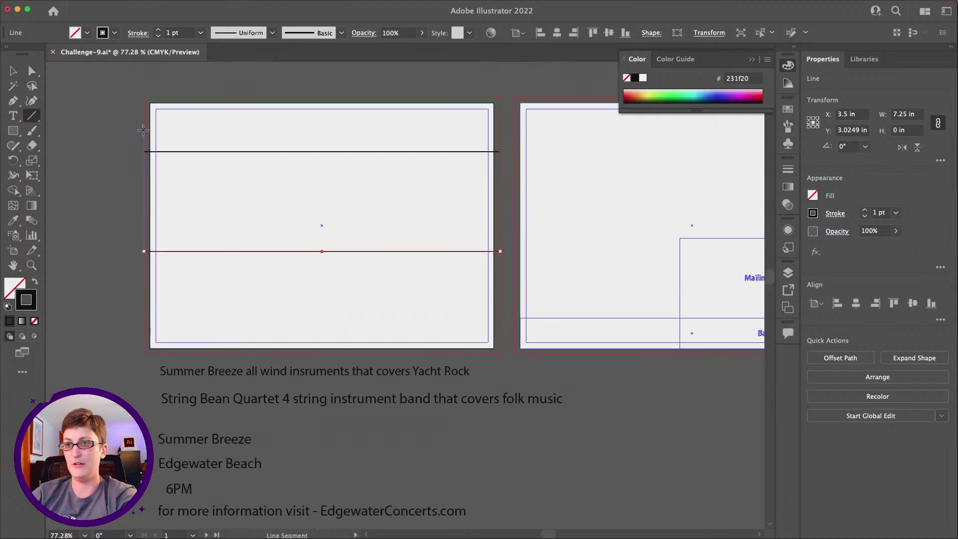
{"action": "left_click_drag", "start_coordinate": [143, 130], "coordinate": [500, 193]}
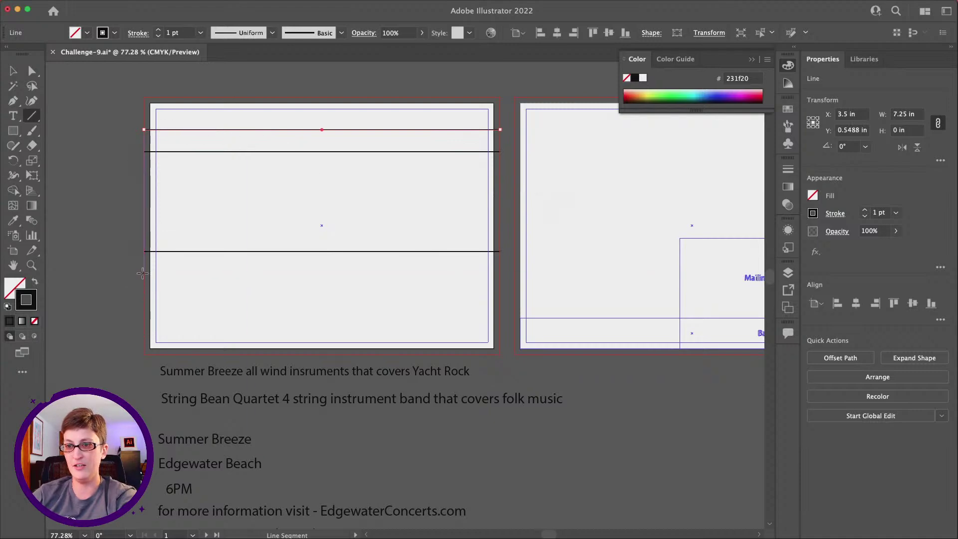
Draw three more bleed-to-bleed horizontal lines on the front artboard's lower part, at Y about 3.5 in, 3.95 in and just below
{"action": "left_click_drag", "start_coordinate": [143, 274], "coordinate": [499, 331]}
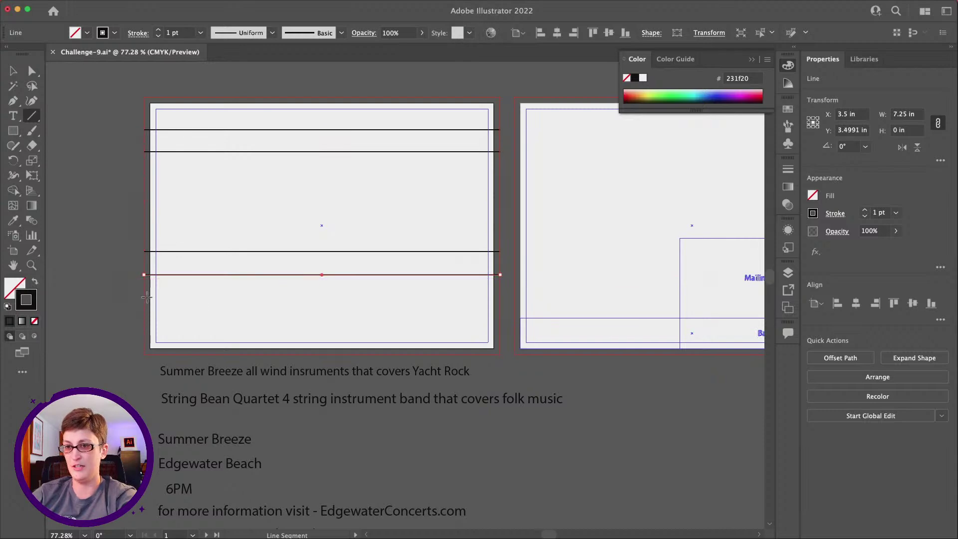
{"action": "left_click_drag", "start_coordinate": [144, 297], "coordinate": [522, 324]}
{"action": "scroll", "coordinate": [303, 299], "scroll_direction": "down", "scroll_amount": 1}
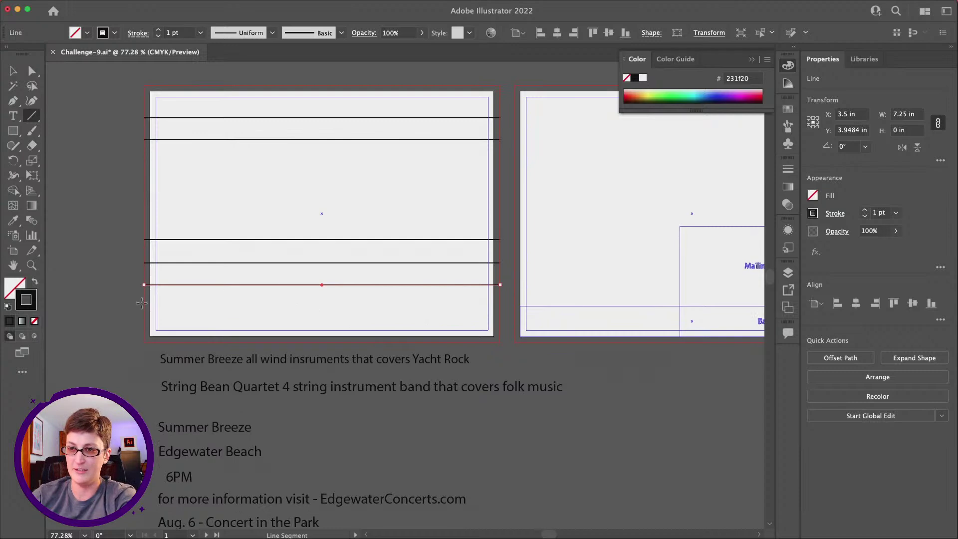
{"action": "left_click_drag", "start_coordinate": [143, 305], "coordinate": [500, 329]}
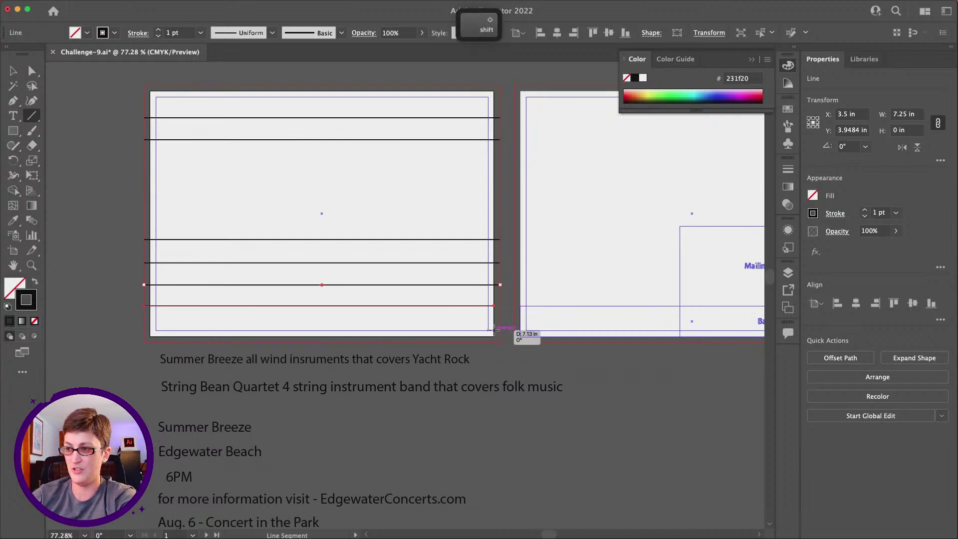
Lower the bottommost line to a Y position of about 4.5 in and distribute the four lower lines with equal vertical spacing
{"action": "key", "text": "v"}
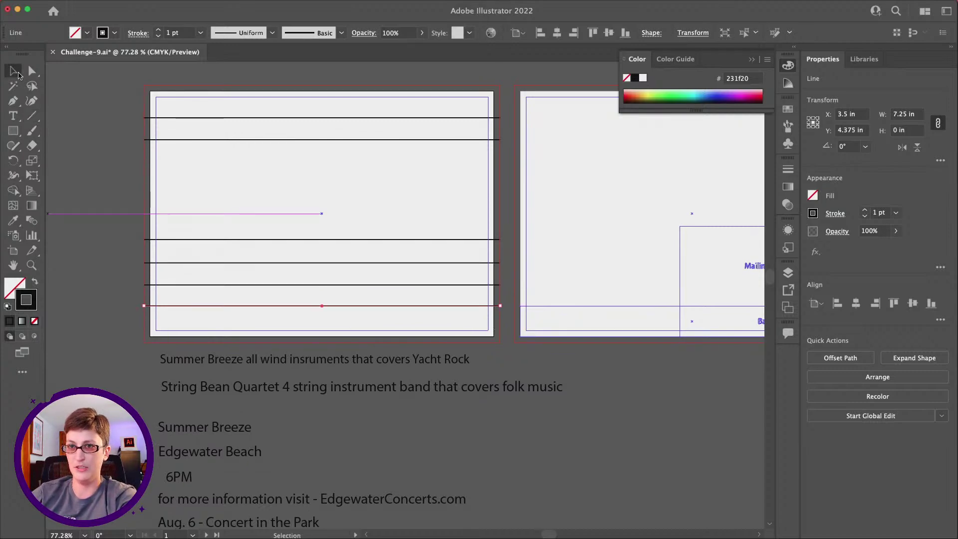
{"action": "left_click_drag", "start_coordinate": [349, 306], "coordinate": [351, 311]}
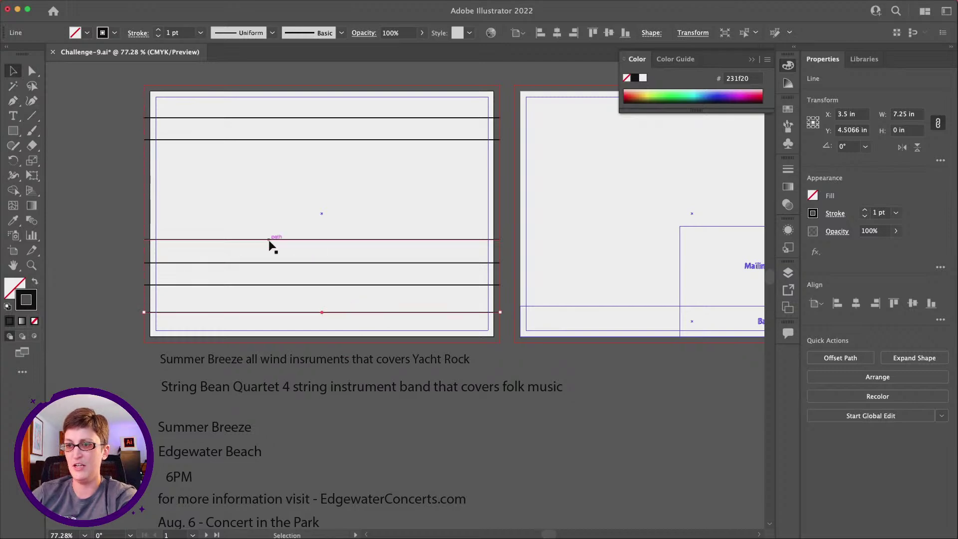
{"action": "left_click_drag", "start_coordinate": [249, 226], "coordinate": [319, 324]}
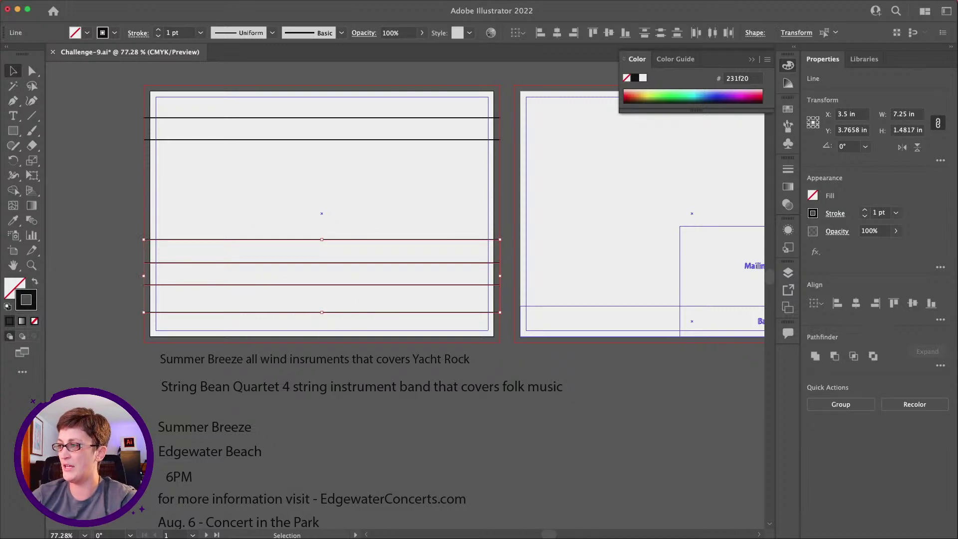
{"action": "left_click", "coordinate": [941, 320]}
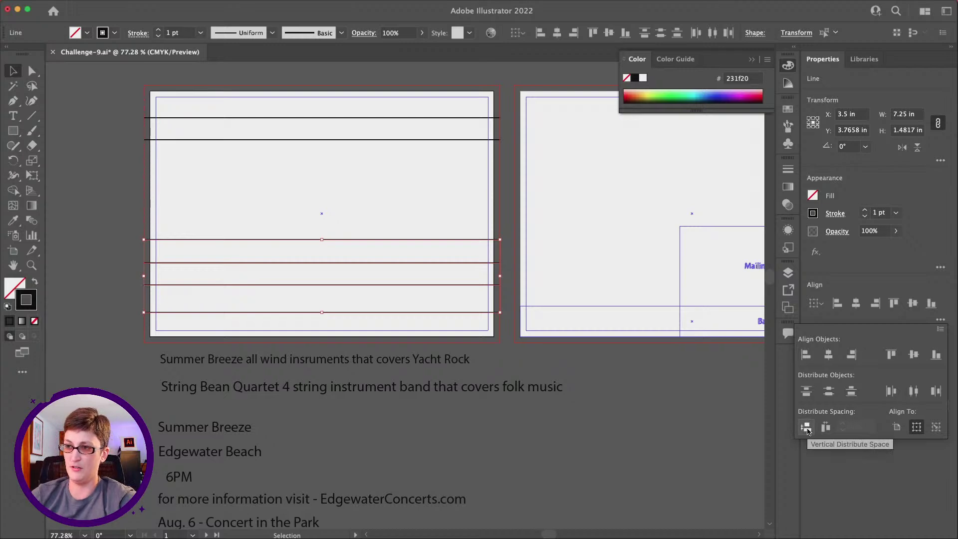
{"action": "left_click", "coordinate": [807, 428]}
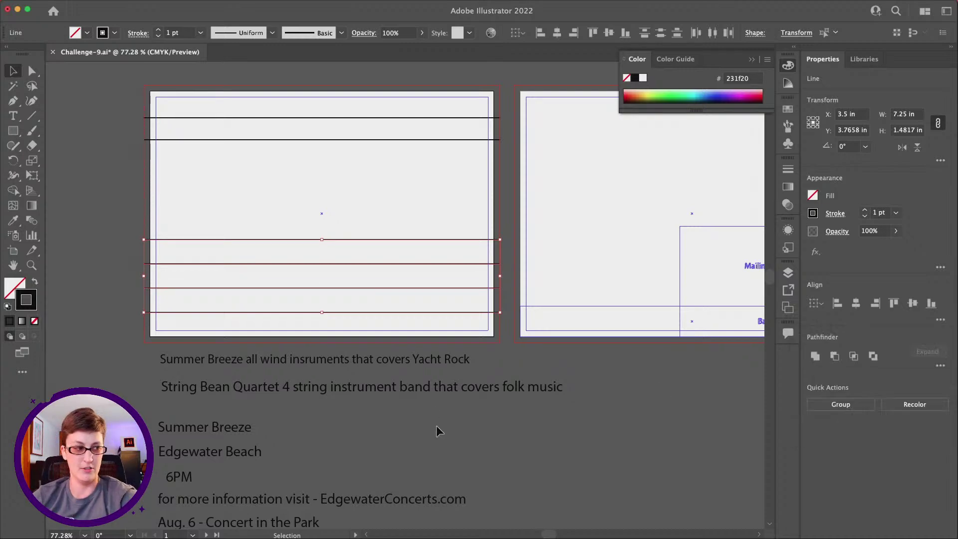
Convert all six horizontal lines on the front artboard into guides
{"action": "left_click", "coordinate": [107, 97]}
{"action": "left_click_drag", "start_coordinate": [100, 83], "coordinate": [519, 320]}
{"action": "left_click_drag", "start_coordinate": [529, 327], "coordinate": [494, 110]}
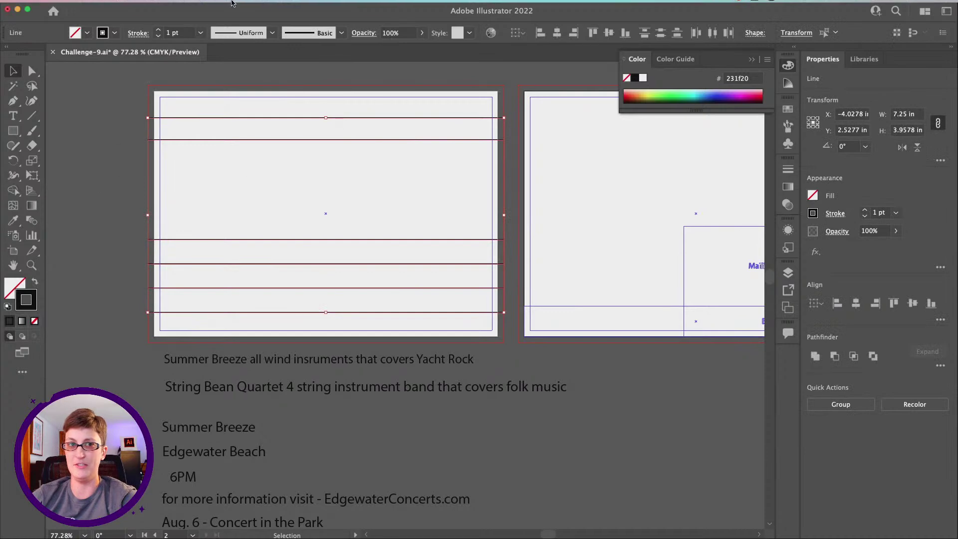
{"action": "left_click", "coordinate": [221, 5]}
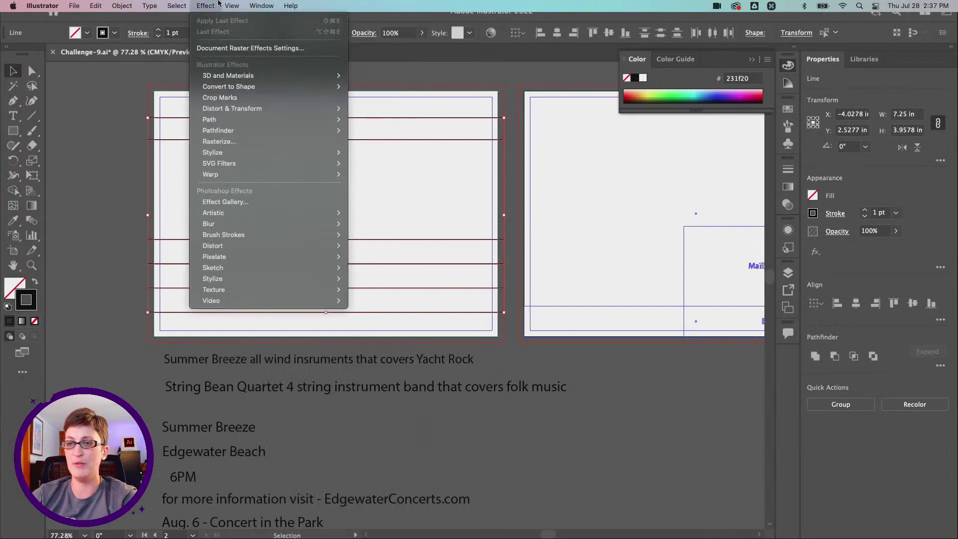
{"action": "mouse_move", "coordinate": [284, 442]}
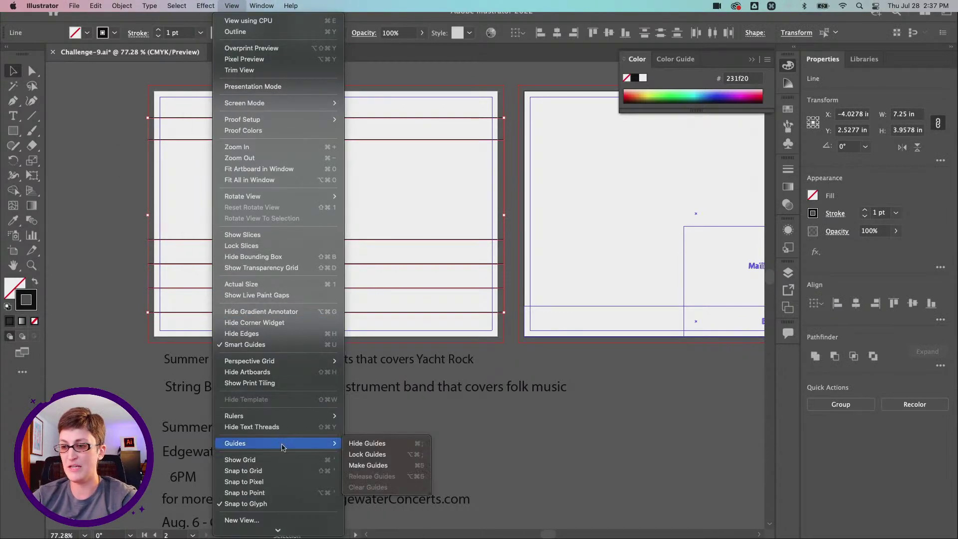
{"action": "left_click", "coordinate": [415, 466]}
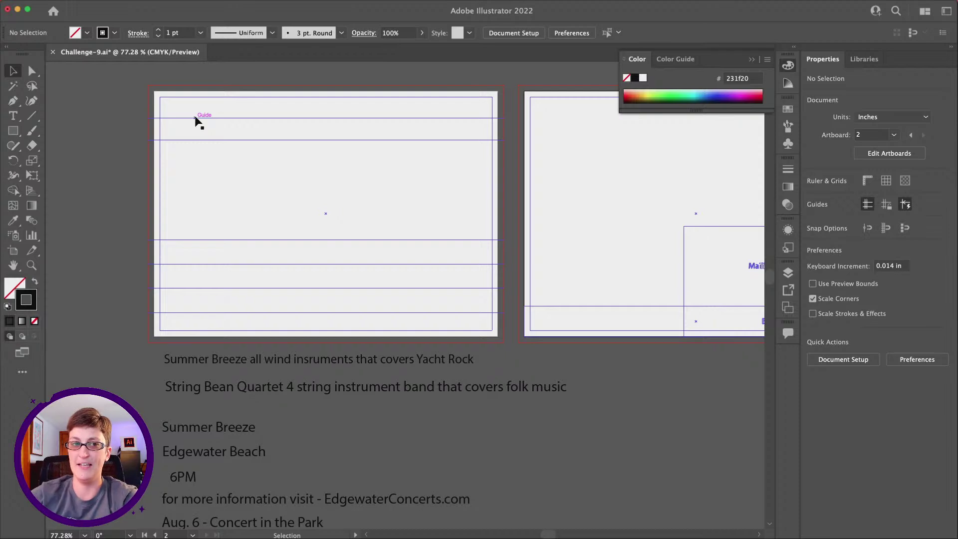
Draw a square about 0.91 in wide above the front artboard, aligned with its left edge
{"action": "scroll", "coordinate": [88, 287], "scroll_direction": "up", "scroll_amount": 2}
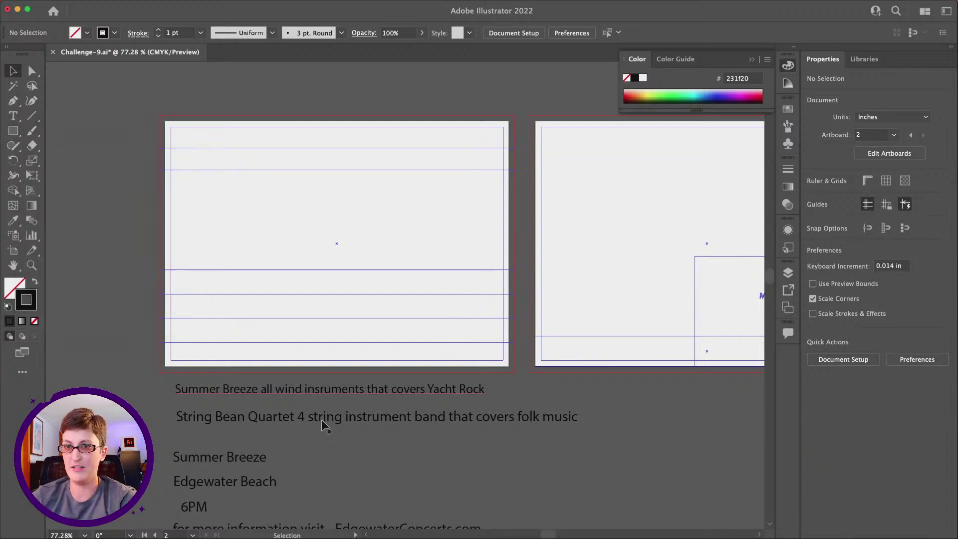
{"action": "left_click", "coordinate": [13, 131]}
{"action": "scroll", "coordinate": [329, 391], "scroll_direction": "up", "scroll_amount": 2}
{"action": "scroll", "coordinate": [329, 392], "scroll_direction": "up", "scroll_amount": 1}
{"action": "scroll", "coordinate": [329, 392], "scroll_direction": "left", "scroll_amount": 1}
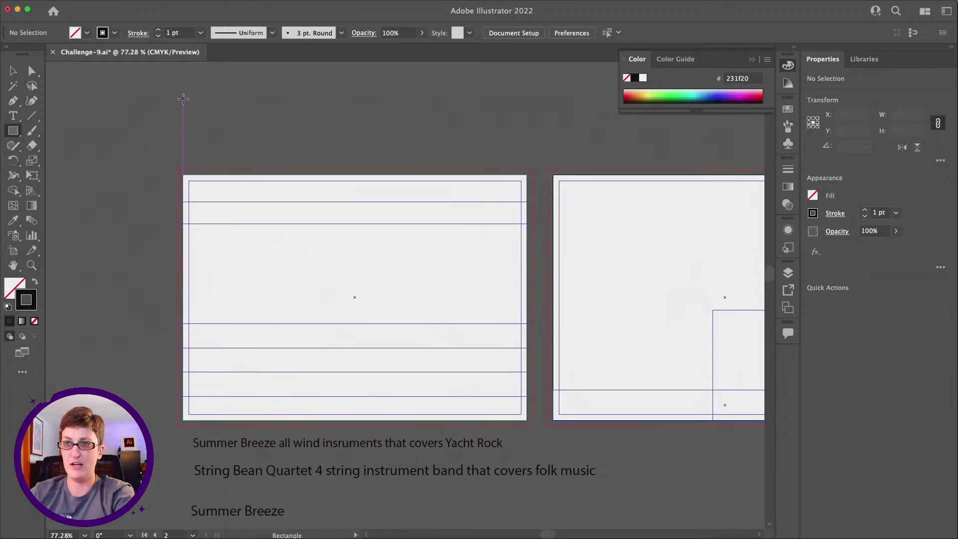
{"action": "left_click_drag", "start_coordinate": [183, 105], "coordinate": [227, 148]}
{"action": "scroll", "coordinate": [228, 219], "scroll_direction": "down", "scroll_amount": 2}
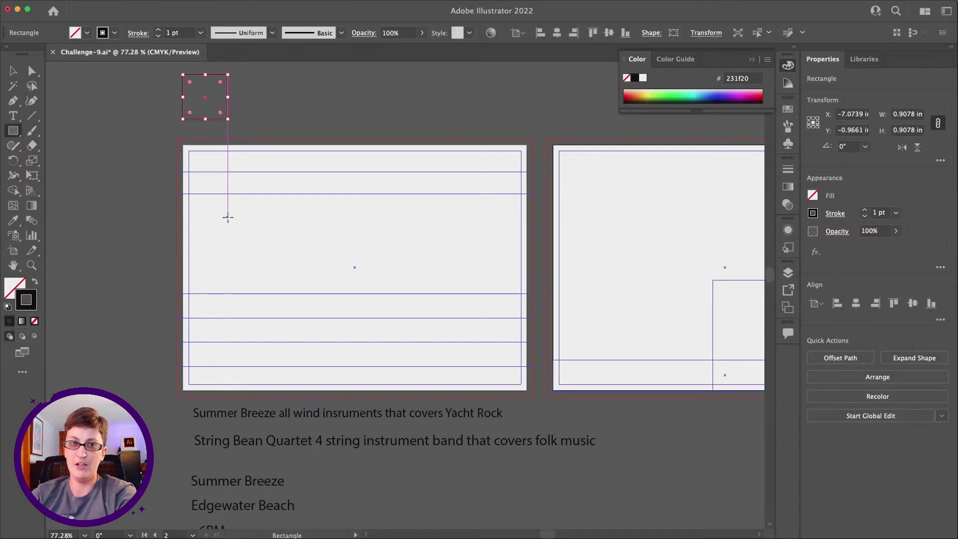
{"action": "scroll", "coordinate": [227, 218], "scroll_direction": "up", "scroll_amount": 1}
{"action": "scroll", "coordinate": [227, 180], "scroll_direction": "up", "scroll_amount": 1}
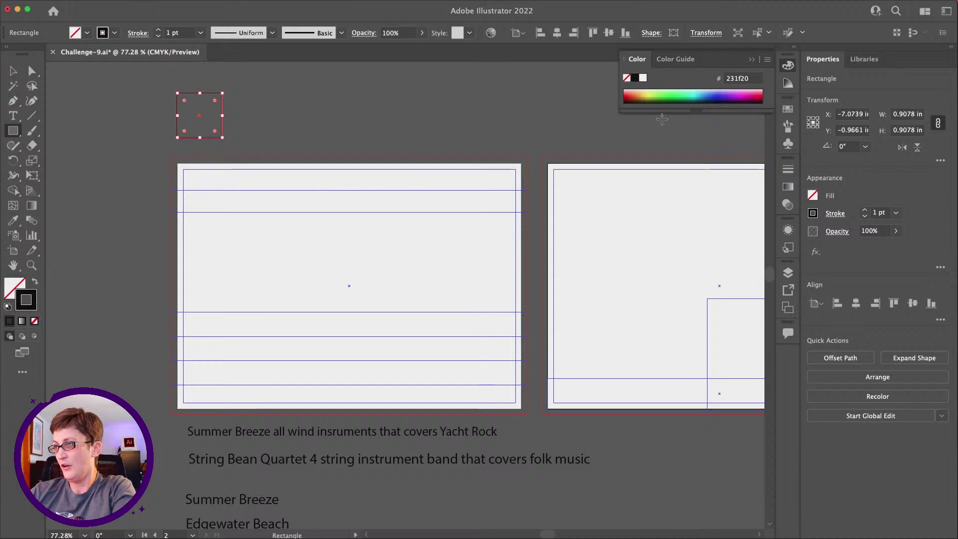
Give the square above the front artboard no stroke and a pale yellow fill, fffbb3
{"action": "left_click", "coordinate": [34, 283]}
{"action": "left_click", "coordinate": [14, 289]}
{"action": "double_click", "coordinate": [14, 289]}
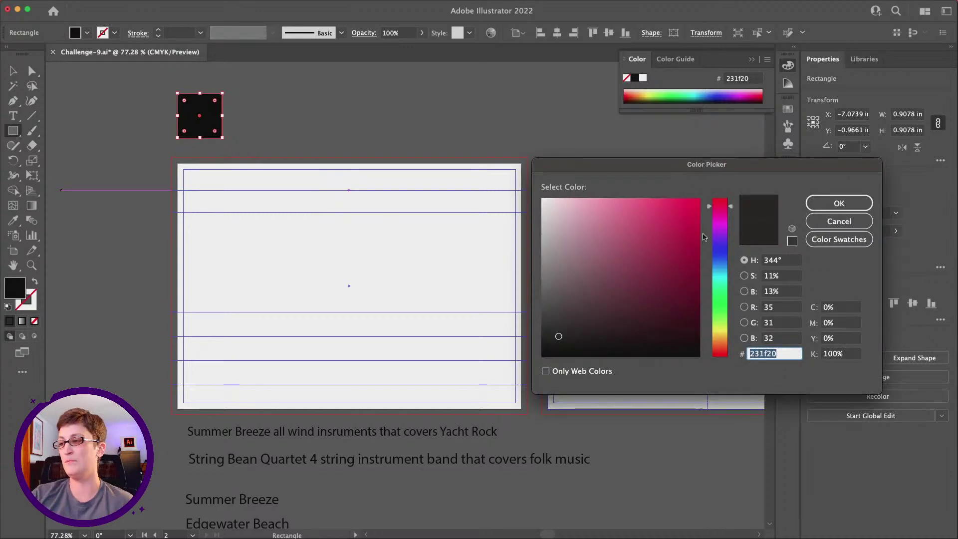
{"action": "left_click_drag", "start_coordinate": [725, 287], "coordinate": [723, 332]}
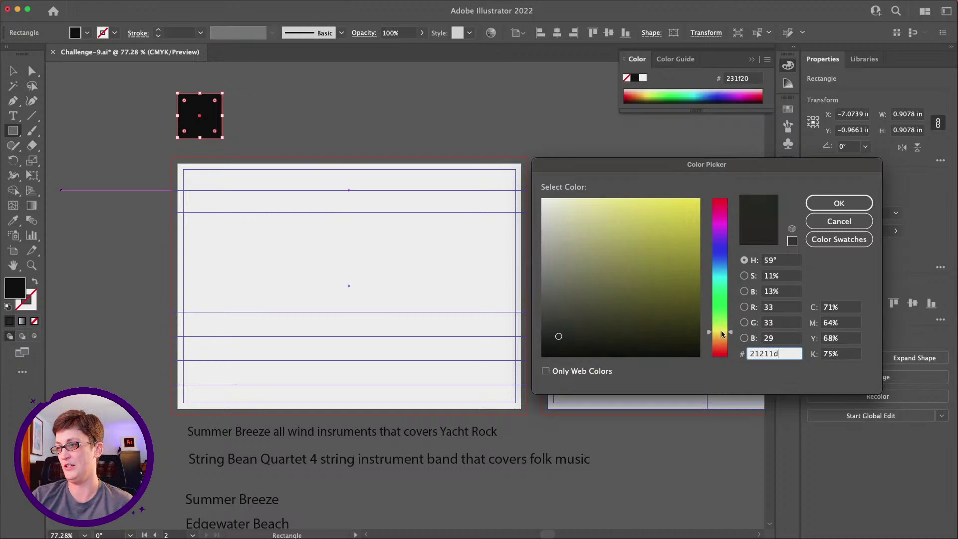
{"action": "left_click", "coordinate": [583, 194]}
{"action": "left_click_drag", "start_coordinate": [583, 194], "coordinate": [590, 189]}
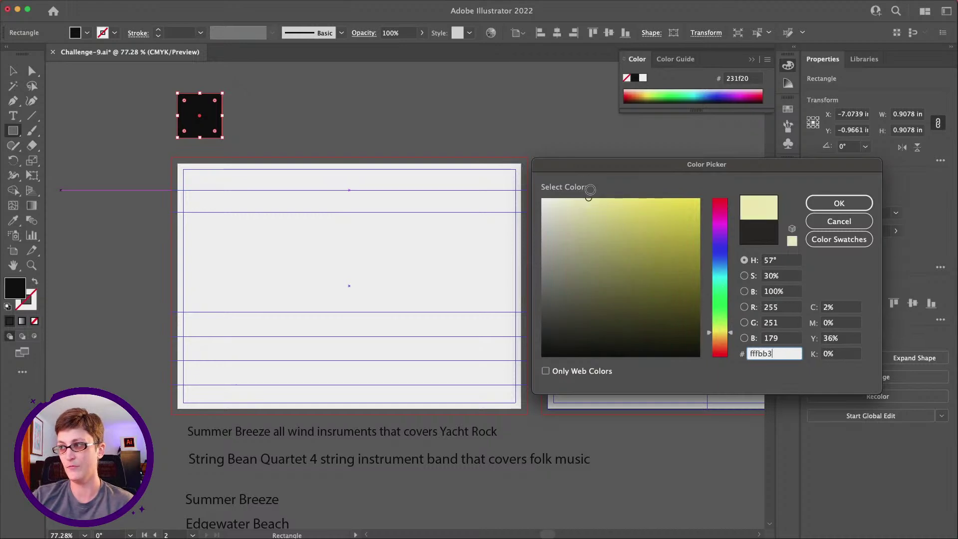
{"action": "left_click", "coordinate": [836, 202]}
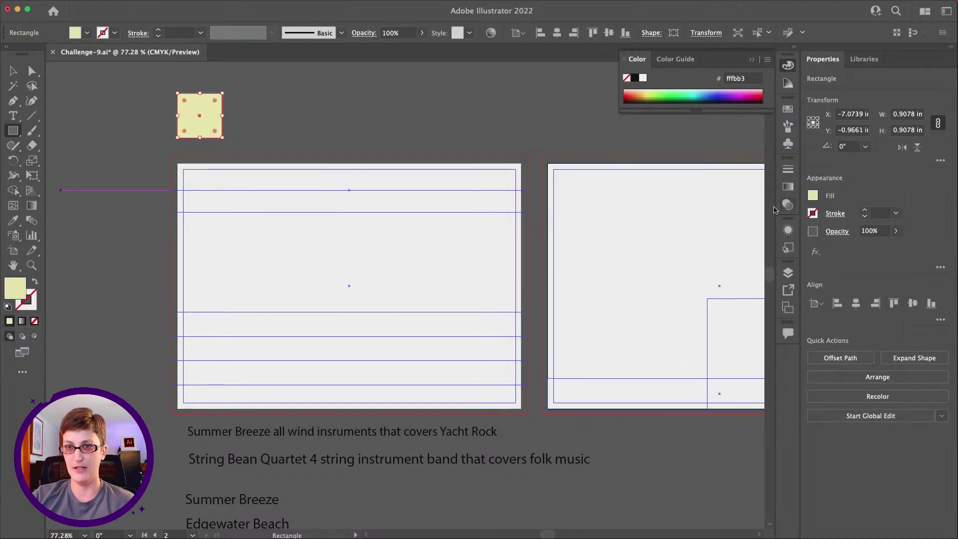
Draw a second square of about 0.91 in beside the pale yellow one and fill it with golden yellow, ffdc48
{"action": "left_click_drag", "start_coordinate": [231, 94], "coordinate": [260, 137]}
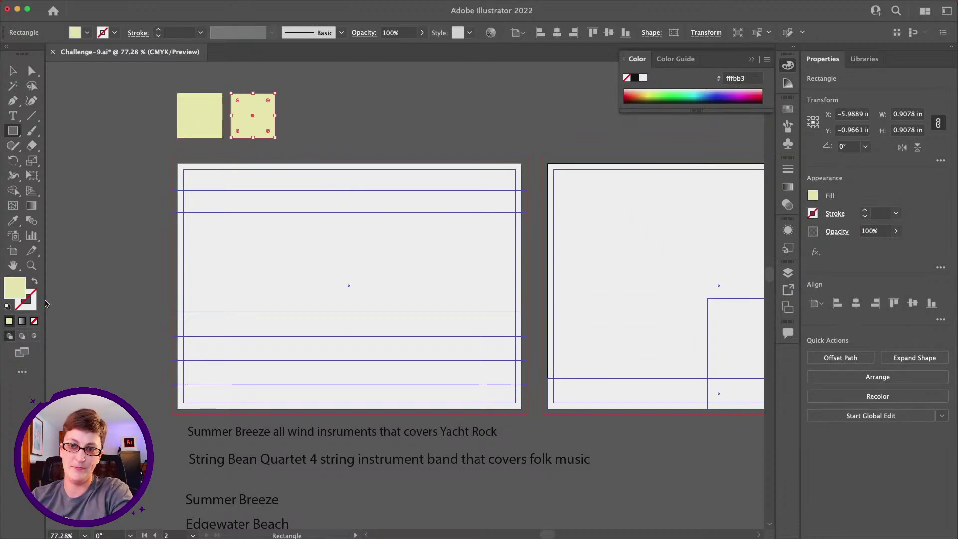
{"action": "double_click", "coordinate": [20, 295]}
{"action": "type", "text": "fff576"}
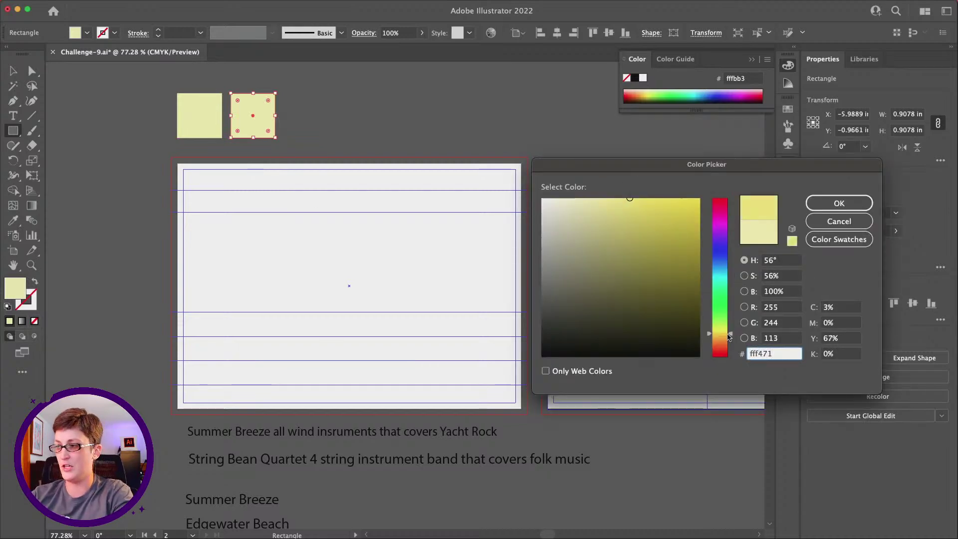
{"action": "key", "text": "BackSpace"}
{"action": "key", "text": "BackSpace"}
{"action": "key", "text": "BackSpace"}
{"action": "key", "text": "BackSpace"}
{"action": "type", "text": "da71"}
{"action": "left_click_drag", "start_coordinate": [658, 200], "coordinate": [655, 198]}
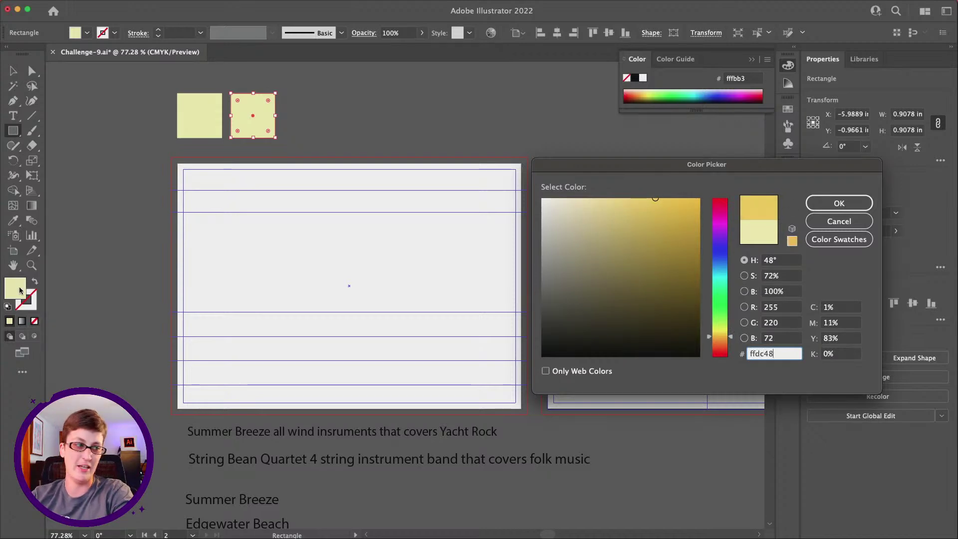
{"action": "left_click", "coordinate": [830, 203]}
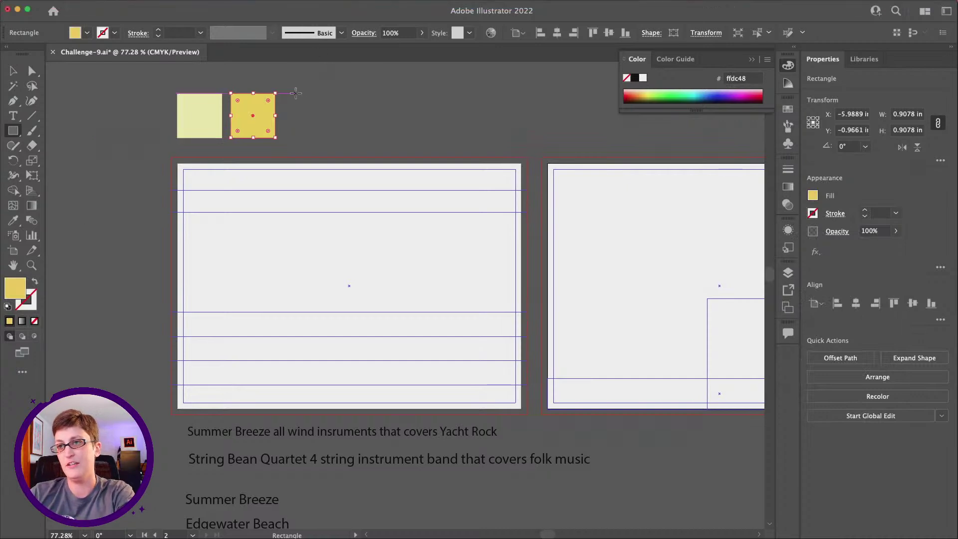
Add a third square of about 0.91 in to the swatch row and fill it with dark blue, 000b72
{"action": "left_click_drag", "start_coordinate": [290, 93], "coordinate": [334, 138]}
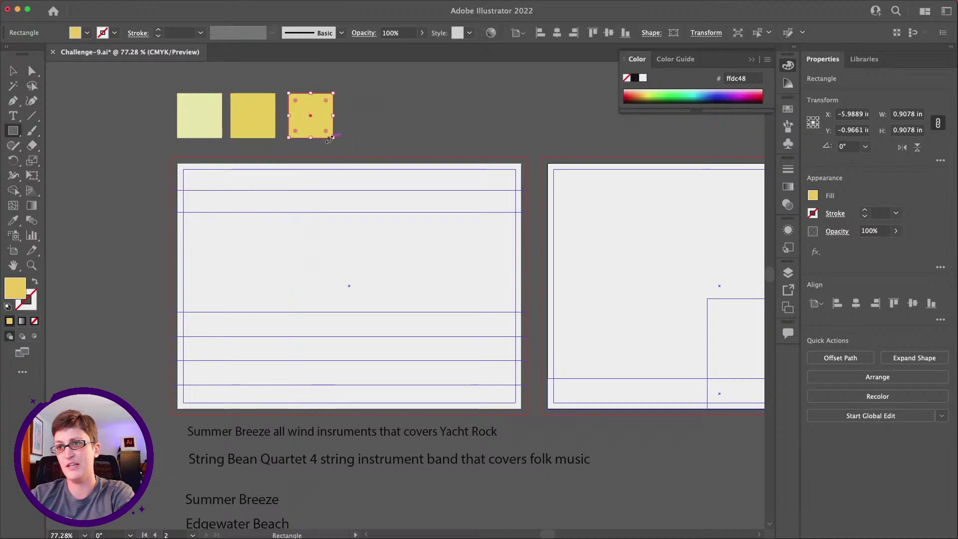
{"action": "double_click", "coordinate": [16, 294]}
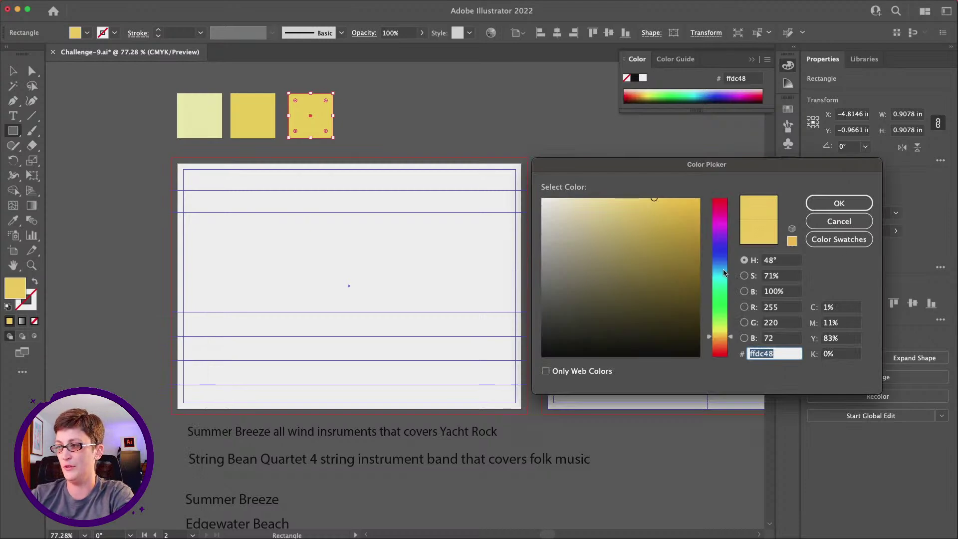
{"action": "left_click_drag", "start_coordinate": [724, 274], "coordinate": [722, 257]}
{"action": "left_click_drag", "start_coordinate": [689, 228], "coordinate": [700, 284]}
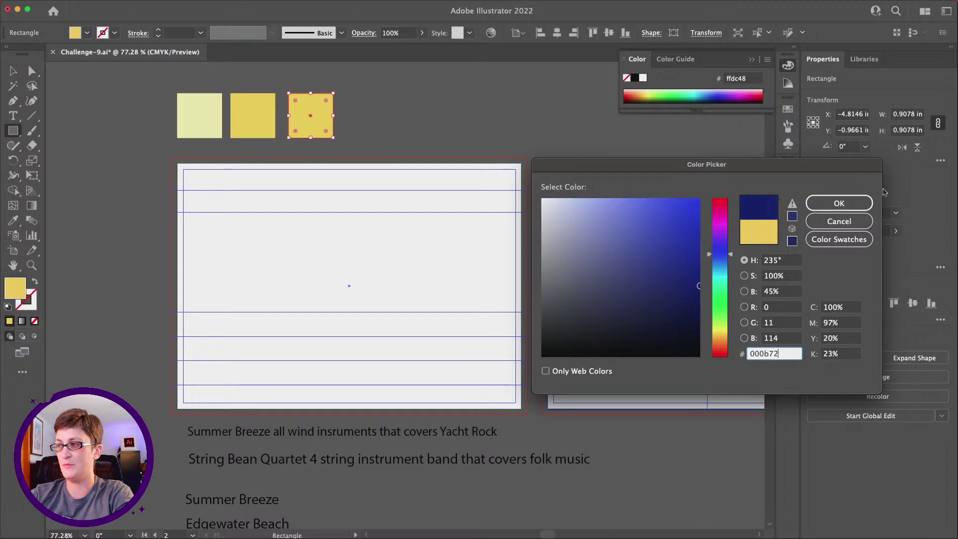
{"action": "left_click", "coordinate": [860, 204]}
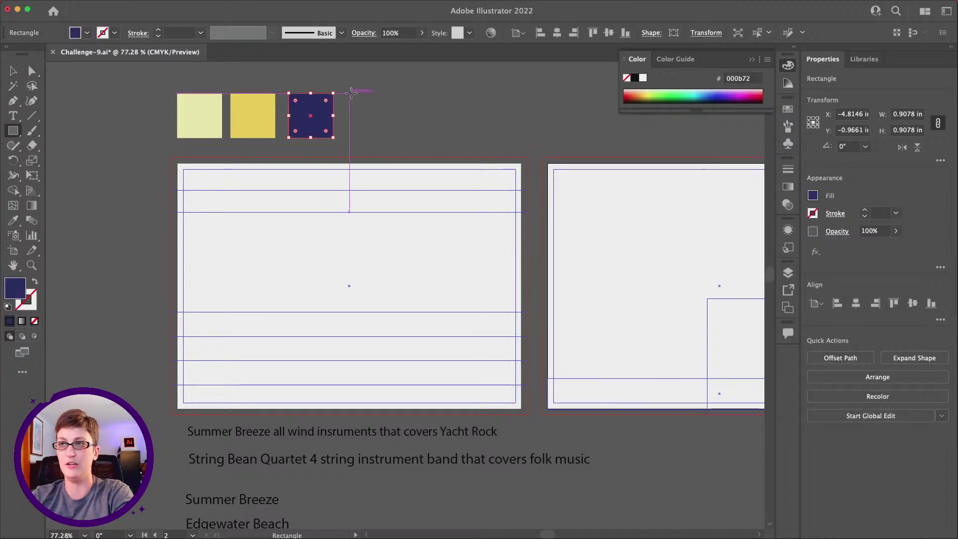
Add a fourth square of about 0.91 in beside the dark blue one and fill it with the print-safe, web-safe teal 33cccc
{"action": "left_click_drag", "start_coordinate": [345, 92], "coordinate": [390, 137]}
{"action": "double_click", "coordinate": [15, 288]}
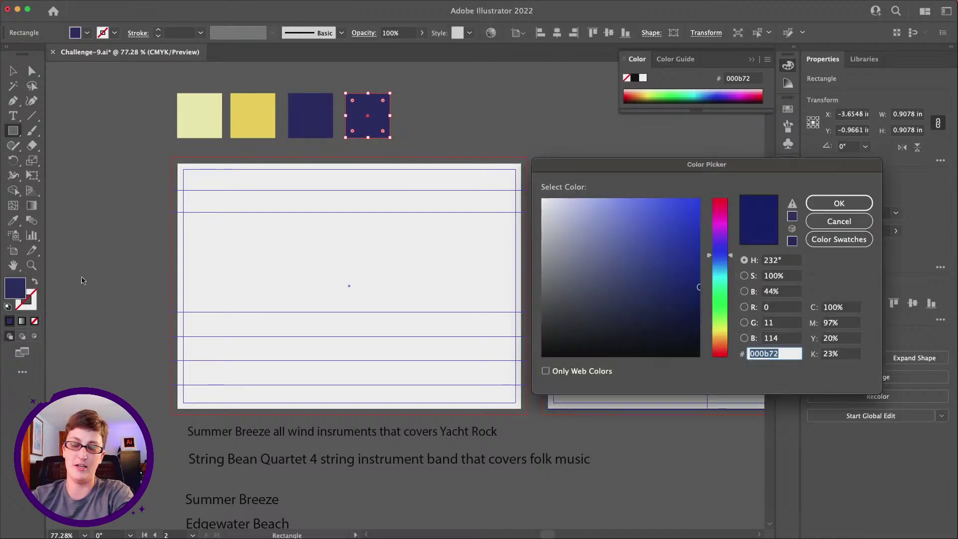
{"action": "left_click_drag", "start_coordinate": [734, 255], "coordinate": [732, 265]}
{"action": "left_click_drag", "start_coordinate": [640, 259], "coordinate": [675, 186]}
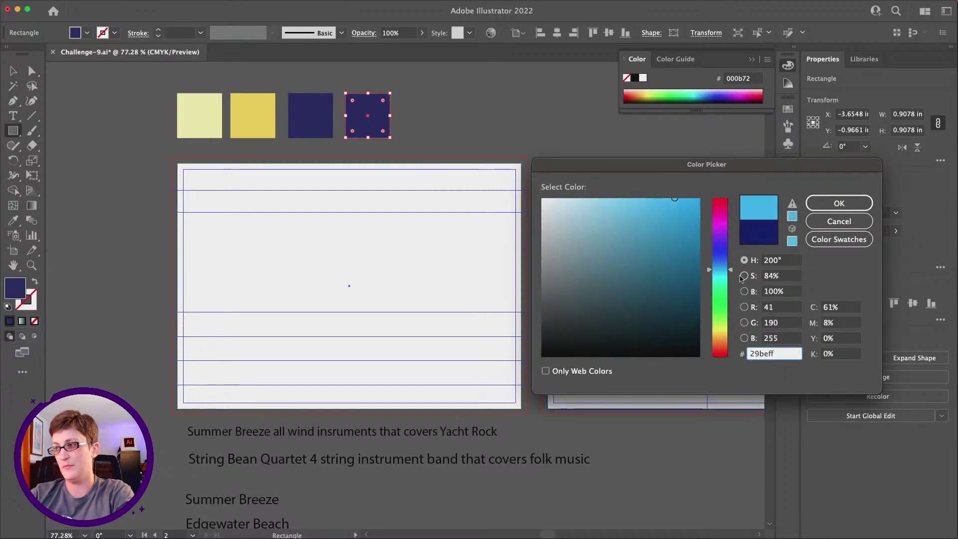
{"action": "left_click_drag", "start_coordinate": [733, 272], "coordinate": [732, 276]}
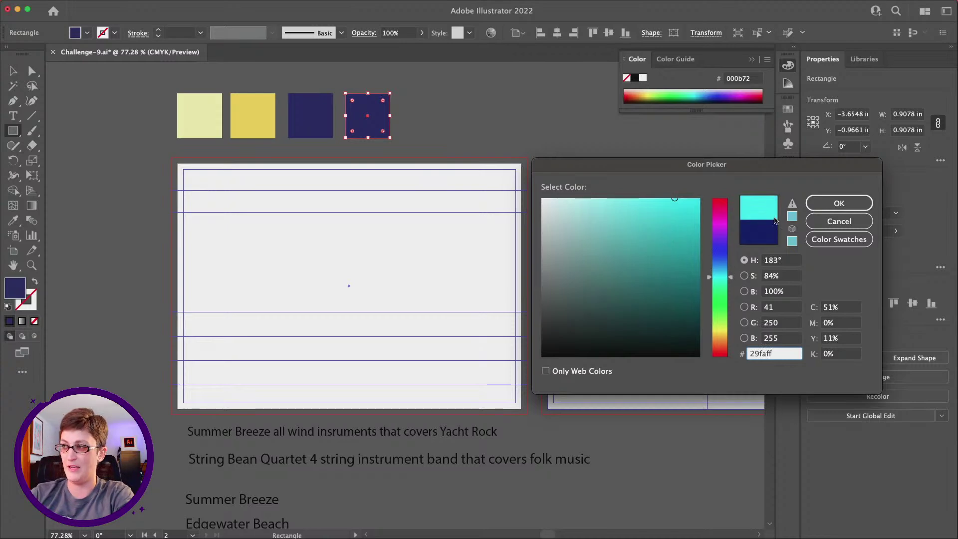
{"action": "left_click_drag", "start_coordinate": [679, 200], "coordinate": [675, 202]}
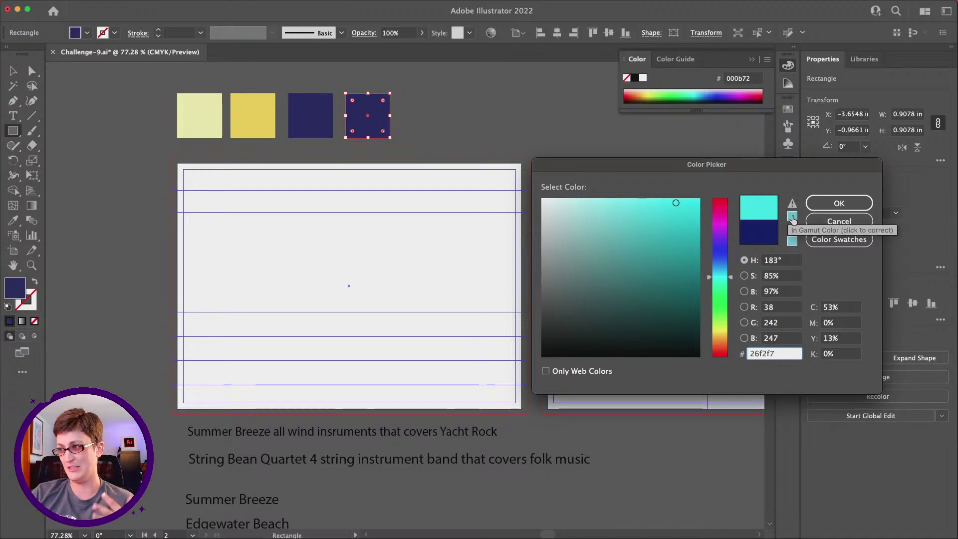
{"action": "left_click", "coordinate": [793, 219]}
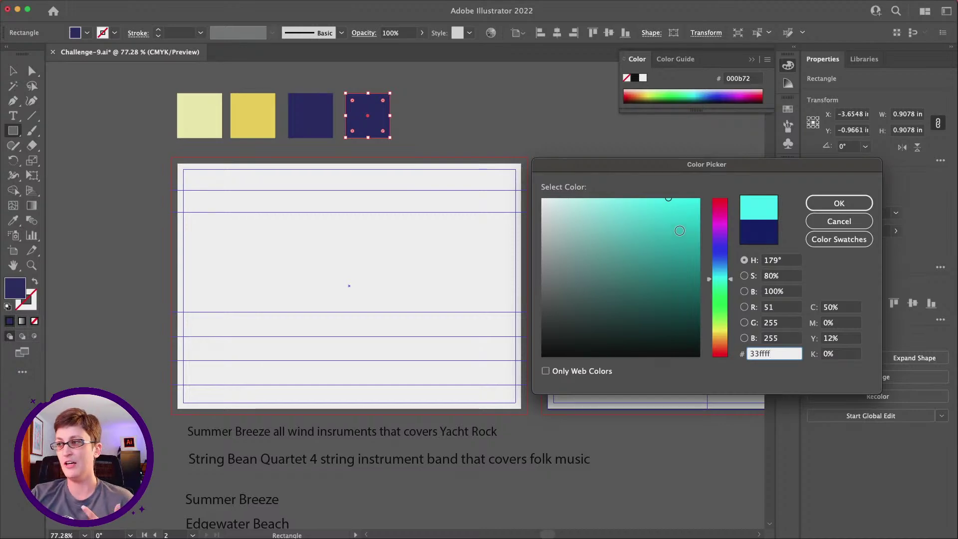
{"action": "left_click_drag", "start_coordinate": [686, 219], "coordinate": [679, 214]}
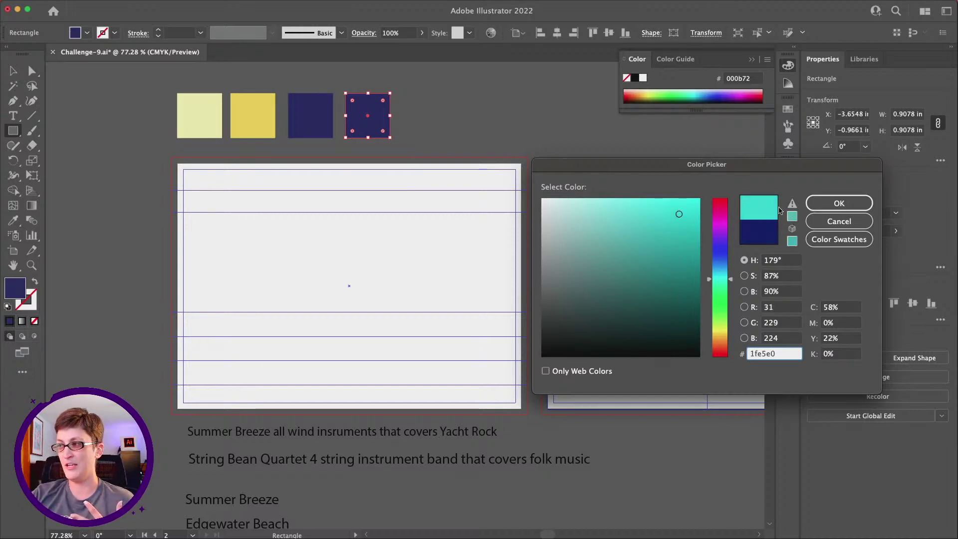
{"action": "left_click", "coordinate": [792, 215]}
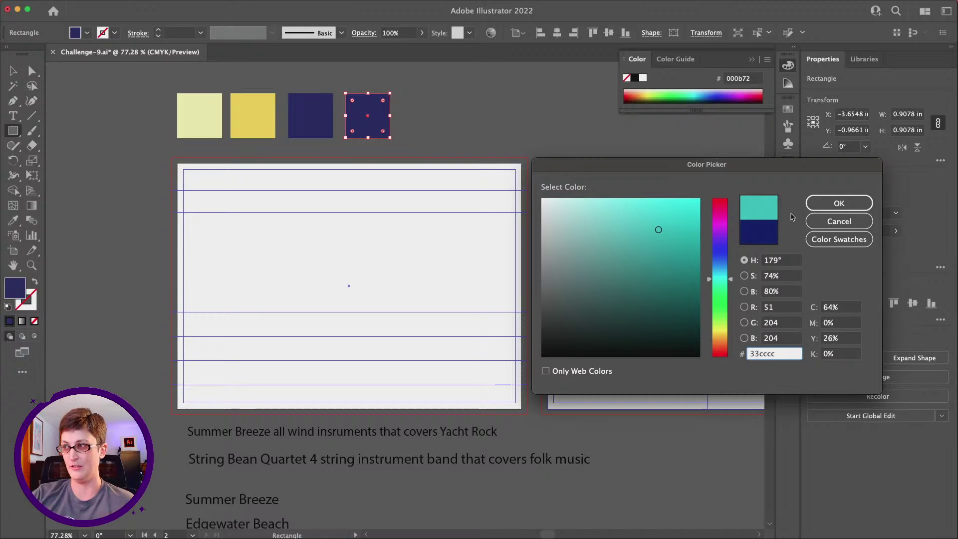
{"action": "left_click", "coordinate": [820, 206]}
{"action": "left_click", "coordinate": [13, 71]}
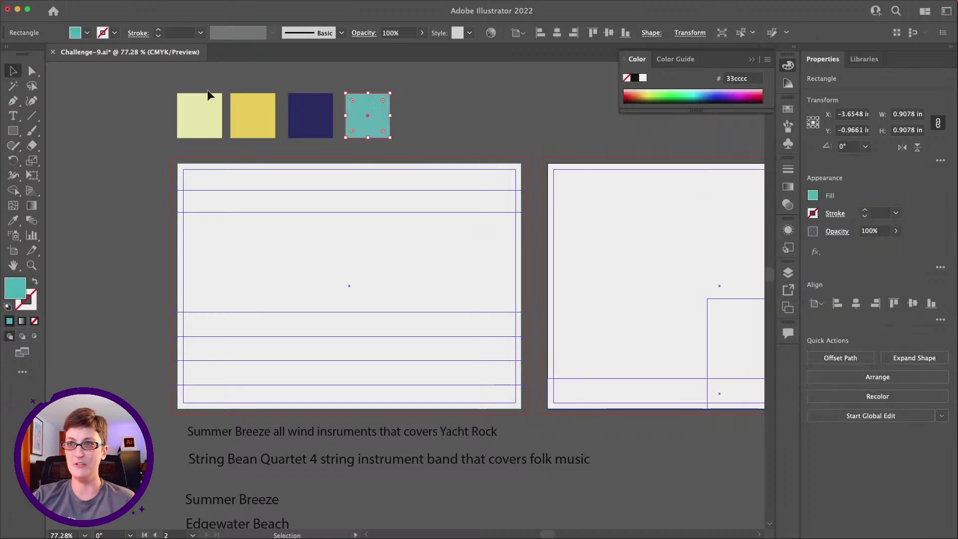
{"action": "left_click", "coordinate": [406, 123]}
Switch to the Adobe Fonts site in the browser and open the listing of all fonts in an enlarged window
{"action": "scroll", "coordinate": [406, 123], "scroll_direction": "down", "scroll_amount": 3}
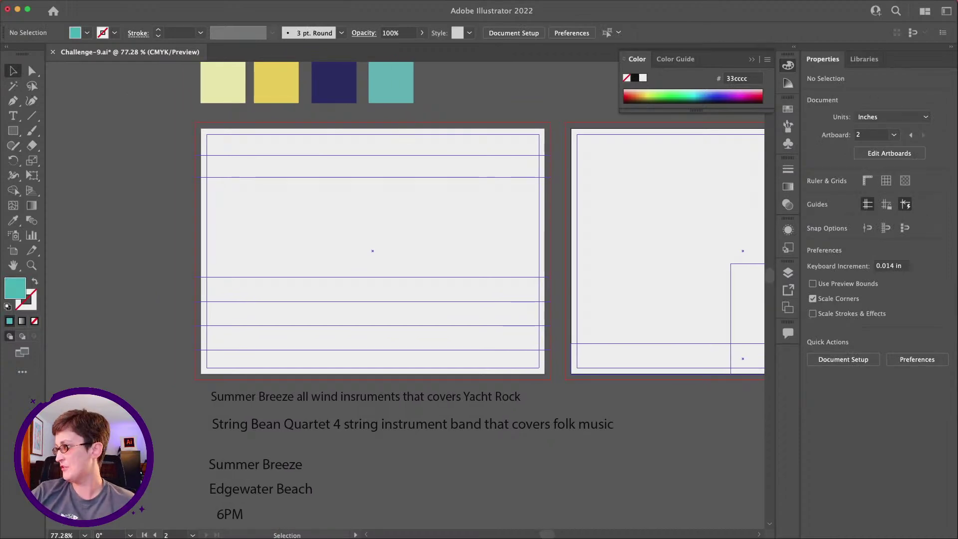
{"action": "left_click_drag", "start_coordinate": [956, 150], "coordinate": [493, 102]}
{"action": "scroll", "coordinate": [460, 424], "scroll_direction": "down", "scroll_amount": 8}
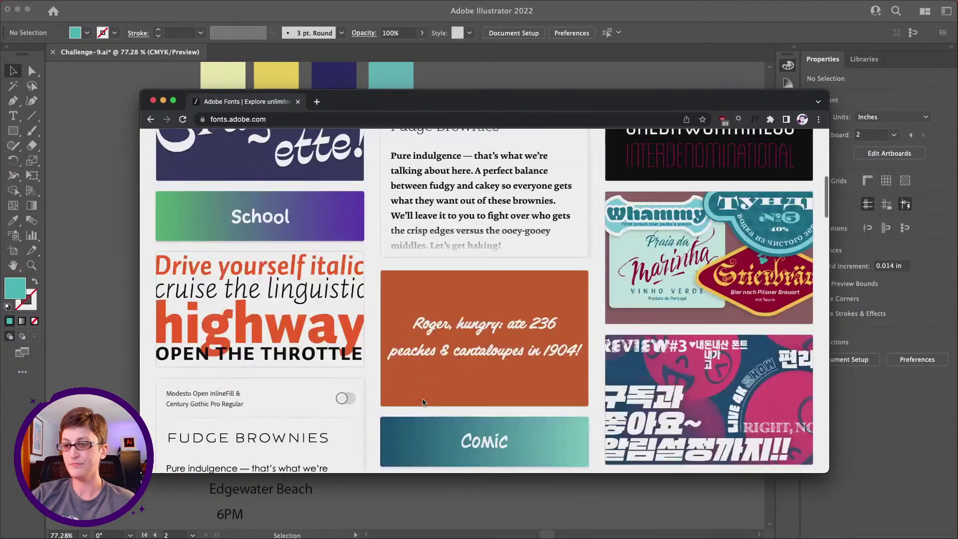
{"action": "scroll", "coordinate": [460, 424], "scroll_direction": "up", "scroll_amount": 8}
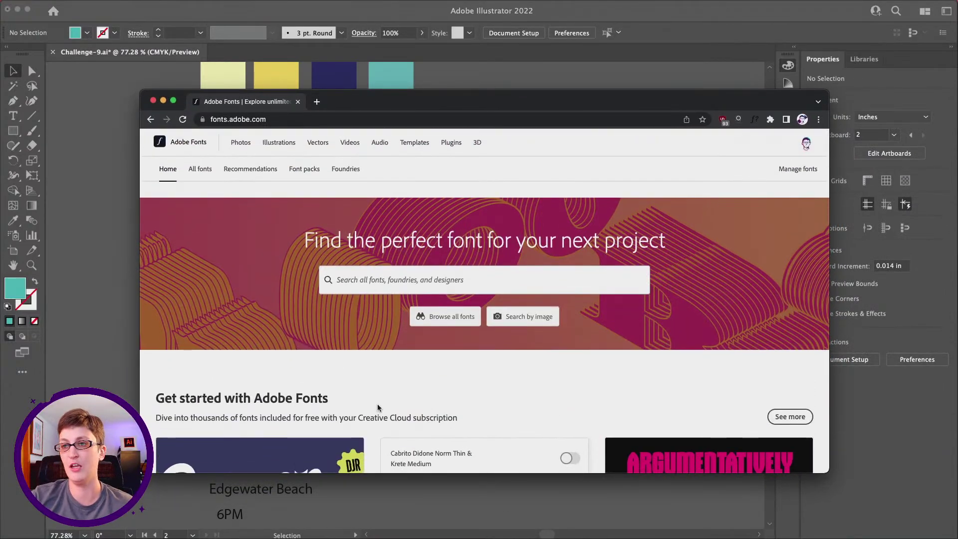
{"action": "left_click", "coordinate": [203, 171]}
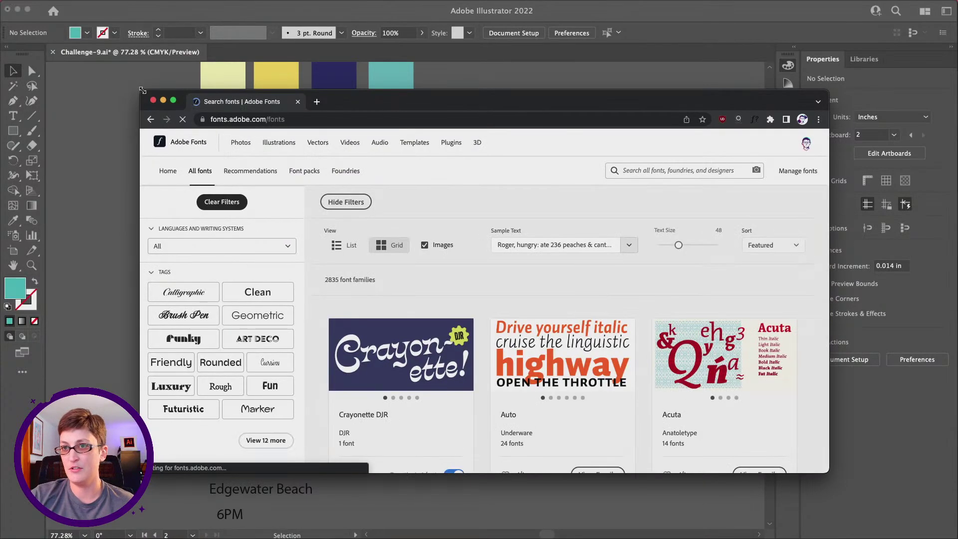
{"action": "left_click_drag", "start_coordinate": [139, 88], "coordinate": [132, 68]}
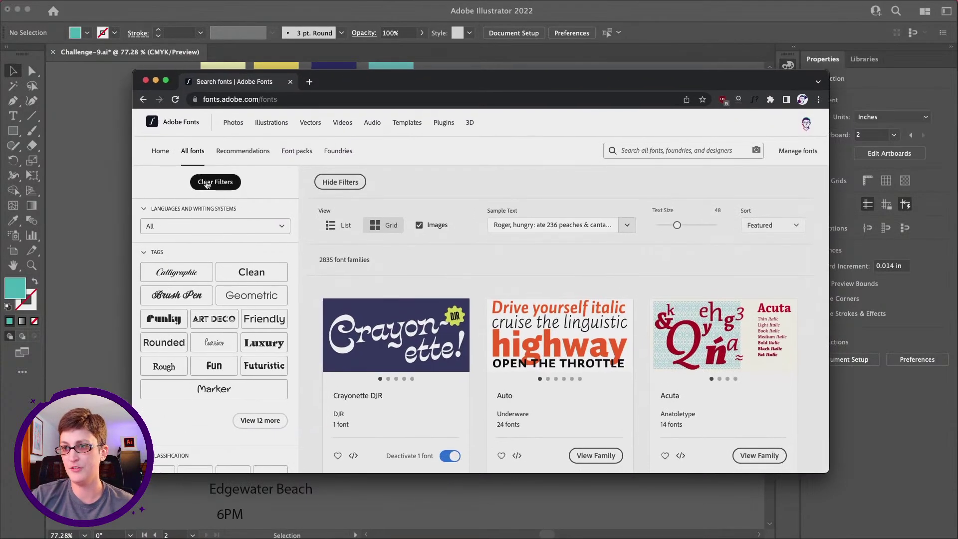
{"action": "scroll", "coordinate": [207, 185], "scroll_direction": "down", "scroll_amount": 2}
{"action": "scroll", "coordinate": [206, 185], "scroll_direction": "up", "scroll_amount": 2}
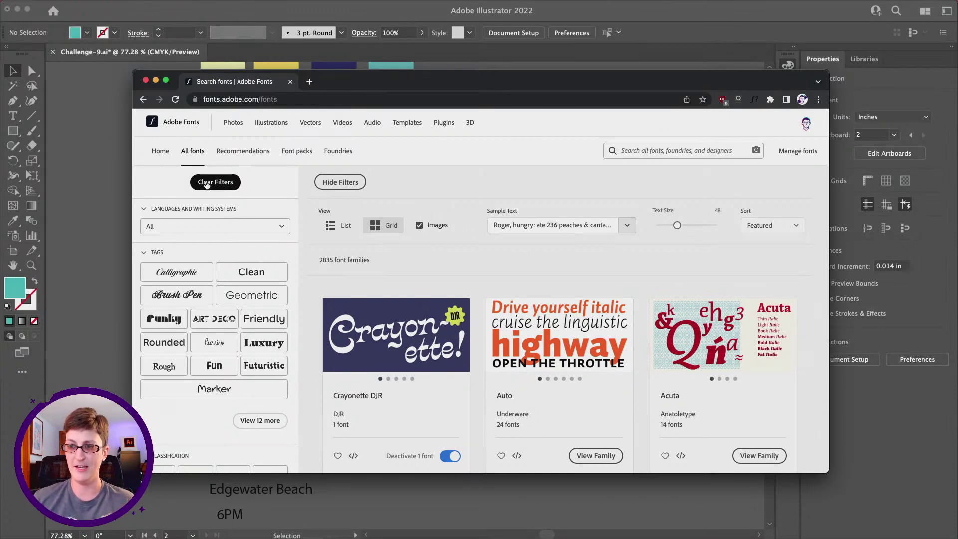
Filter the font listing to caps-only typefaces with heavy weight
{"action": "scroll", "coordinate": [270, 300], "scroll_direction": "down", "scroll_amount": 5}
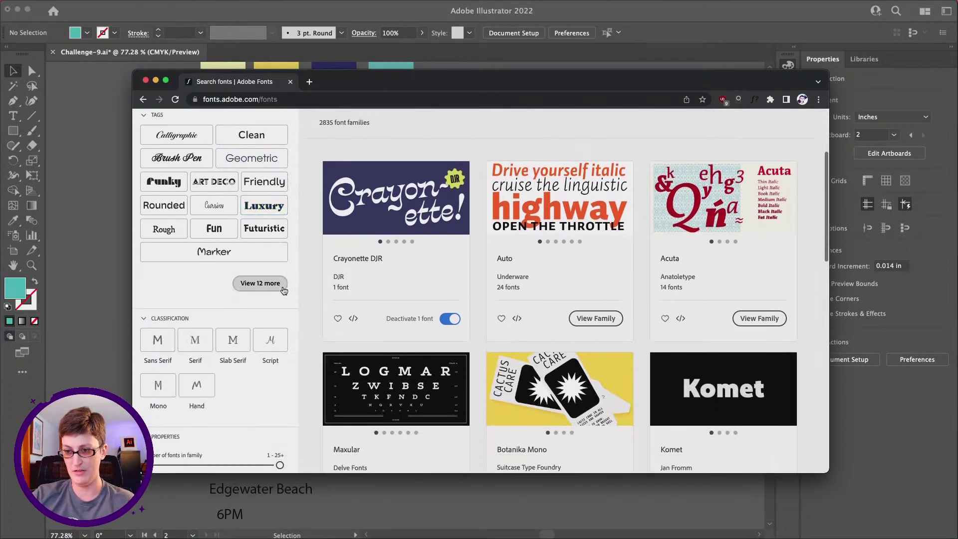
{"action": "scroll", "coordinate": [284, 291], "scroll_direction": "down", "scroll_amount": 3}
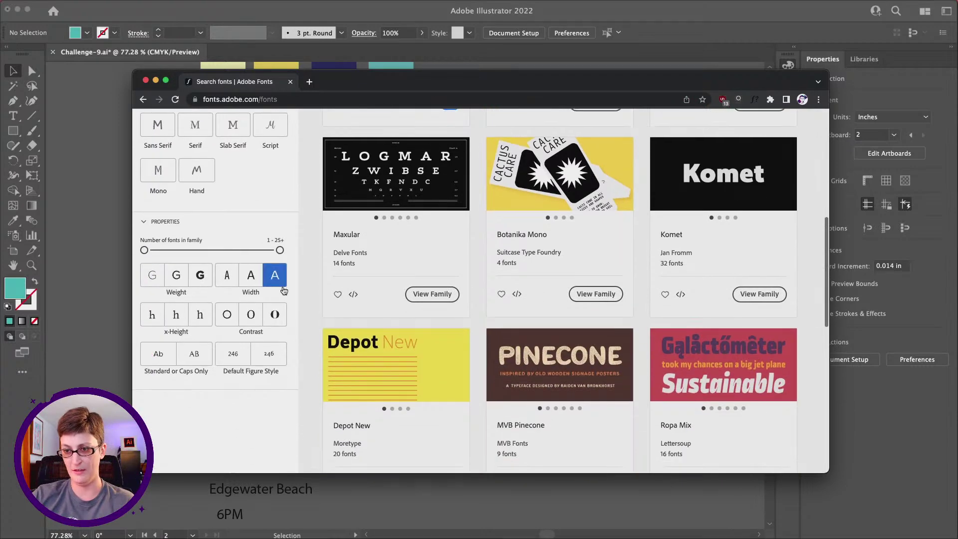
{"action": "left_click", "coordinate": [190, 355]}
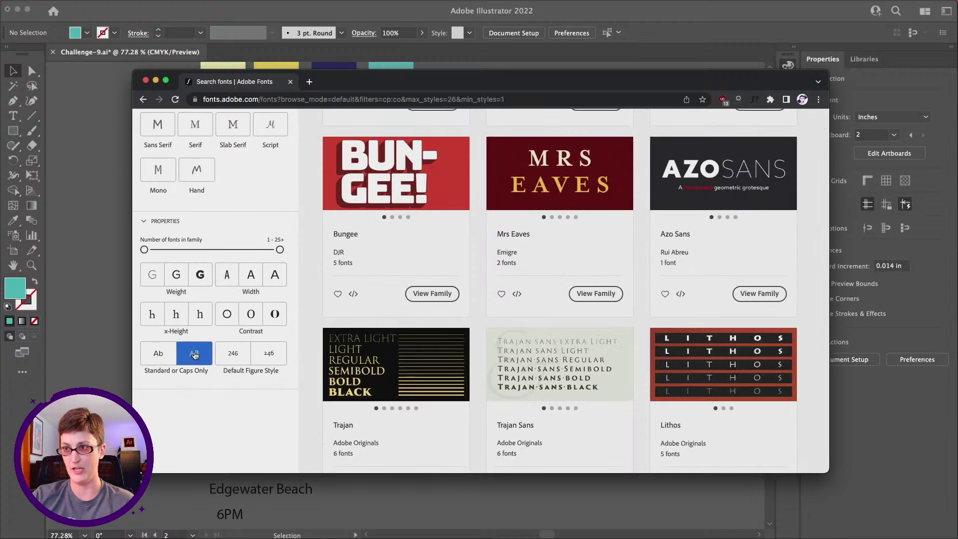
{"action": "scroll", "coordinate": [195, 354], "scroll_direction": "up", "scroll_amount": 1}
{"action": "scroll", "coordinate": [195, 355], "scroll_direction": "up", "scroll_amount": 5}
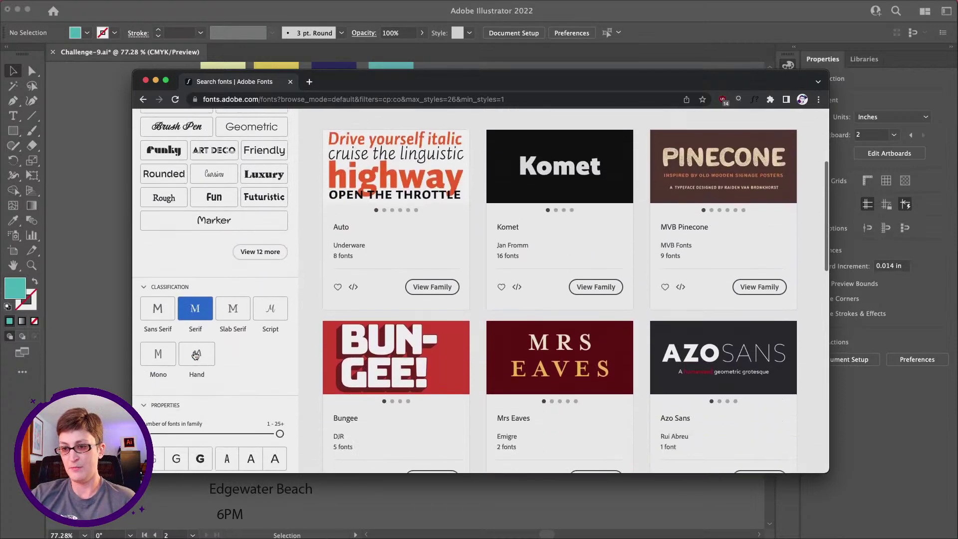
{"action": "scroll", "coordinate": [195, 344], "scroll_direction": "down", "scroll_amount": 3}
{"action": "left_click", "coordinate": [199, 354]}
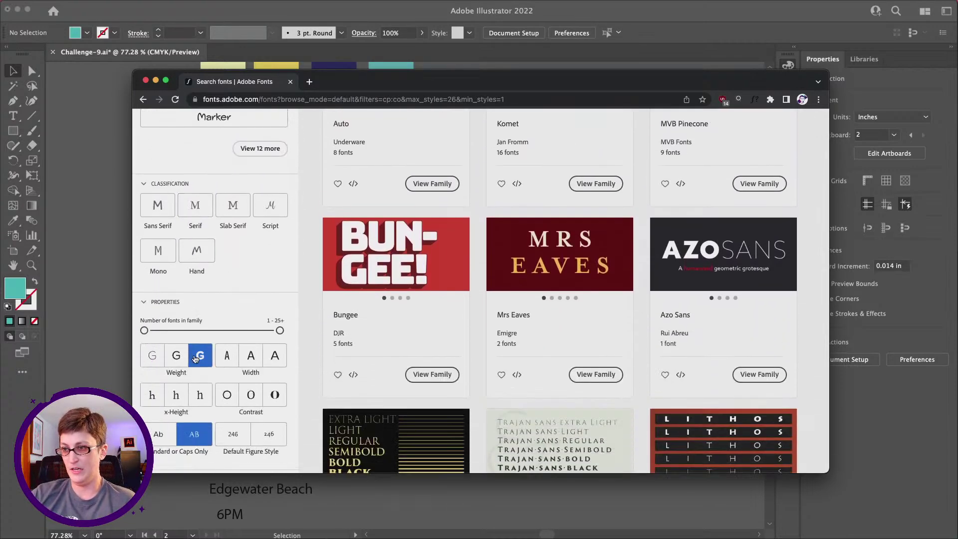
Browse the filtered fonts on to page 2 and open the HWT Artz family
{"action": "scroll", "coordinate": [631, 259], "scroll_direction": "up", "scroll_amount": 5}
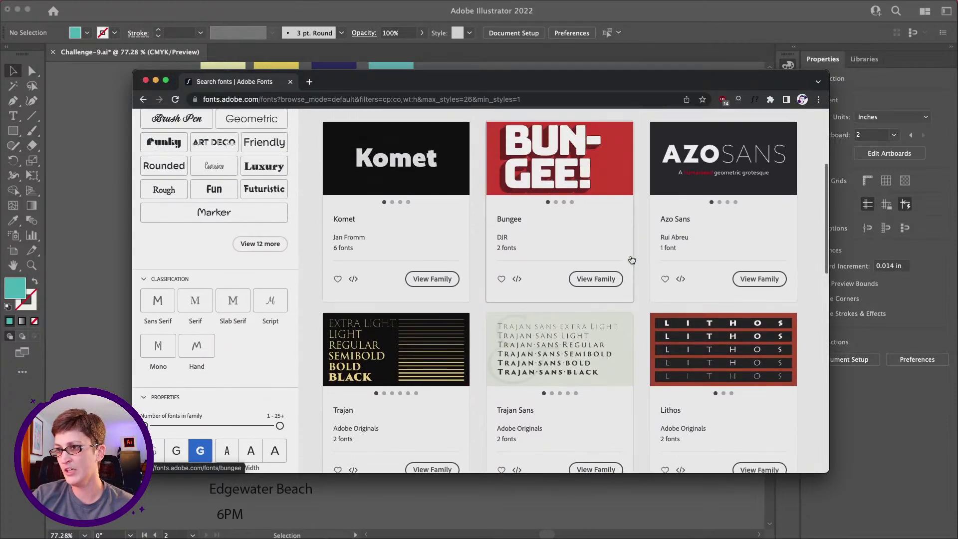
{"action": "scroll", "coordinate": [631, 260], "scroll_direction": "down", "scroll_amount": 4}
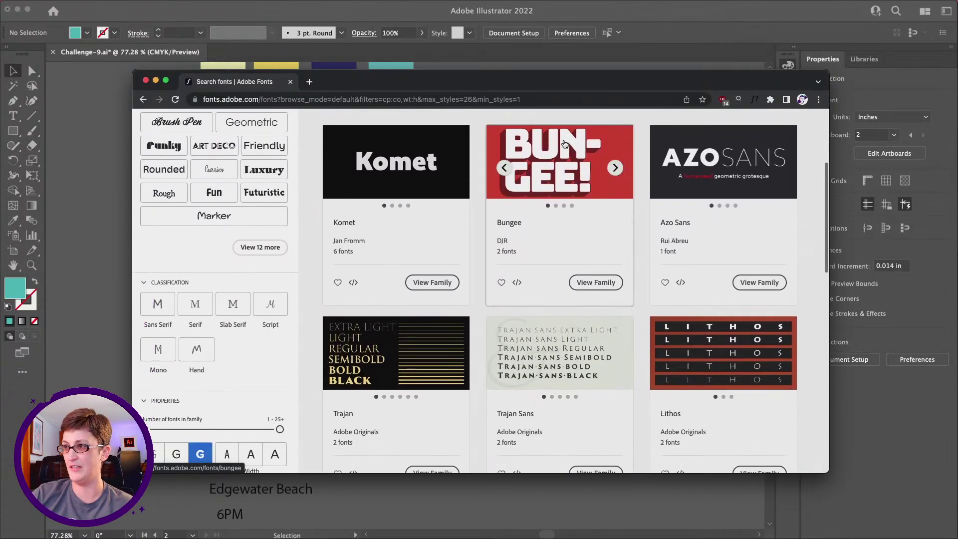
{"action": "scroll", "coordinate": [568, 210], "scroll_direction": "down", "scroll_amount": 5}
{"action": "scroll", "coordinate": [567, 158], "scroll_direction": "down", "scroll_amount": 8}
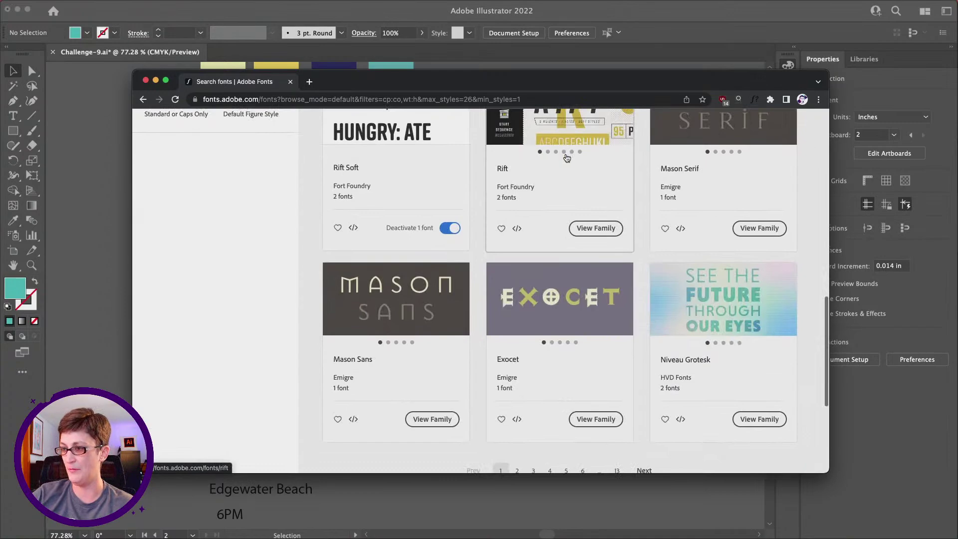
{"action": "scroll", "coordinate": [538, 299], "scroll_direction": "down", "scroll_amount": 4}
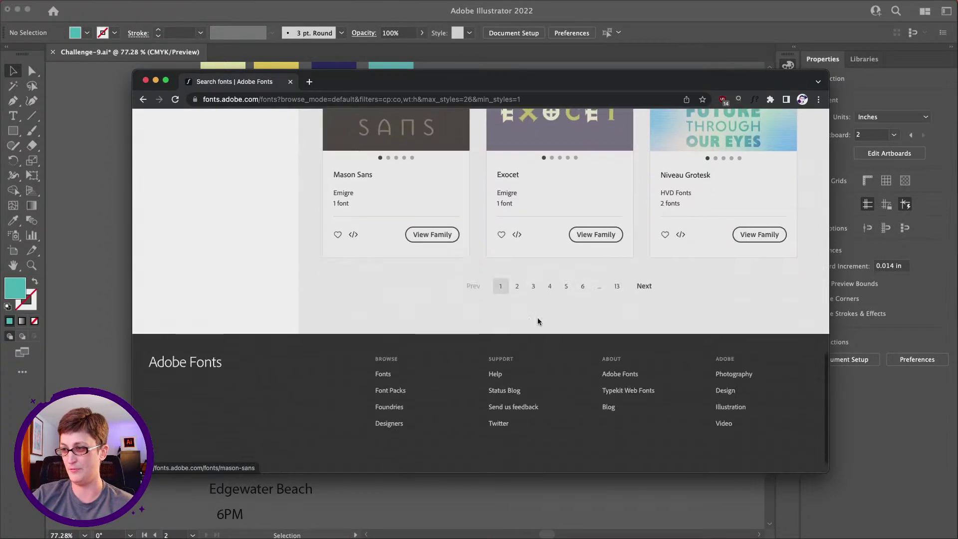
{"action": "left_click", "coordinate": [517, 287]}
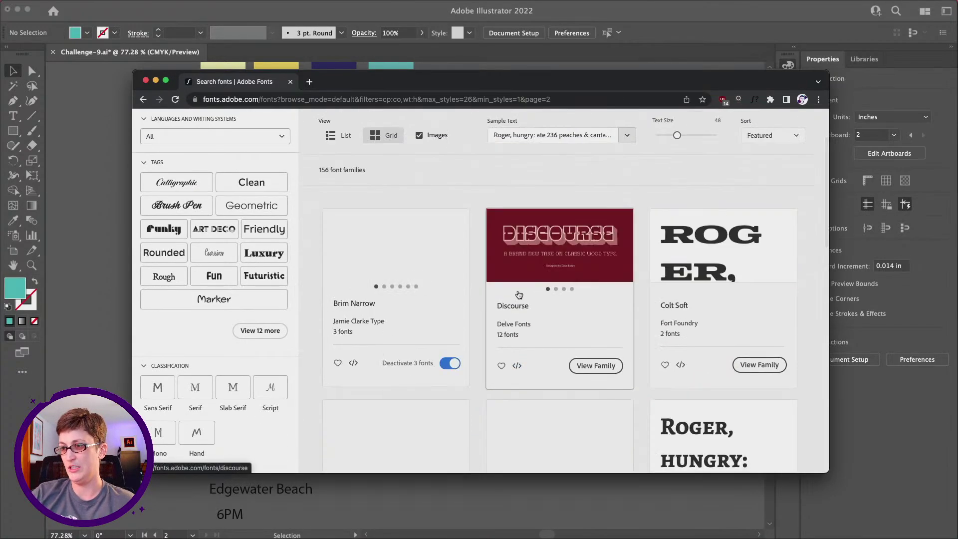
{"action": "scroll", "coordinate": [529, 332], "scroll_direction": "down", "scroll_amount": 3}
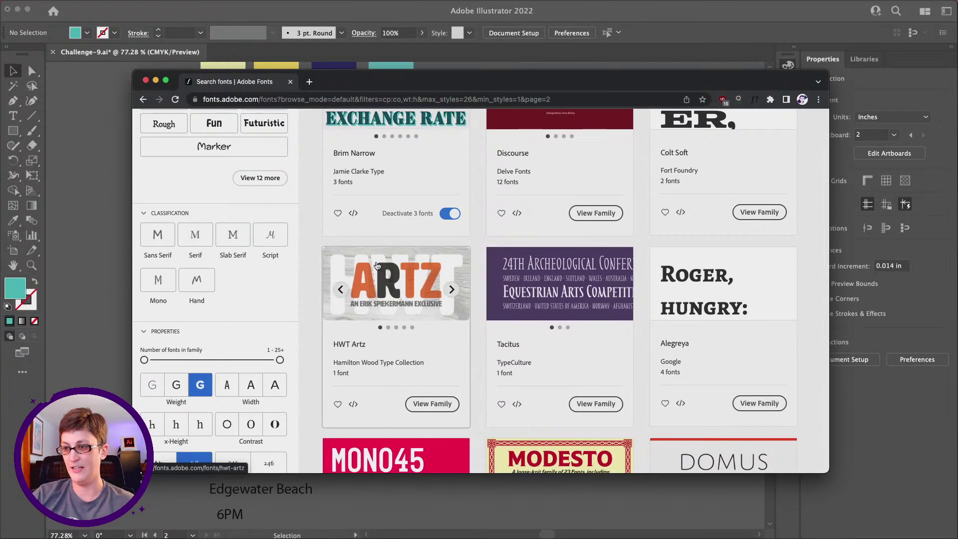
{"action": "left_click", "coordinate": [360, 342]}
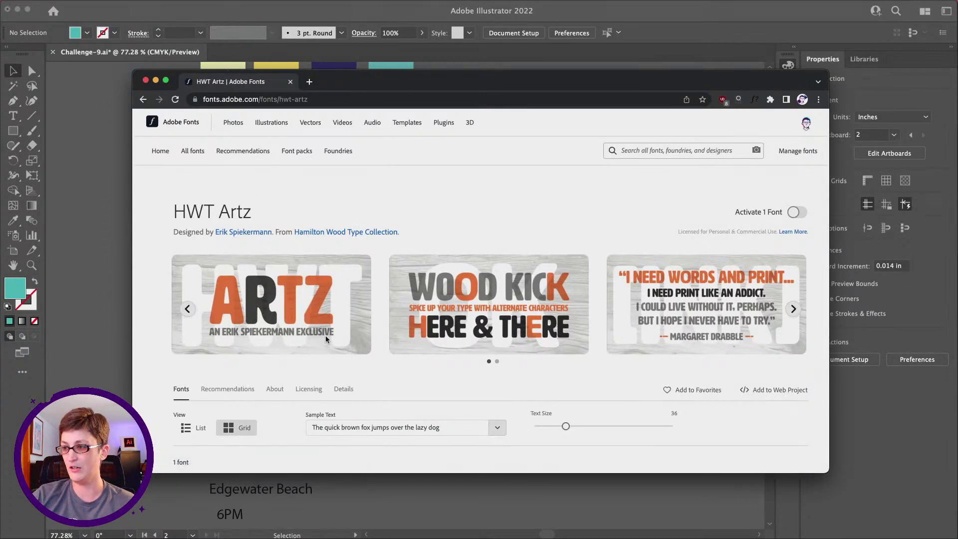
Look through the HWT Artz page and activate its recommended pairing of HWT Artz Regular and Vista Sans OTCE Book
{"action": "scroll", "coordinate": [325, 336], "scroll_direction": "down", "scroll_amount": 2}
{"action": "scroll", "coordinate": [326, 336], "scroll_direction": "up", "scroll_amount": 2}
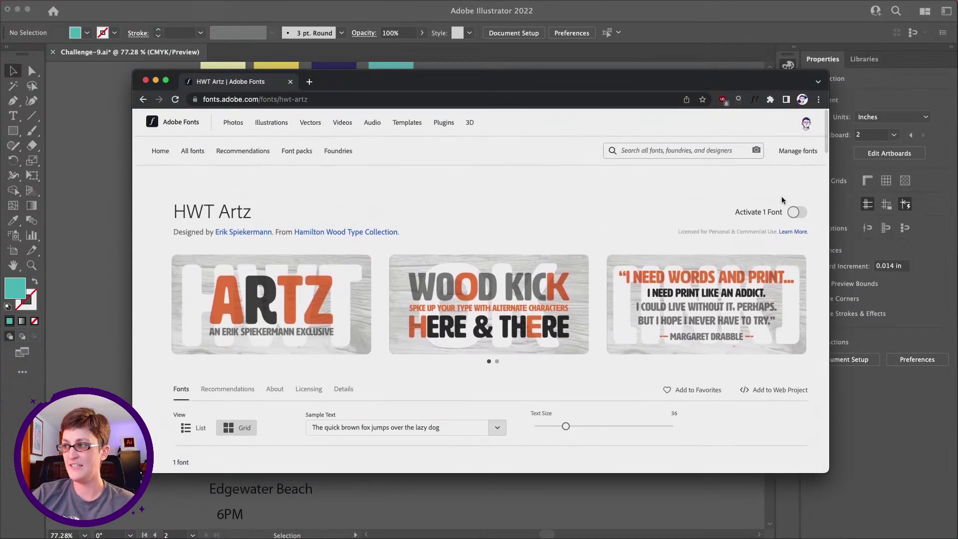
{"action": "scroll", "coordinate": [472, 302], "scroll_direction": "down", "scroll_amount": 15}
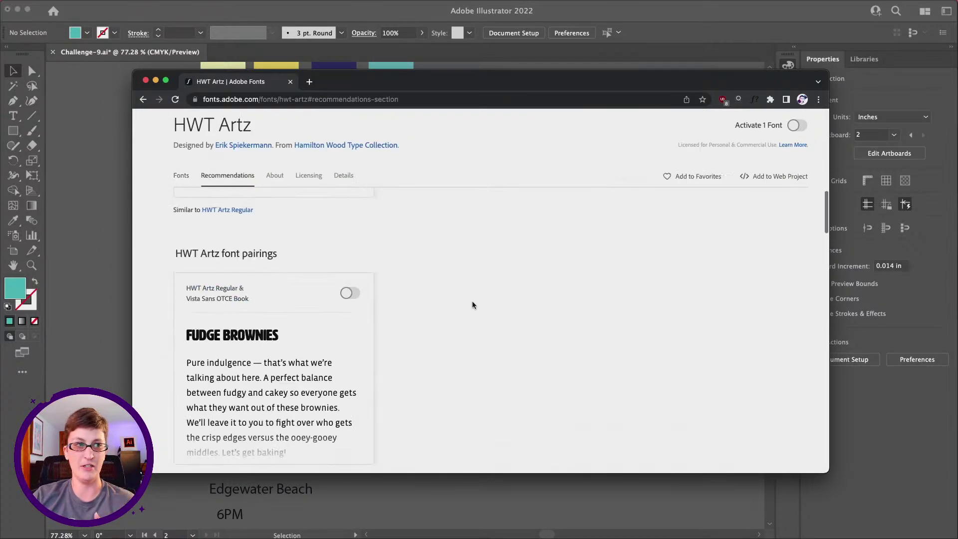
{"action": "scroll", "coordinate": [472, 303], "scroll_direction": "up", "scroll_amount": 10}
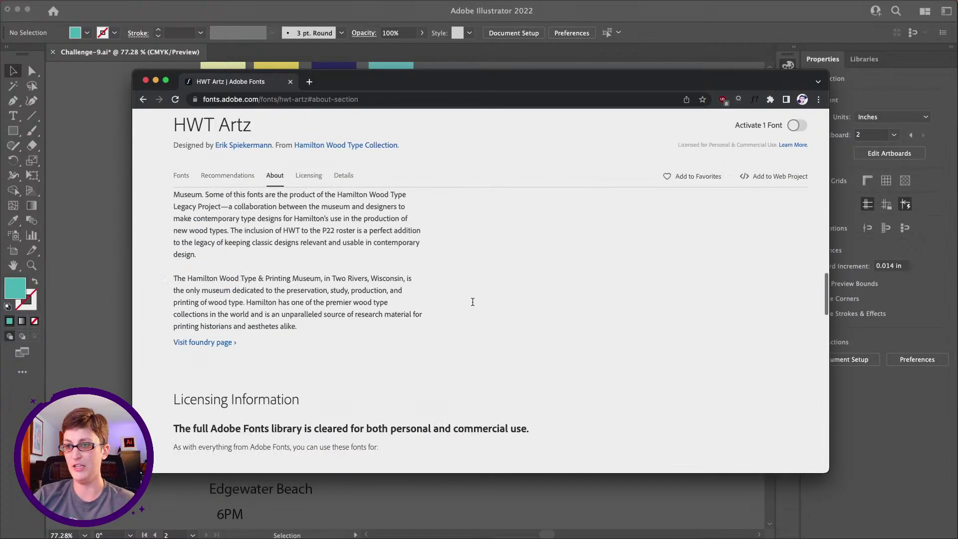
{"action": "scroll", "coordinate": [472, 301], "scroll_direction": "down", "scroll_amount": 1}
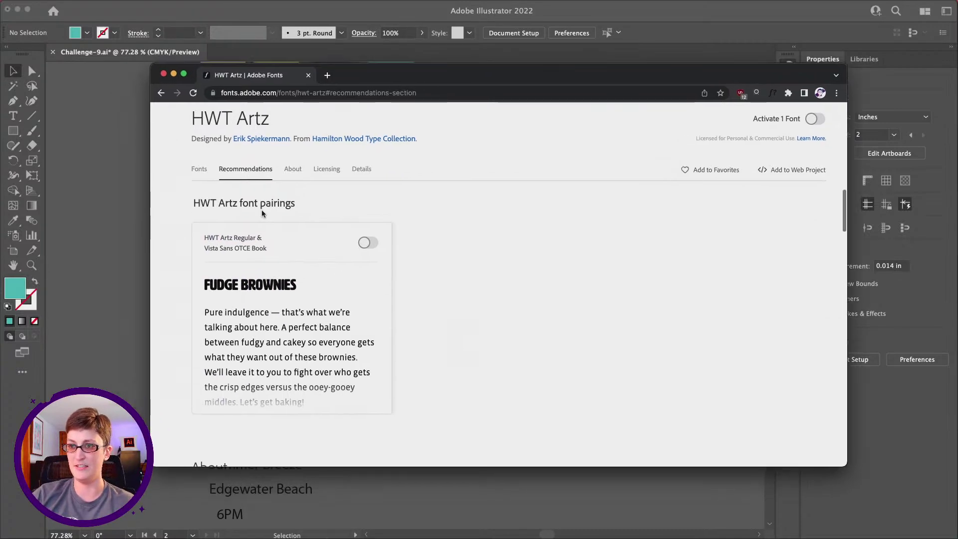
{"action": "mouse_move", "coordinate": [312, 238]}
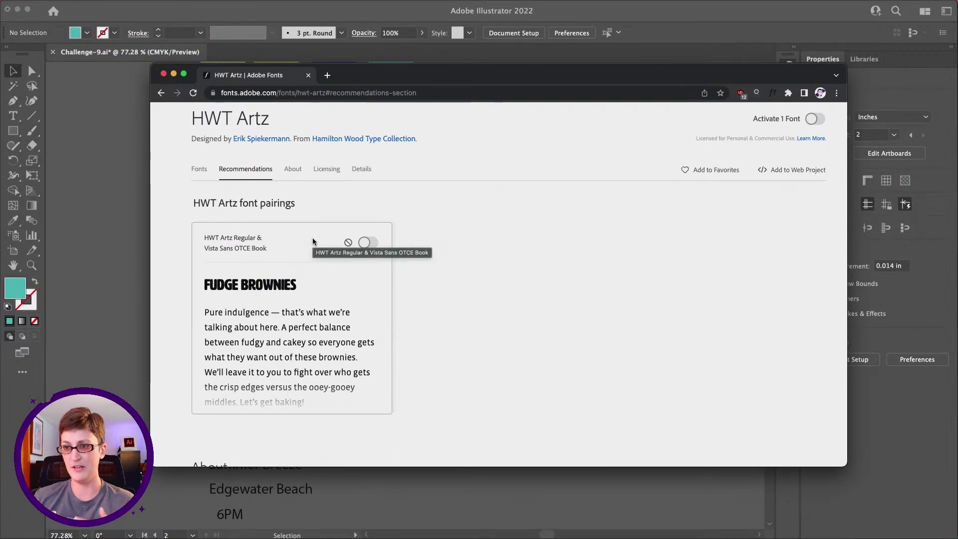
{"action": "left_click", "coordinate": [373, 241]}
{"action": "left_click", "coordinate": [368, 245]}
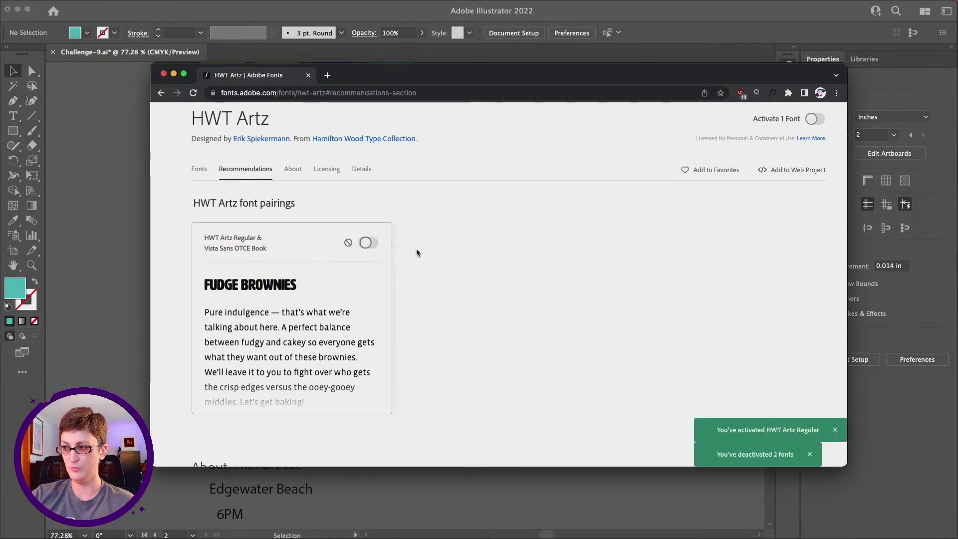
{"action": "left_click", "coordinate": [368, 244]}
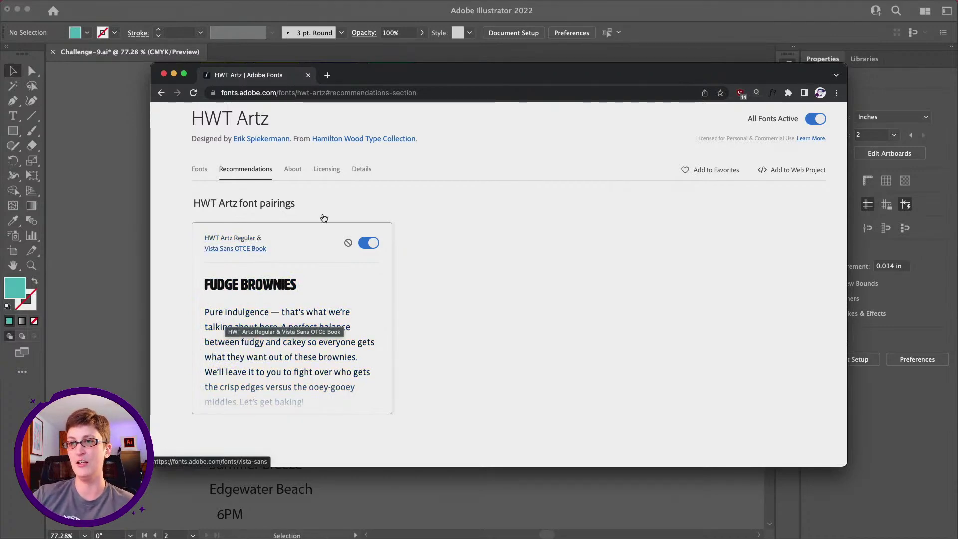
Return to Illustrator and draw a teal rectangle of about 7.29 by 5.25 in covering the front artboard out to its bleed
{"action": "left_click_drag", "start_coordinate": [389, 82], "coordinate": [753, 114]}
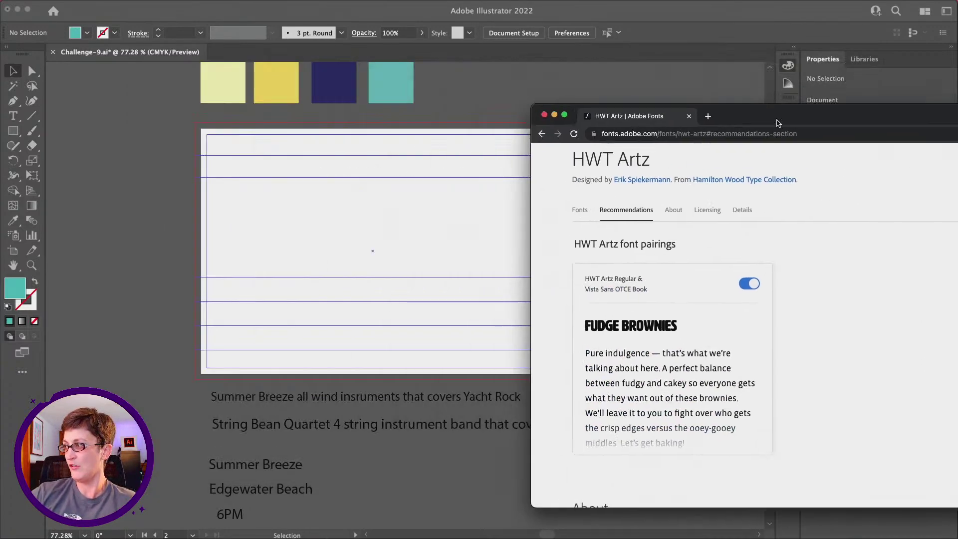
{"action": "key", "text": "super+Tab"}
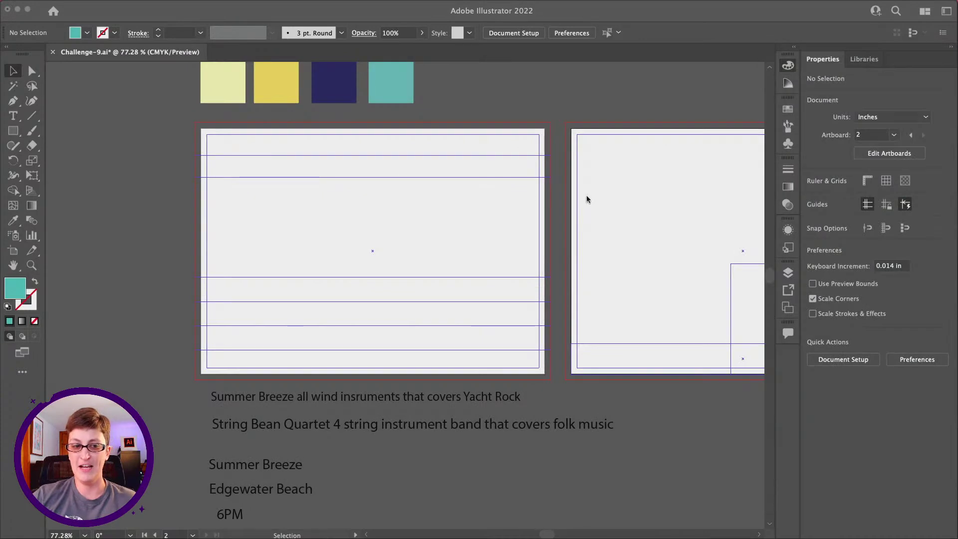
{"action": "scroll", "coordinate": [477, 214], "scroll_direction": "left", "scroll_amount": 2}
{"action": "scroll", "coordinate": [477, 213], "scroll_direction": "down", "scroll_amount": 1}
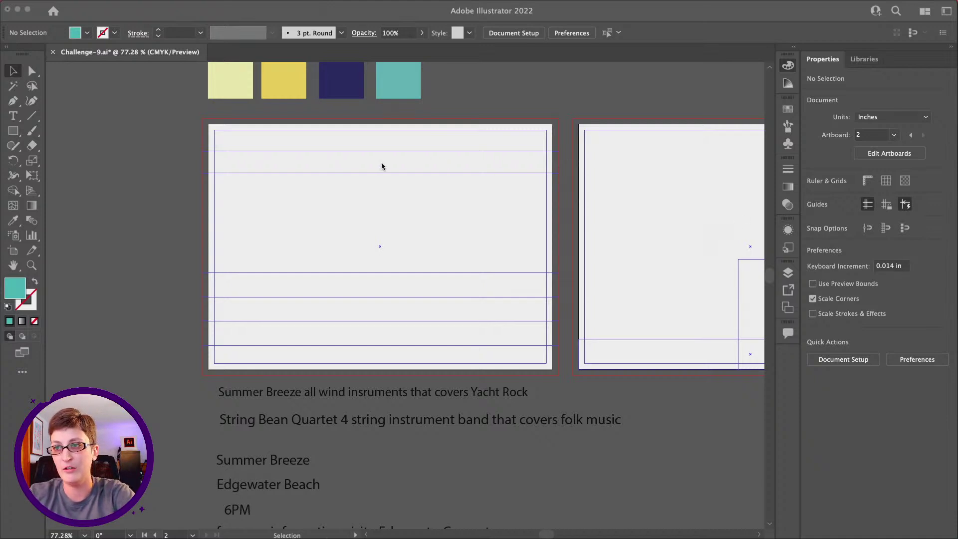
{"action": "scroll", "coordinate": [202, 161], "scroll_direction": "right", "scroll_amount": 3}
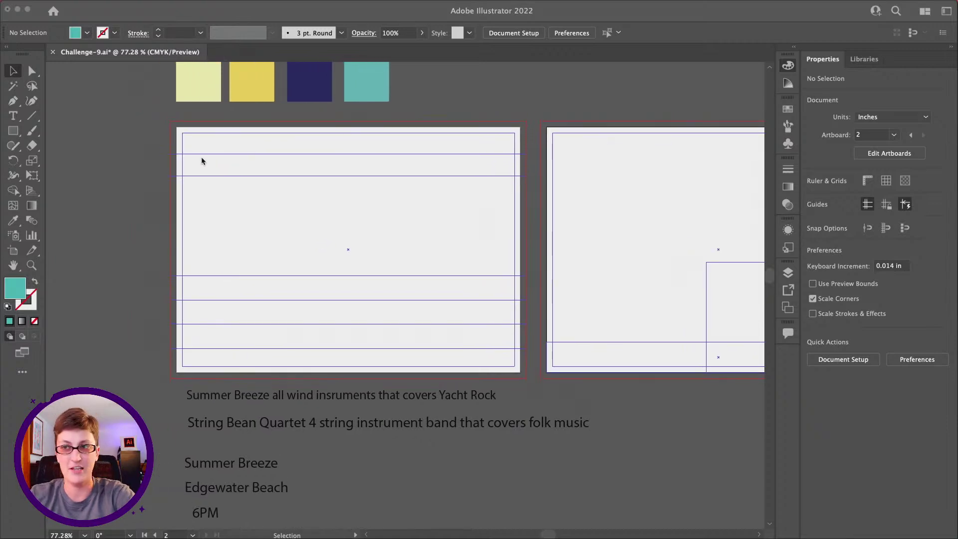
{"action": "scroll", "coordinate": [199, 160], "scroll_direction": "up", "scroll_amount": 1}
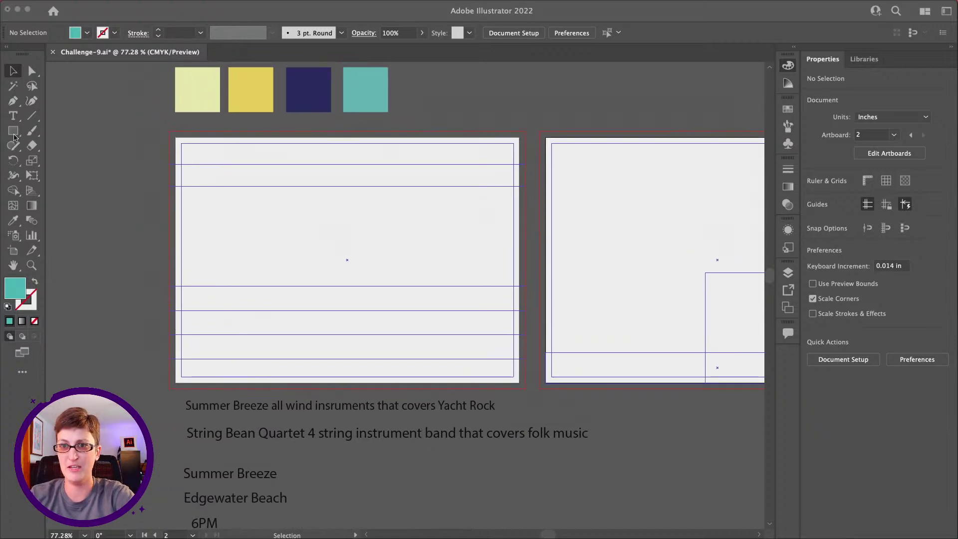
{"action": "left_click", "coordinate": [73, 139]}
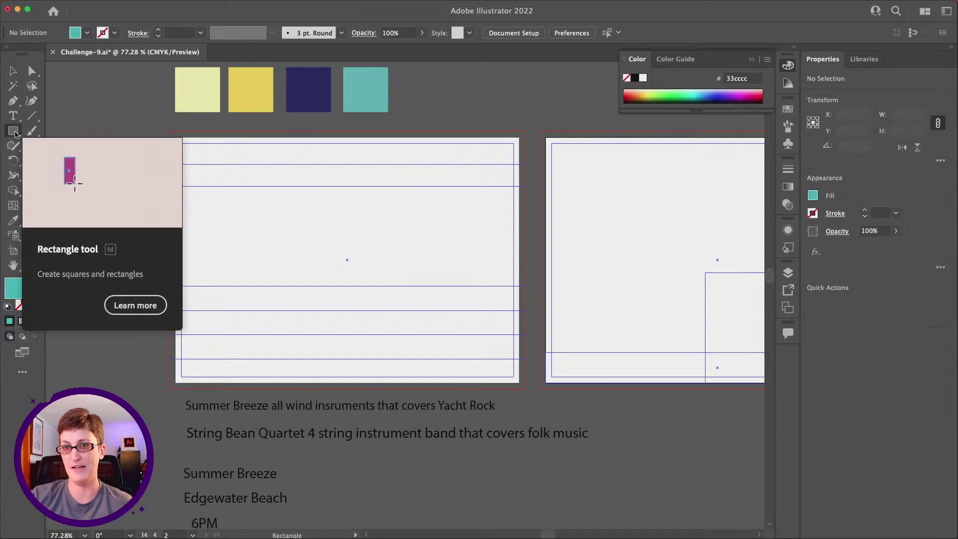
{"action": "left_click", "coordinate": [14, 131]}
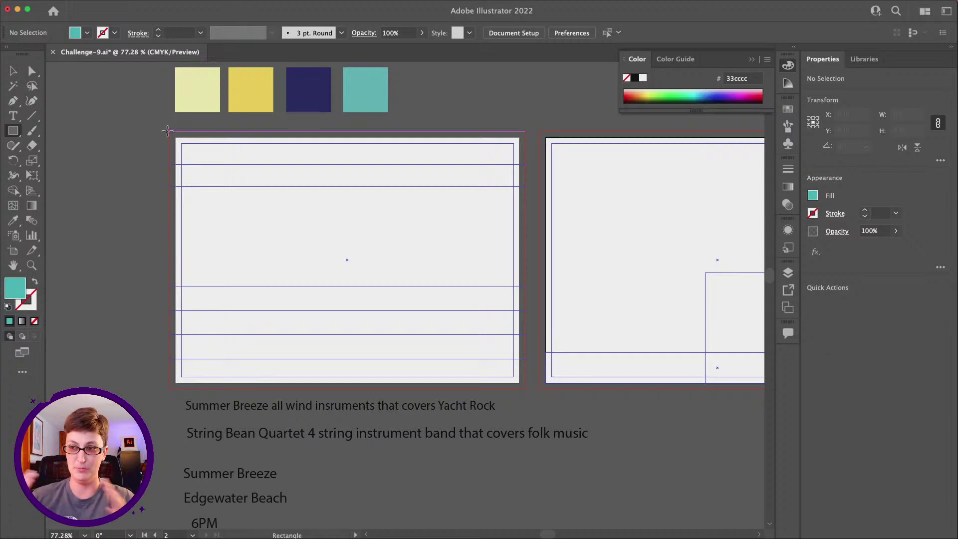
{"action": "mouse_move", "coordinate": [167, 131]}
{"action": "left_mouse_down"}
{"action": "mouse_move", "coordinate": [218, 182]}
{"action": "mouse_move", "coordinate": [349, 235]}
{"action": "mouse_move", "coordinate": [526, 388]}
{"action": "left_mouse_up"}
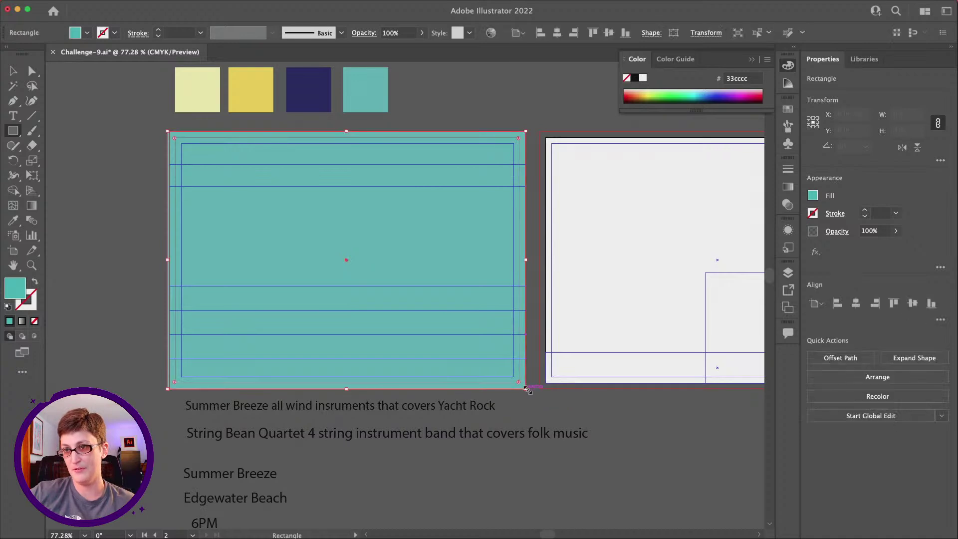
Recolor the front background rectangle with the pale yellow swatch and narrow it to 7.25 in to match the bleed edge
{"action": "left_click", "coordinate": [13, 220]}
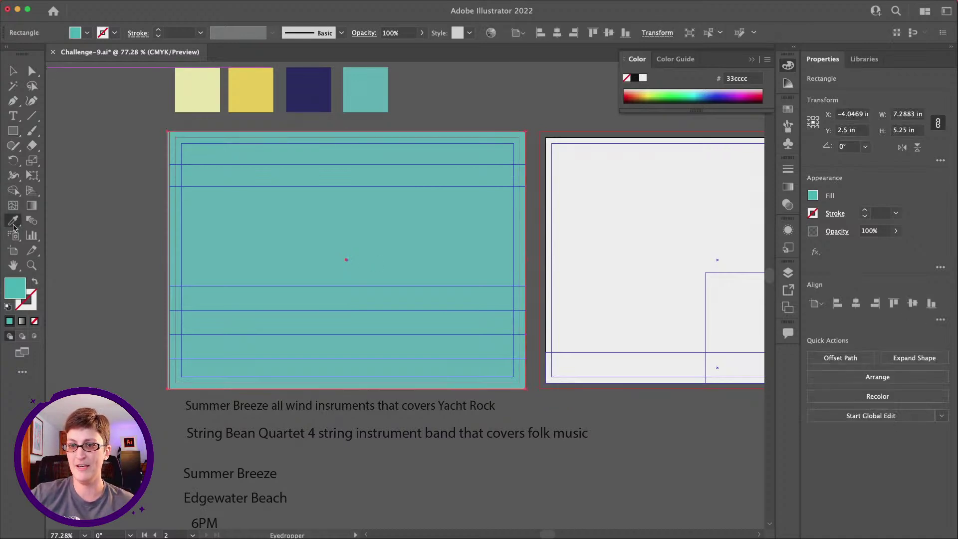
{"action": "scroll", "coordinate": [114, 275], "scroll_direction": "right", "scroll_amount": 1}
{"action": "scroll", "coordinate": [113, 275], "scroll_direction": "up", "scroll_amount": 1}
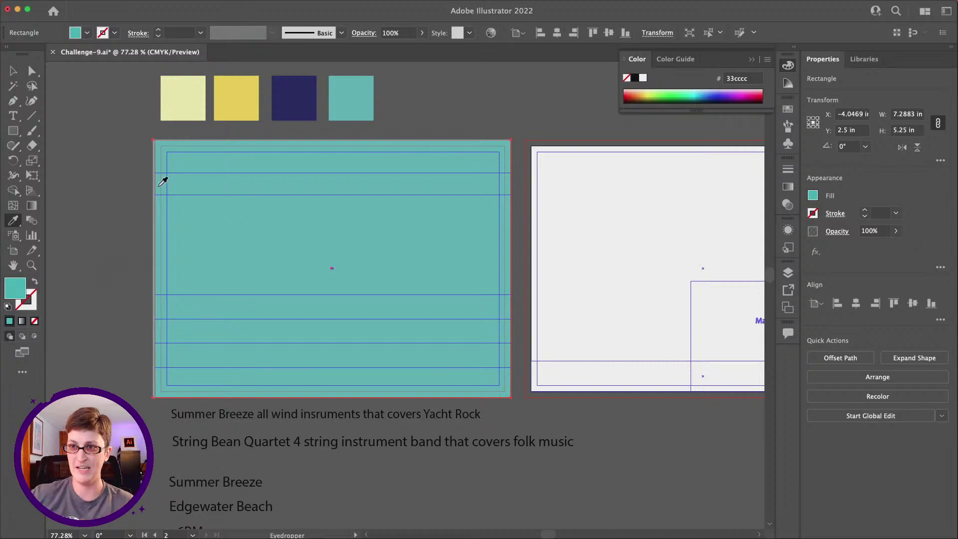
{"action": "left_click", "coordinate": [180, 89]}
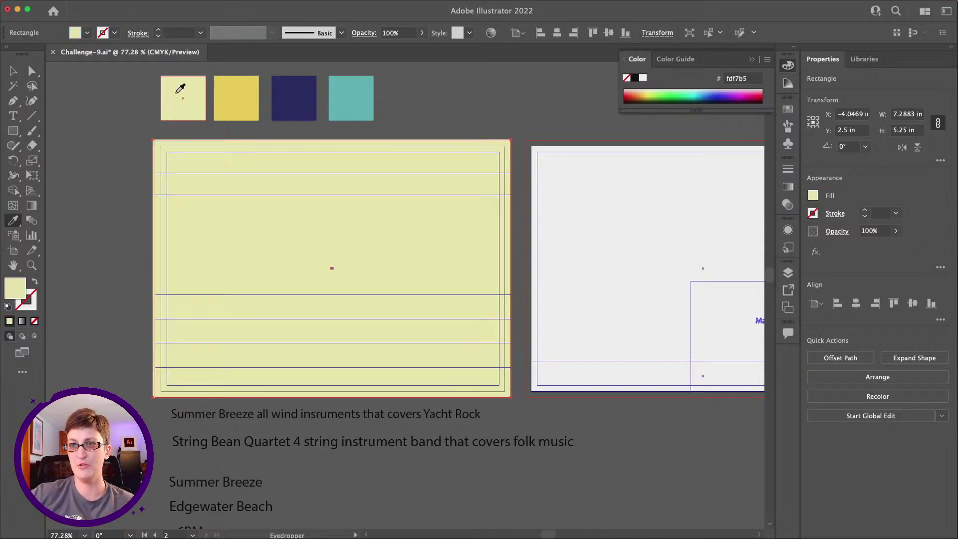
{"action": "left_click", "coordinate": [13, 70]}
{"action": "left_click_drag", "start_coordinate": [153, 268], "coordinate": [156, 268]}
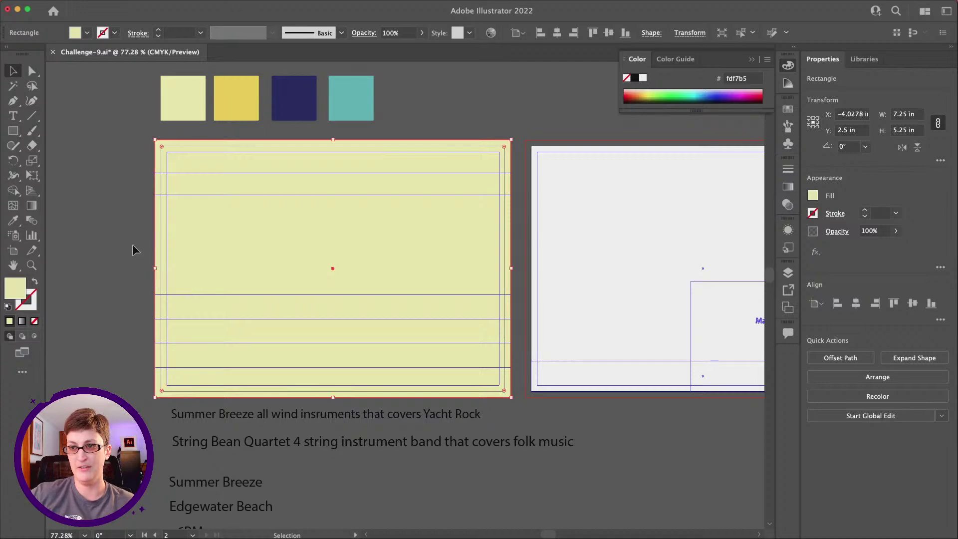
{"action": "left_click", "coordinate": [133, 248]}
Send the pale yellow background rectangle to the back and lock it
{"action": "scroll", "coordinate": [133, 248], "scroll_direction": "down", "scroll_amount": 3}
{"action": "scroll", "coordinate": [133, 248], "scroll_direction": "right", "scroll_amount": 1}
{"action": "scroll", "coordinate": [135, 248], "scroll_direction": "up", "scroll_amount": 1}
{"action": "scroll", "coordinate": [135, 248], "scroll_direction": "left", "scroll_amount": 1}
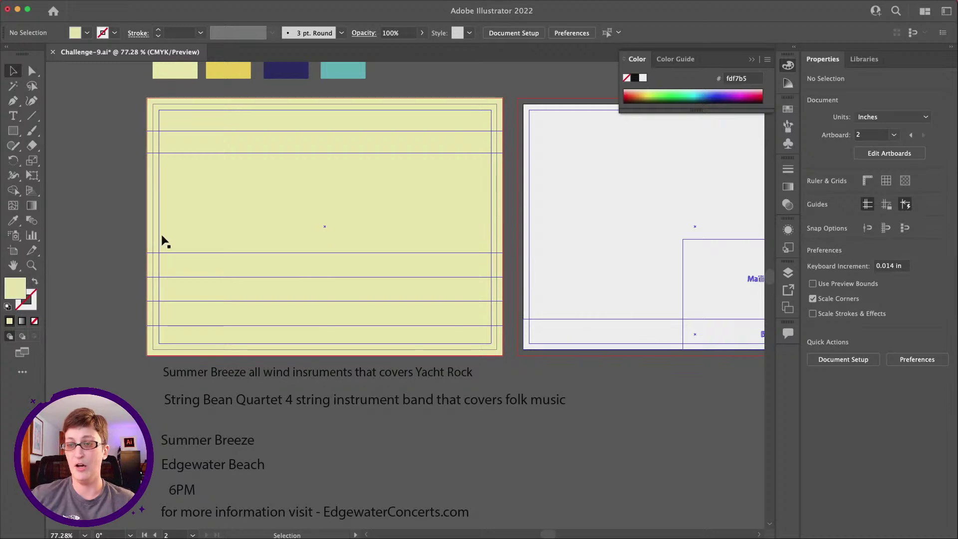
{"action": "left_click", "coordinate": [223, 209]}
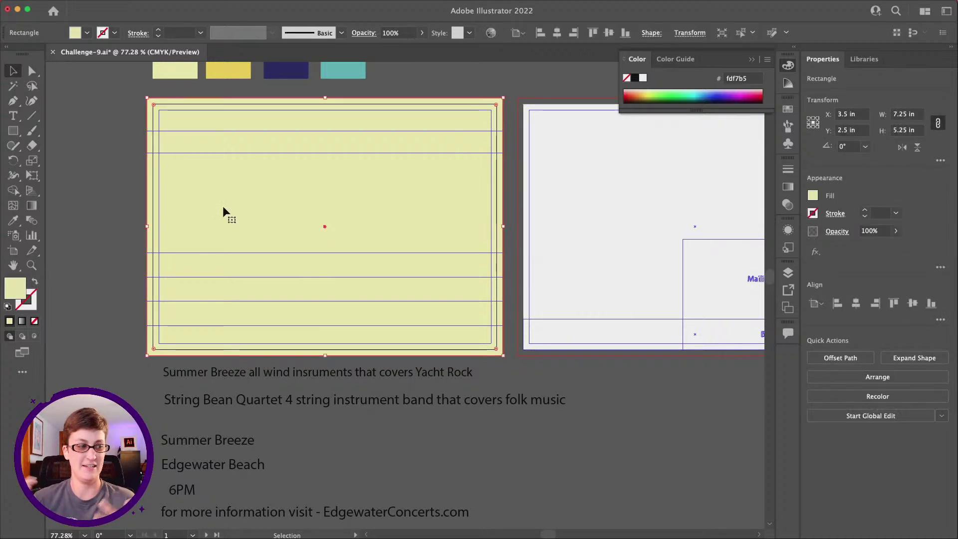
{"action": "mouse_move", "coordinate": [196, 7]}
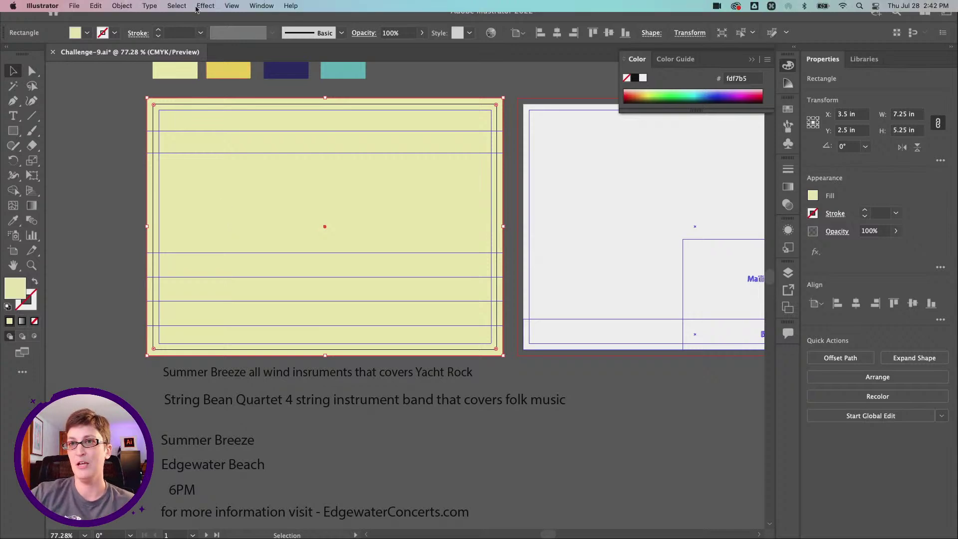
{"action": "left_click", "coordinate": [127, 6]}
{"action": "mouse_move", "coordinate": [129, 31]}
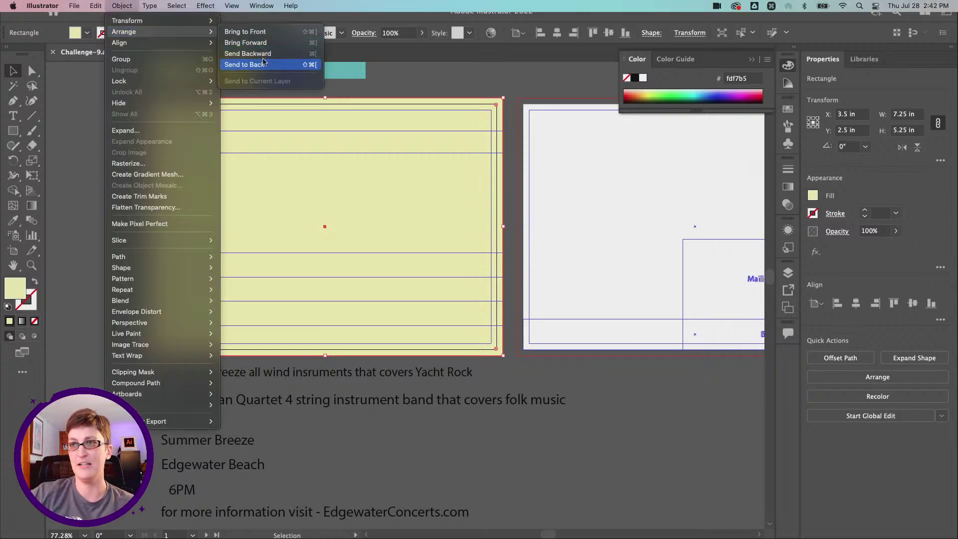
{"action": "left_click", "coordinate": [263, 62]}
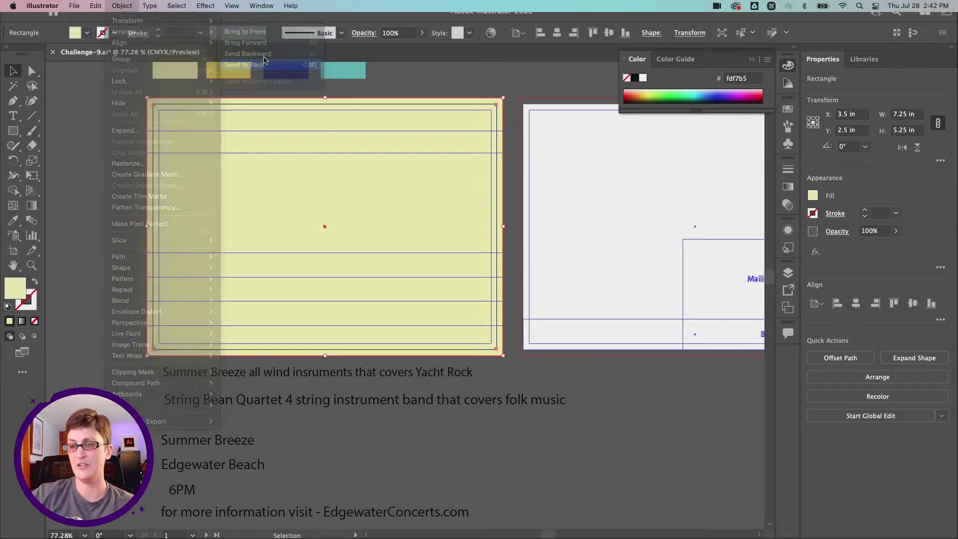
{"action": "left_click", "coordinate": [125, 6]}
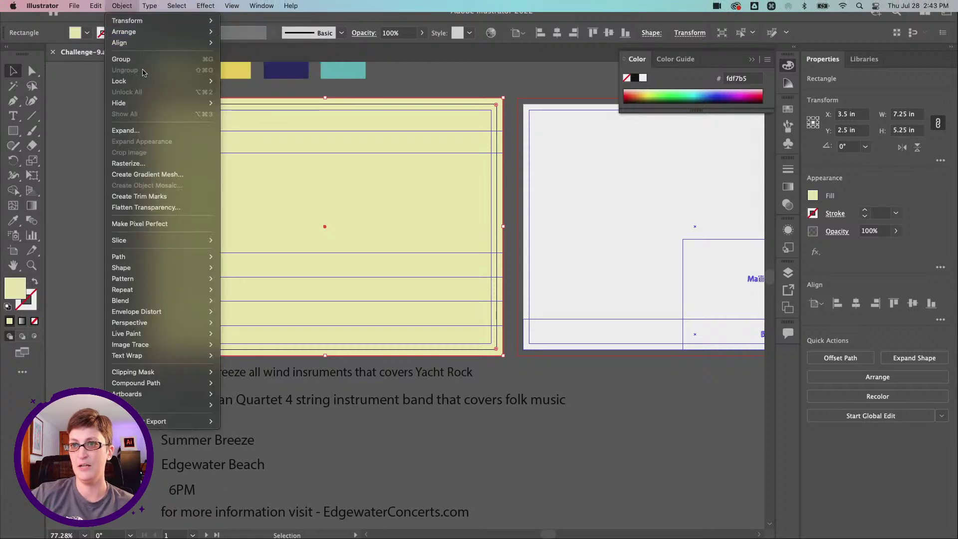
{"action": "mouse_move", "coordinate": [150, 80]}
{"action": "left_click", "coordinate": [262, 81]}
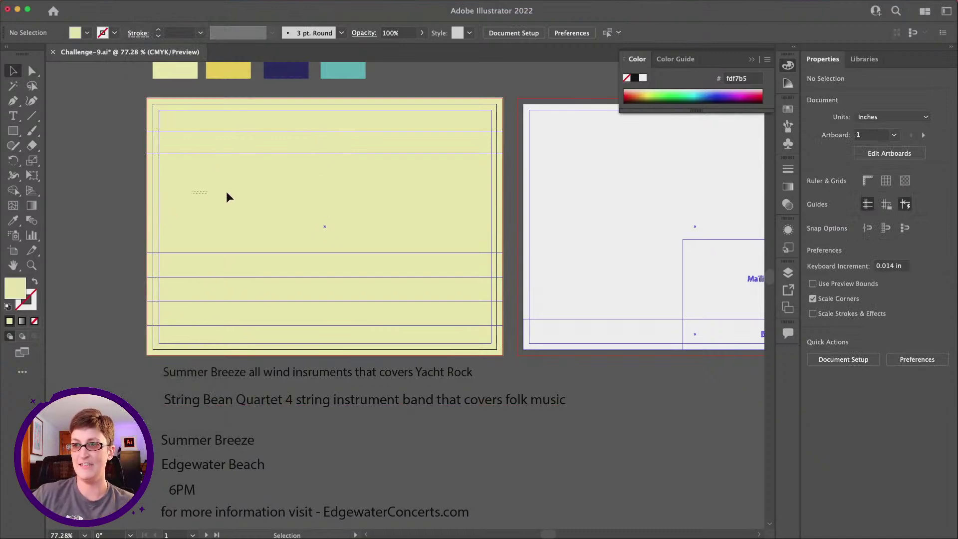
{"action": "mouse_move", "coordinate": [256, 238]}
{"action": "left_mouse_down"}
{"action": "mouse_move", "coordinate": [372, 202]}
{"action": "mouse_move", "coordinate": [224, 136]}
{"action": "left_mouse_up"}
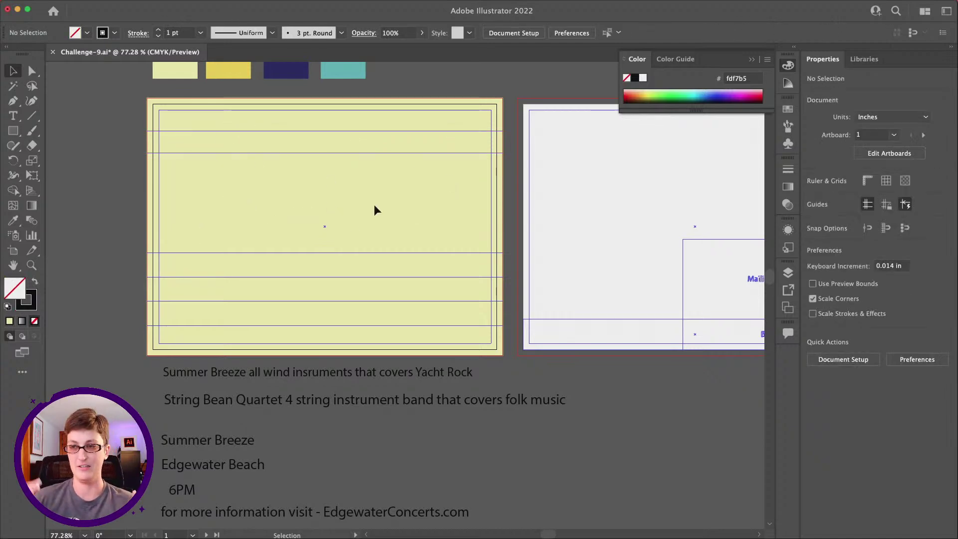
Add two separate point text objects reading "Summer" and "Breeze" on the front artboard, the second lower and offset to the right
{"action": "left_click", "coordinate": [10, 119]}
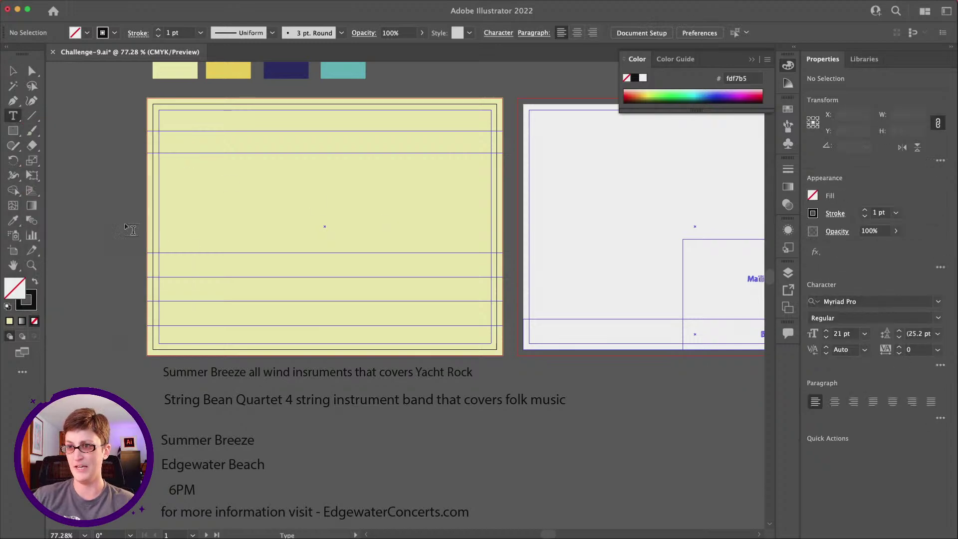
{"action": "left_click", "coordinate": [182, 180]}
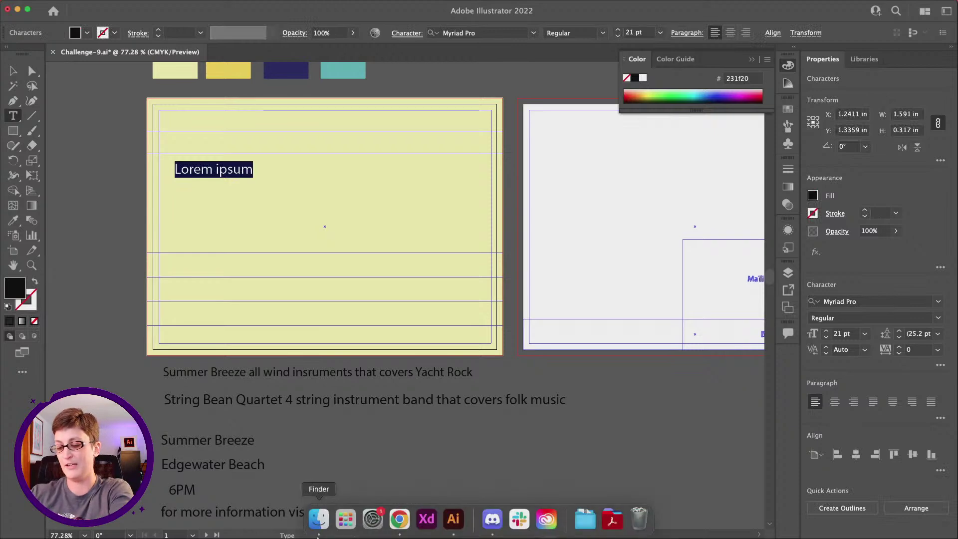
{"action": "type", "text": "Summer"}
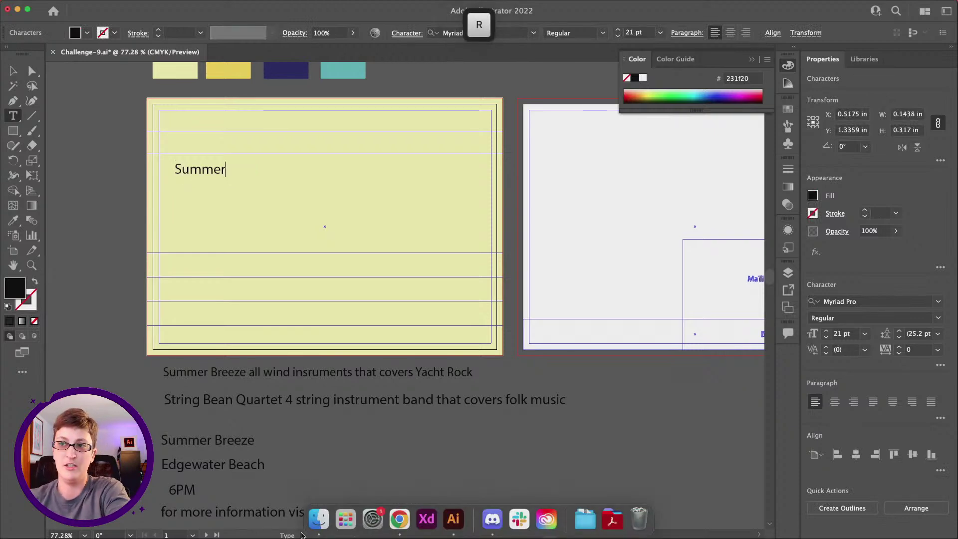
{"action": "key", "text": "Escape"}
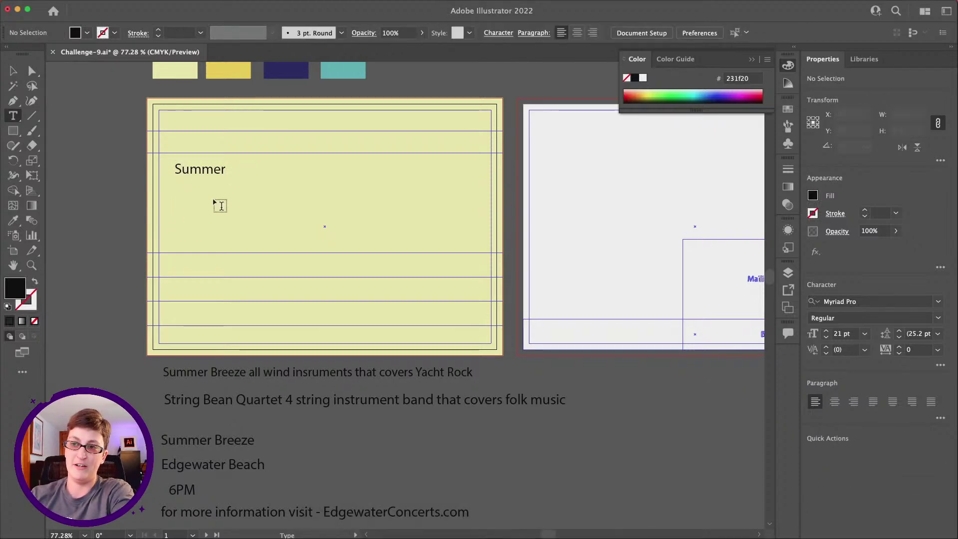
{"action": "left_click", "coordinate": [220, 202]}
{"action": "type", "text": "Breeze"}
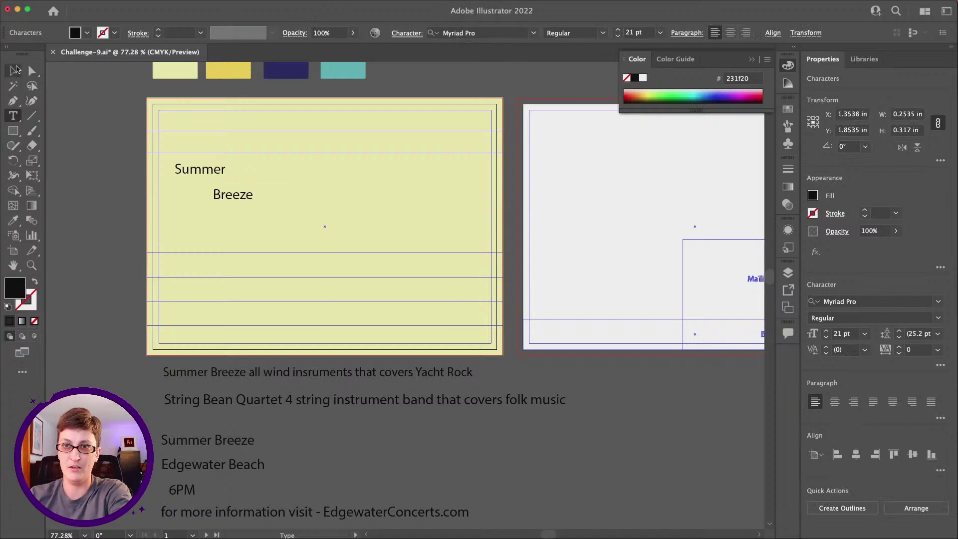
Set the font of both title words to HWT Artz Regular
{"action": "left_click", "coordinate": [13, 71]}
{"action": "left_click_drag", "start_coordinate": [278, 213], "coordinate": [175, 158]}
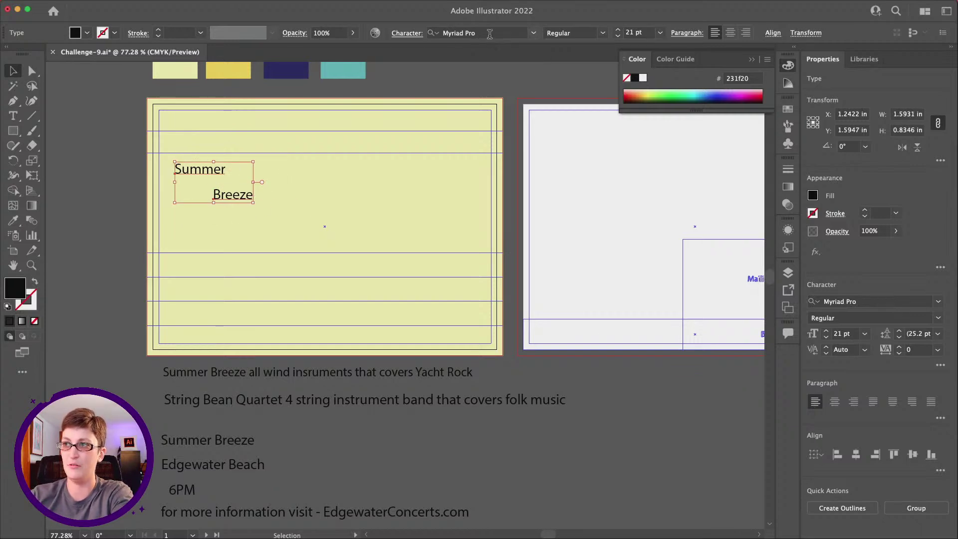
{"action": "left_click", "coordinate": [490, 33]}
{"action": "type", "text": "artz"}
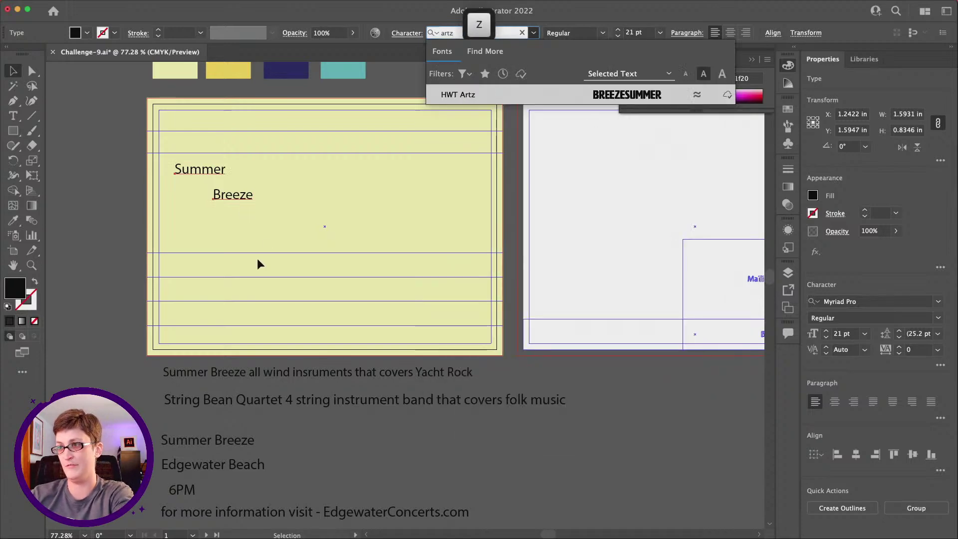
{"action": "left_click", "coordinate": [487, 95]}
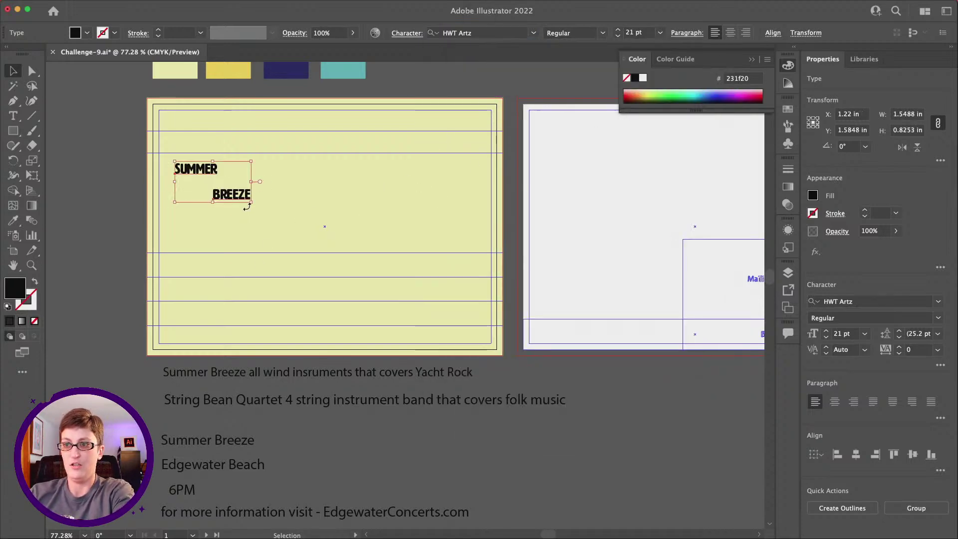
Enlarge both title words to about 95.42 pt and stagger BREEZE below SUMMER, about 5.69 in wide overall on the front artboard
{"action": "left_click_drag", "start_coordinate": [252, 203], "coordinate": [459, 312]}
{"action": "left_click", "coordinate": [428, 196]}
{"action": "left_click_drag", "start_coordinate": [404, 294], "coordinate": [349, 239]}
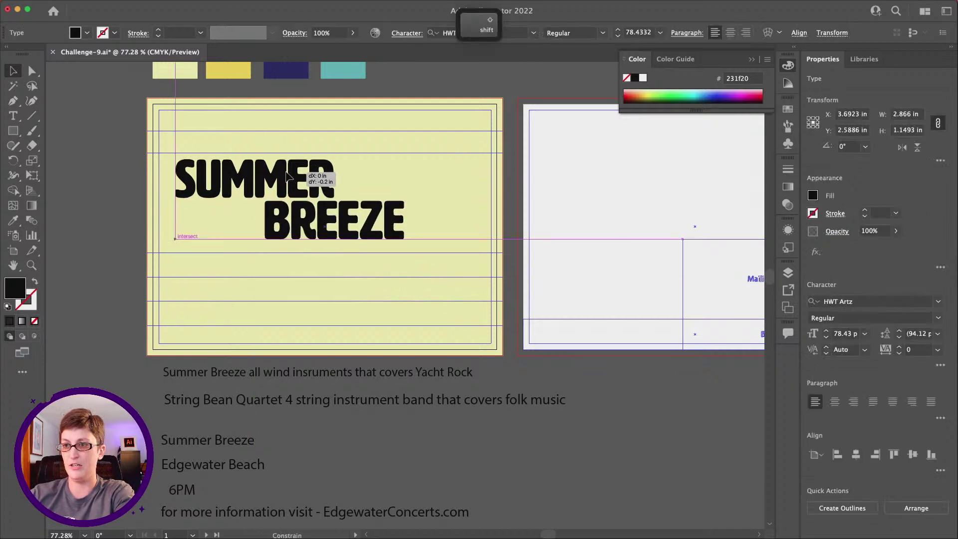
{"action": "left_click_drag", "start_coordinate": [218, 214], "coordinate": [458, 273]}
{"action": "left_click_drag", "start_coordinate": [412, 248], "coordinate": [420, 247]}
Color both title words with the dark navy palette swatch, 252769
{"action": "left_click", "coordinate": [13, 220]}
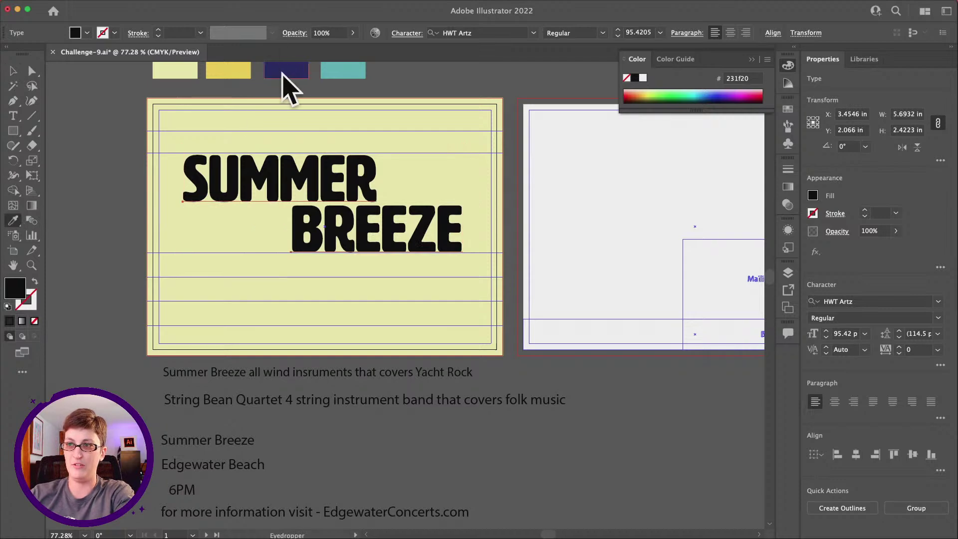
{"action": "left_click", "coordinate": [283, 73]}
{"action": "scroll", "coordinate": [295, 118], "scroll_direction": "up", "scroll_amount": 1}
{"action": "left_click", "coordinate": [12, 70]}
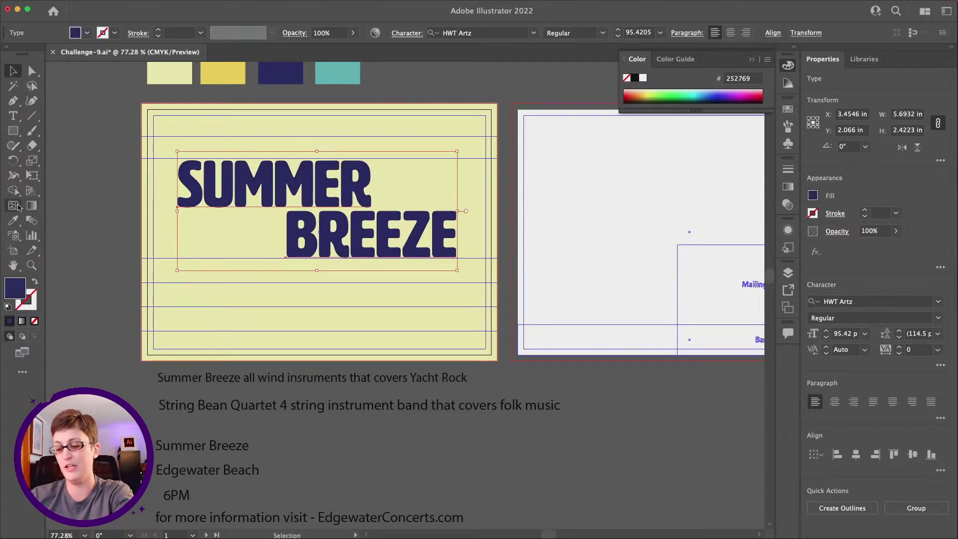
Paste a copy of the title directly in front and nudge it slightly up and left of the original
{"action": "key", "text": "super+f"}
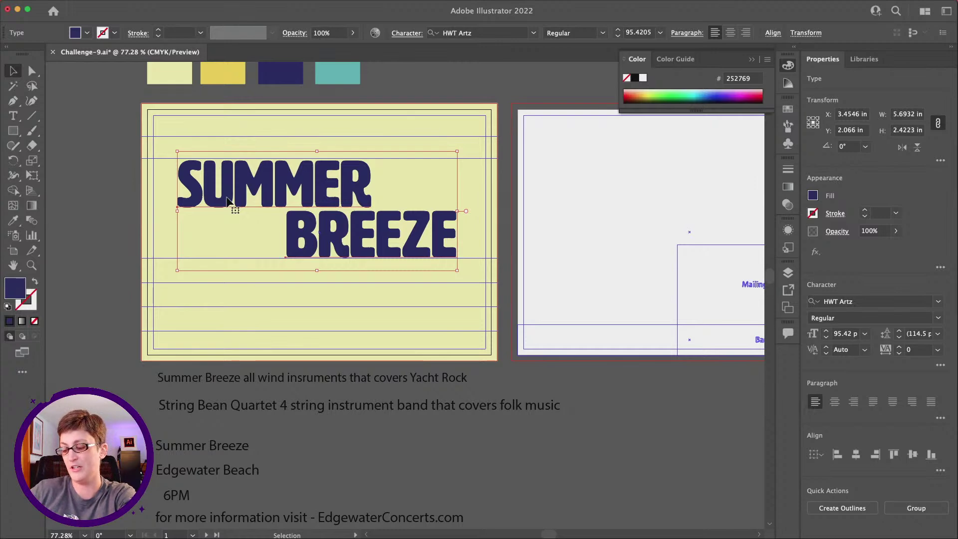
{"action": "key", "text": "Up"}
{"action": "key", "text": "Up"}
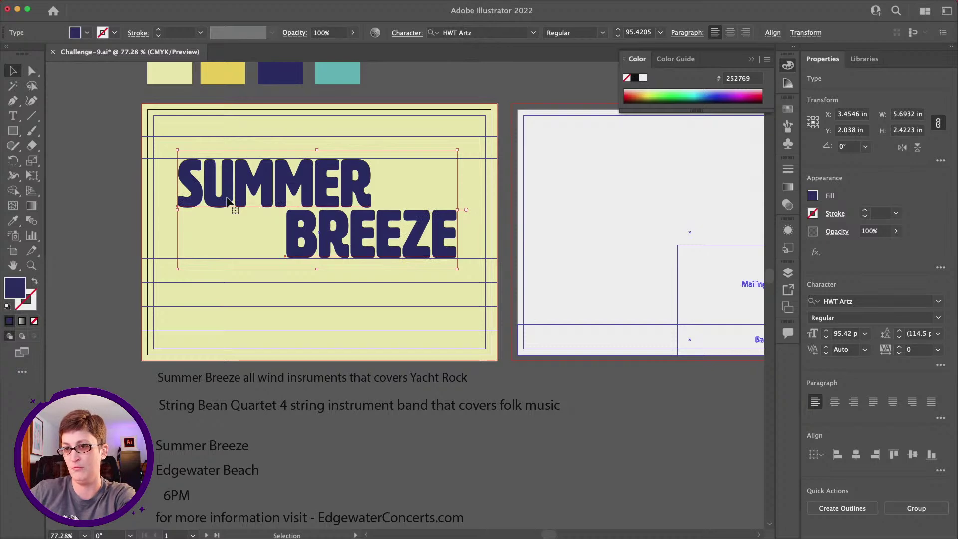
{"action": "key", "text": "Left"}
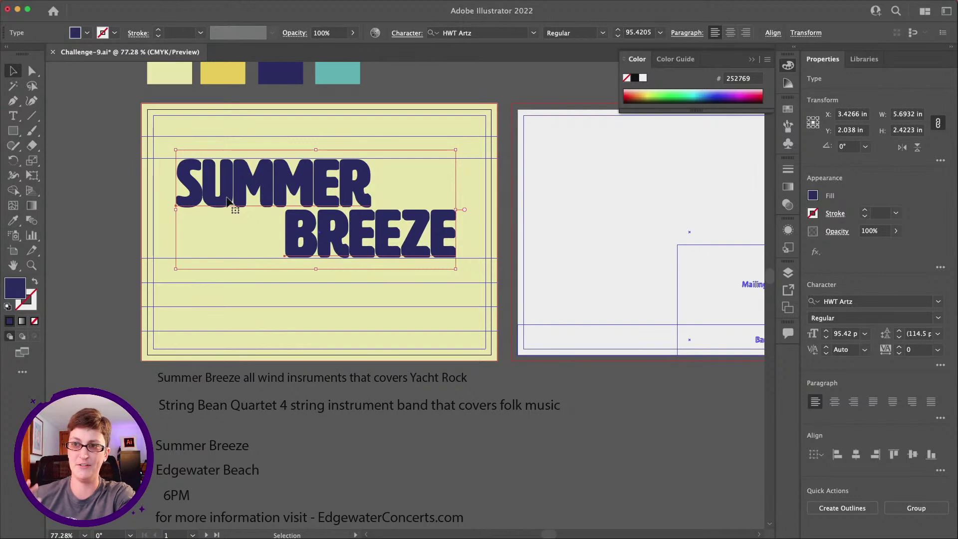
Recolor the front title copy with the golden yellow swatch and nudge it further left and up over its navy shadow
{"action": "key", "text": "i"}
{"action": "scroll", "coordinate": [381, 163], "scroll_direction": "up", "scroll_amount": 1}
{"action": "scroll", "coordinate": [380, 162], "scroll_direction": "up", "scroll_amount": 1}
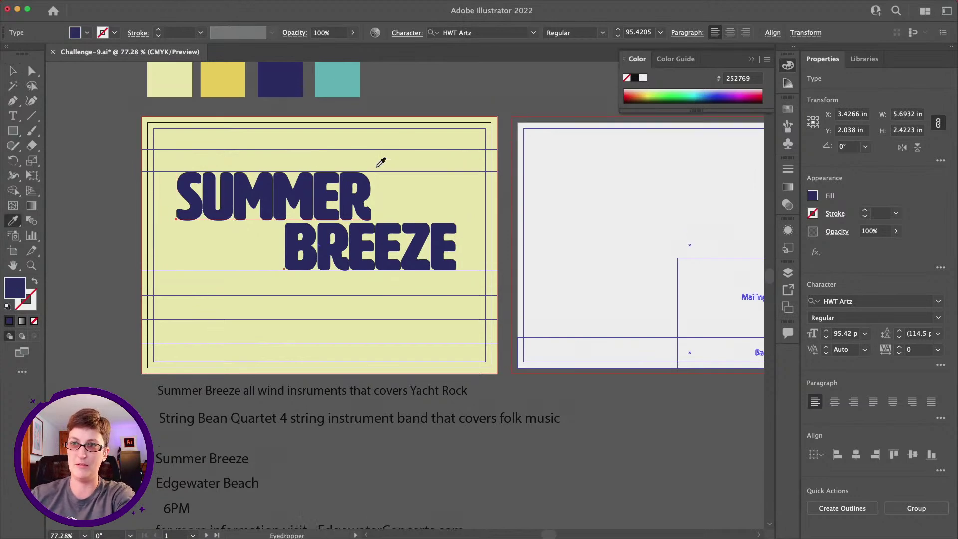
{"action": "left_click", "coordinate": [214, 75]}
{"action": "key", "text": "v"}
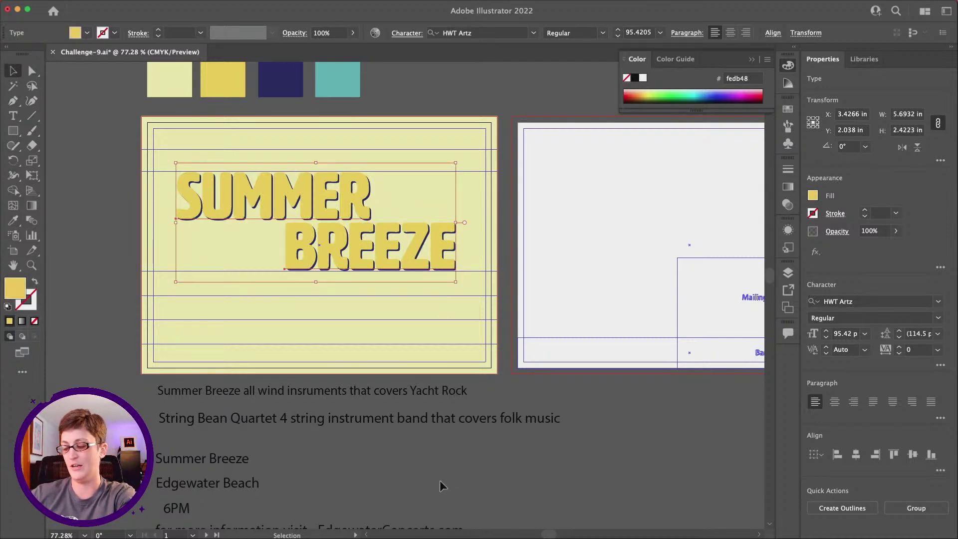
{"action": "key", "text": "Left"}
{"action": "key", "text": "Left"}
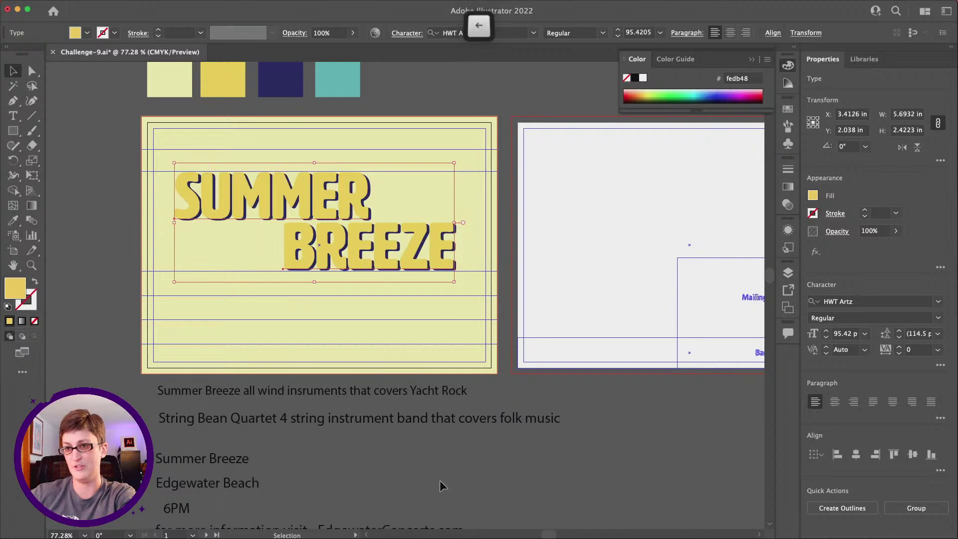
{"action": "key", "text": "Up"}
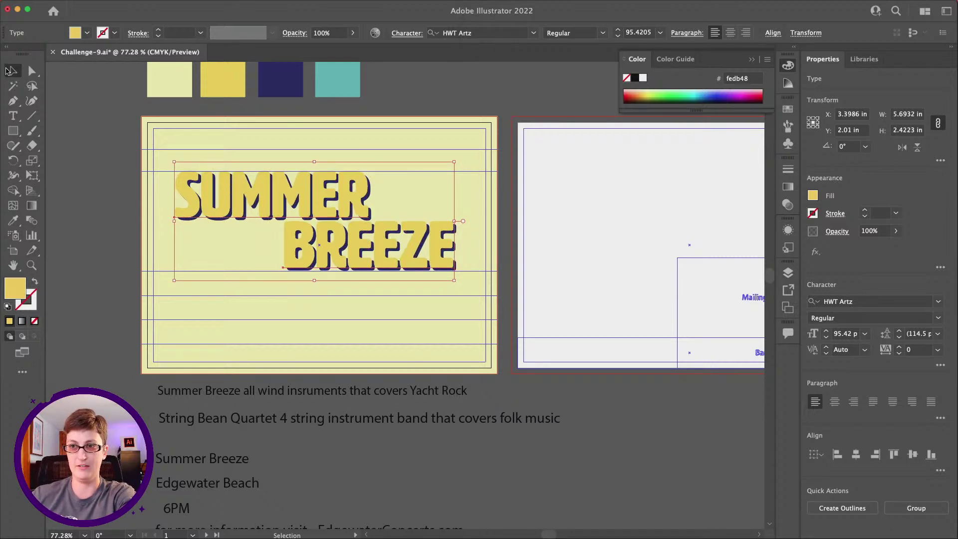
Darken the yellow fill of the front title copy to efc825
{"action": "double_click", "coordinate": [20, 284]}
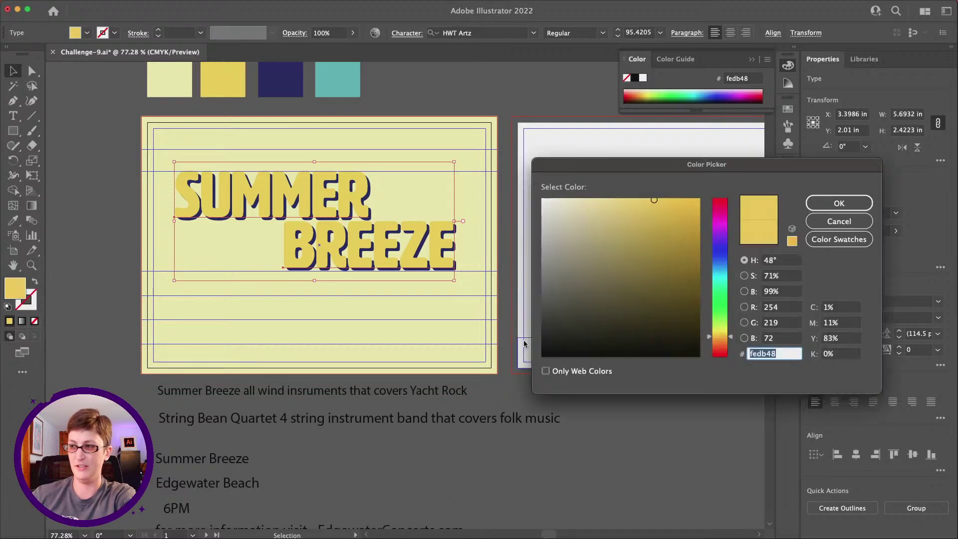
{"action": "left_click_drag", "start_coordinate": [656, 202], "coordinate": [676, 208]}
{"action": "left_click", "coordinate": [857, 205]}
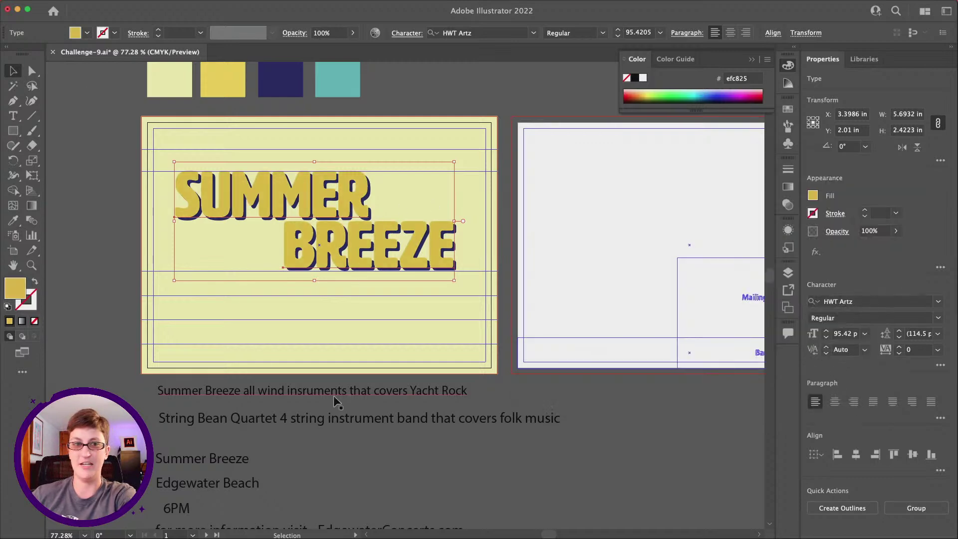
Select the yellow title words together with their navy shadow copies and group them
{"action": "left_click", "coordinate": [110, 256]}
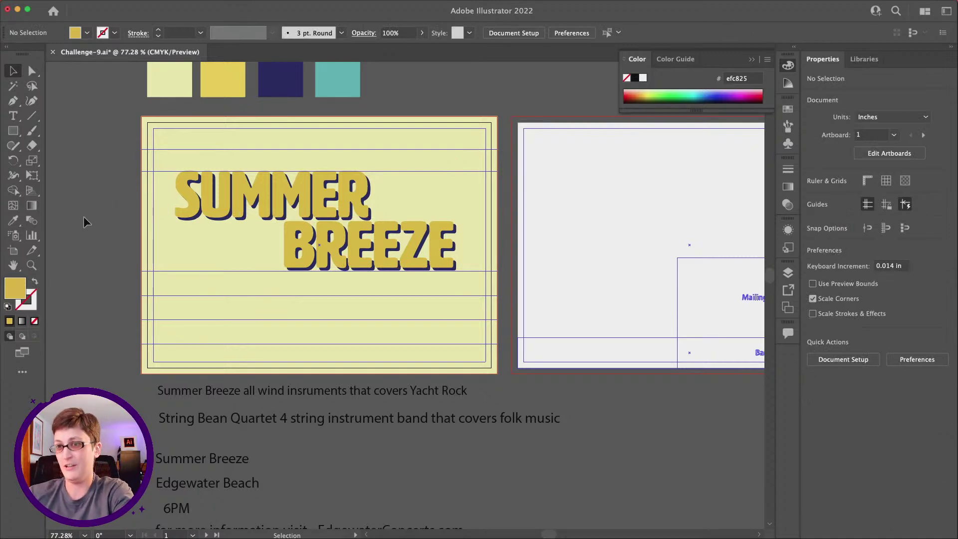
{"action": "left_click", "coordinate": [297, 203]}
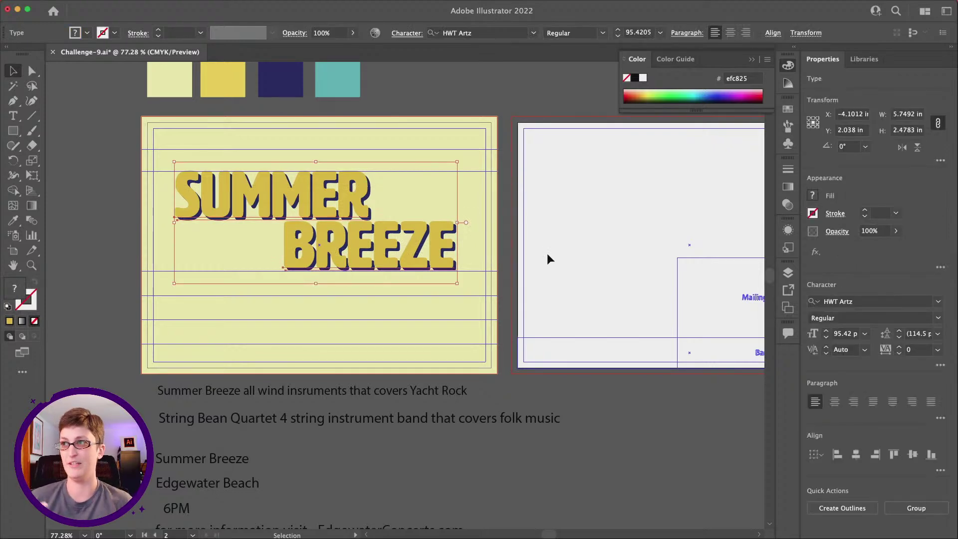
{"action": "key", "text": "super+g"}
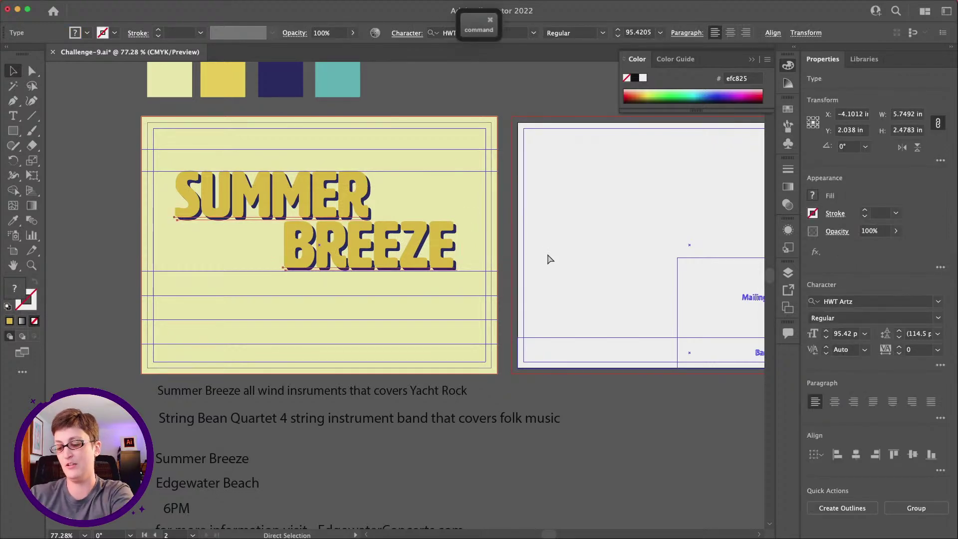
Start an envelope warp on the grouped "Summer Breeze" title and try the Arc Upper and Flag styles
{"action": "mouse_move", "coordinate": [393, 234]}
{"action": "left_mouse_down"}
{"action": "mouse_move", "coordinate": [555, 219]}
{"action": "mouse_move", "coordinate": [363, 194]}
{"action": "mouse_move", "coordinate": [407, 237]}
{"action": "left_mouse_up"}
{"action": "left_click_drag", "start_coordinate": [285, 185], "coordinate": [269, 182]}
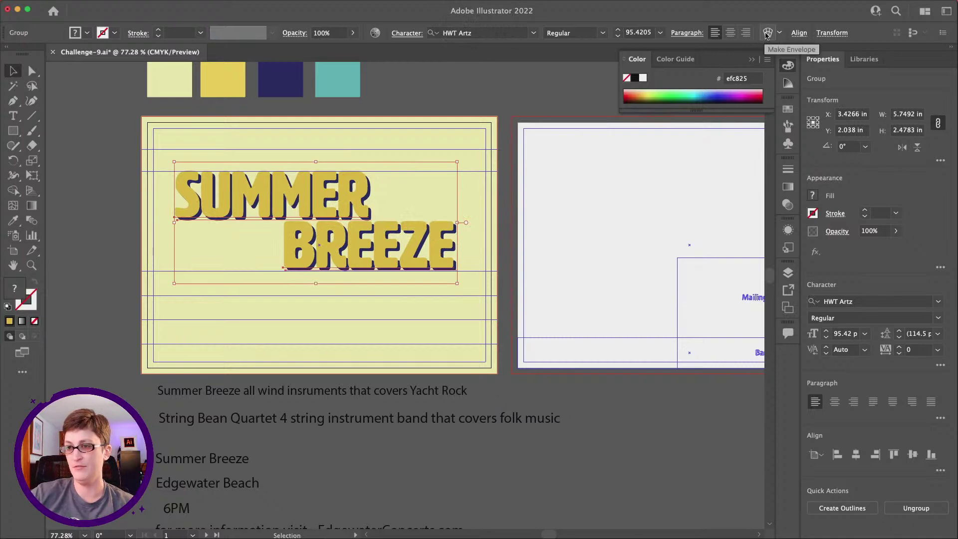
{"action": "left_click", "coordinate": [767, 33]}
{"action": "left_click", "coordinate": [736, 186]}
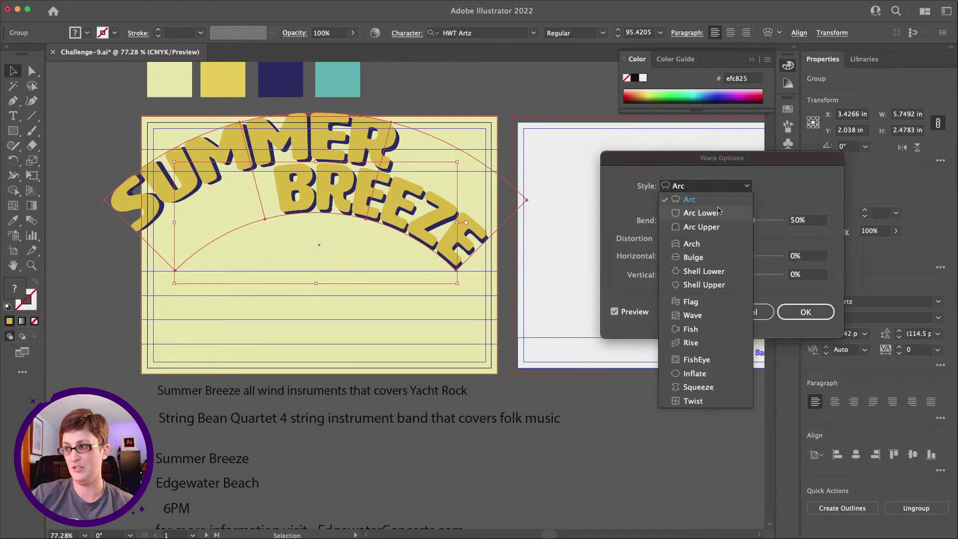
{"action": "left_click", "coordinate": [711, 227]}
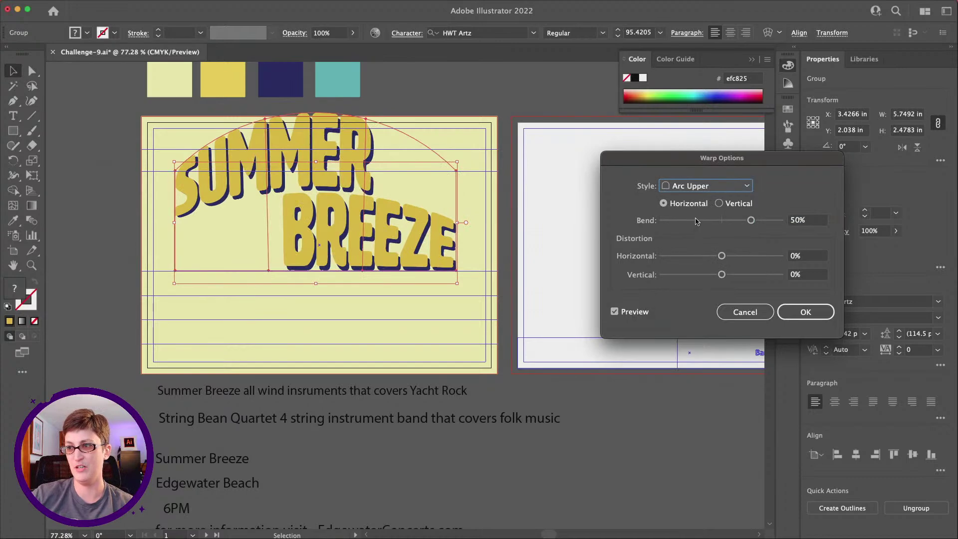
{"action": "left_click", "coordinate": [696, 186]}
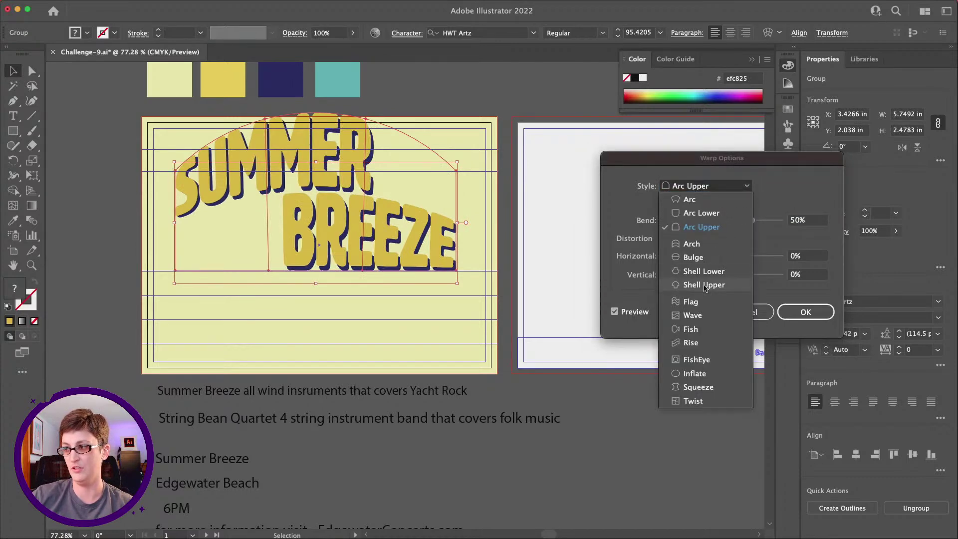
{"action": "left_click", "coordinate": [699, 301]}
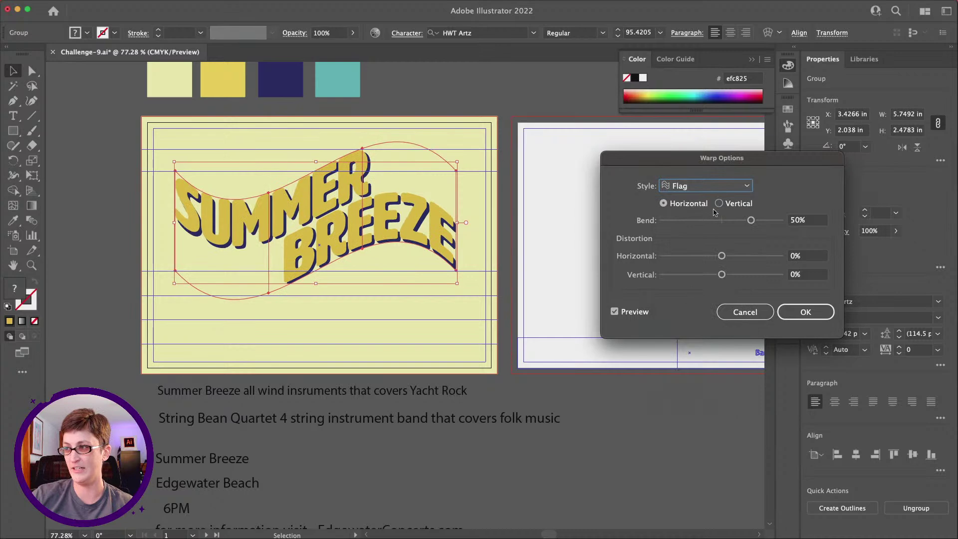
Apply the Wave warp style to the title group, horizontal with a 52% bend
{"action": "left_click", "coordinate": [714, 186]}
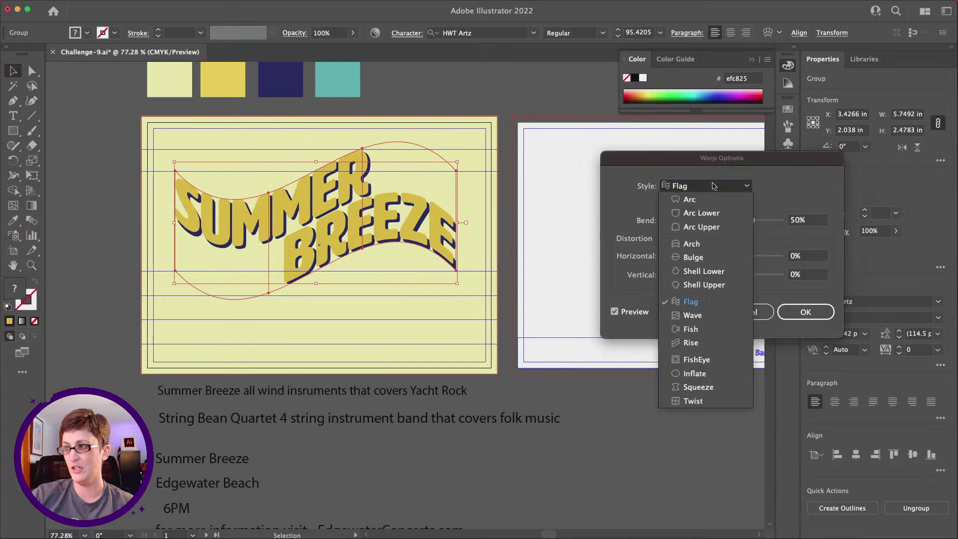
{"action": "left_click", "coordinate": [725, 315]}
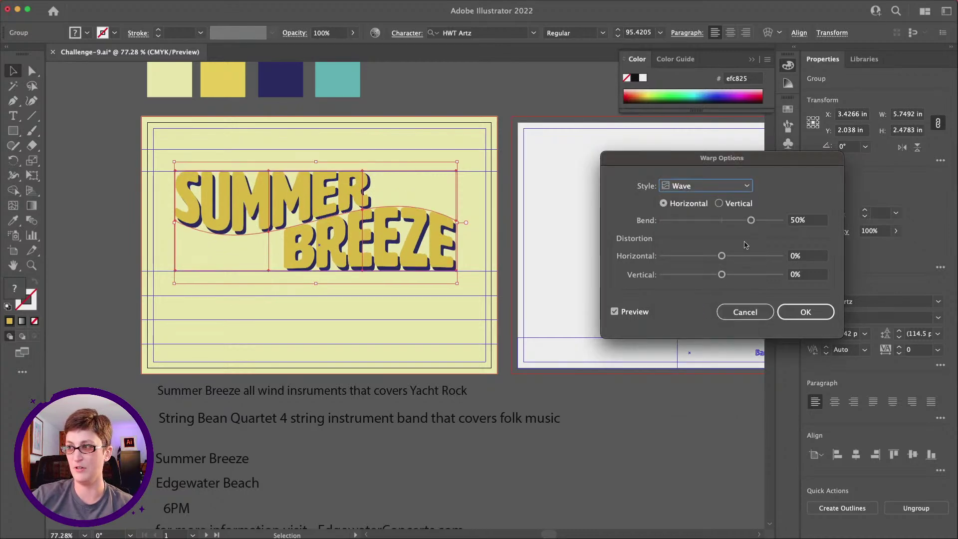
{"action": "mouse_move", "coordinate": [751, 220]}
{"action": "left_mouse_down"}
{"action": "mouse_move", "coordinate": [683, 225]}
{"action": "mouse_move", "coordinate": [752, 223]}
{"action": "left_mouse_up"}
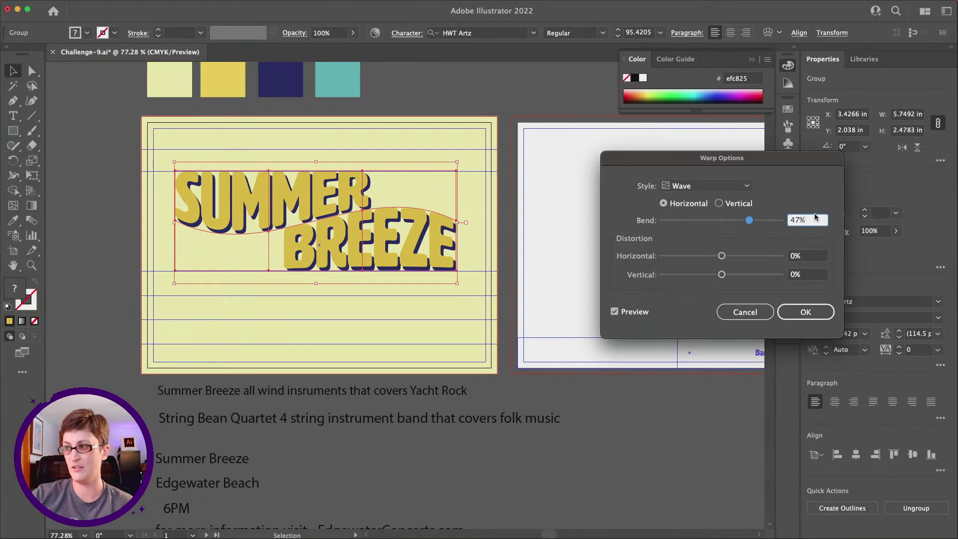
{"action": "mouse_move", "coordinate": [752, 224]}
{"action": "left_mouse_down"}
{"action": "mouse_move", "coordinate": [774, 223]}
{"action": "mouse_move", "coordinate": [746, 224]}
{"action": "mouse_move", "coordinate": [755, 224]}
{"action": "left_mouse_up"}
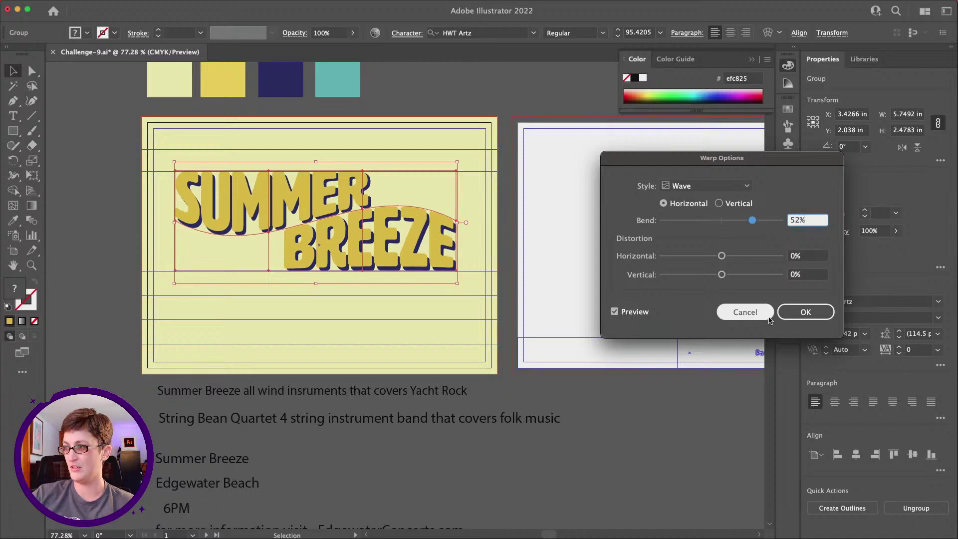
{"action": "left_click", "coordinate": [801, 312]}
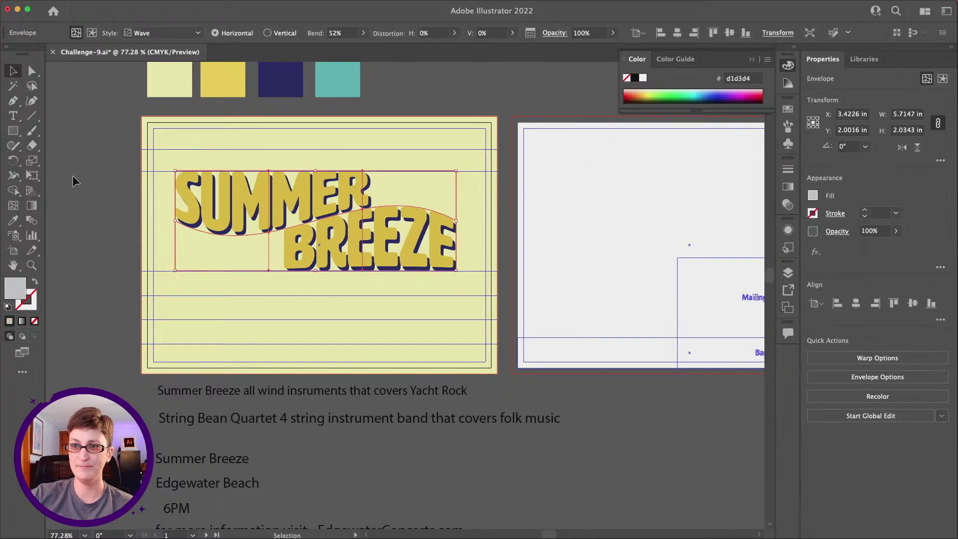
{"action": "left_click", "coordinate": [107, 189]}
{"action": "left_click", "coordinate": [359, 235]}
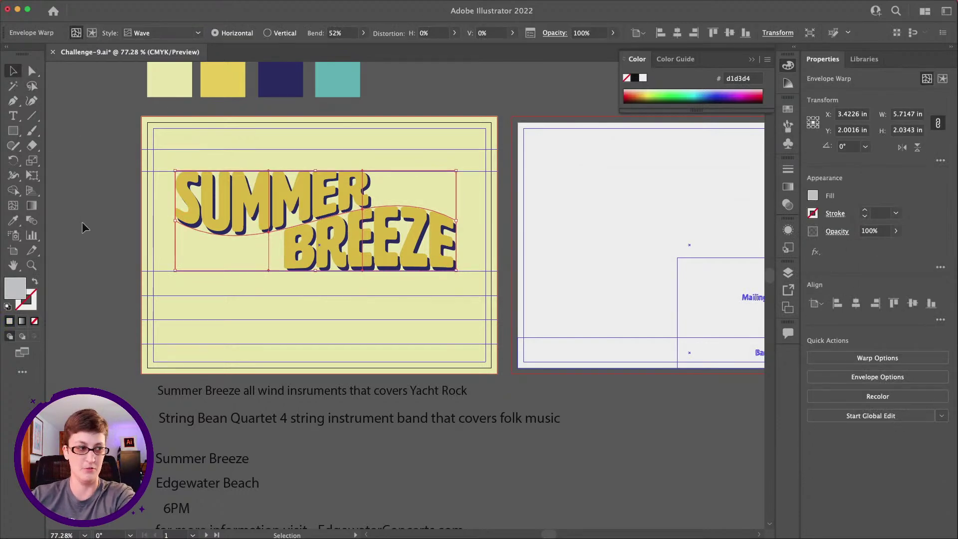
{"action": "left_click", "coordinate": [133, 209]}
Select the four event detail lines below the artboards, from "Edgewater Beach" to "Aug. 6 - Concert in the Park", and move them above the artboards
{"action": "scroll", "coordinate": [248, 403], "scroll_direction": "down", "scroll_amount": 1}
{"action": "scroll", "coordinate": [250, 402], "scroll_direction": "down", "scroll_amount": 5}
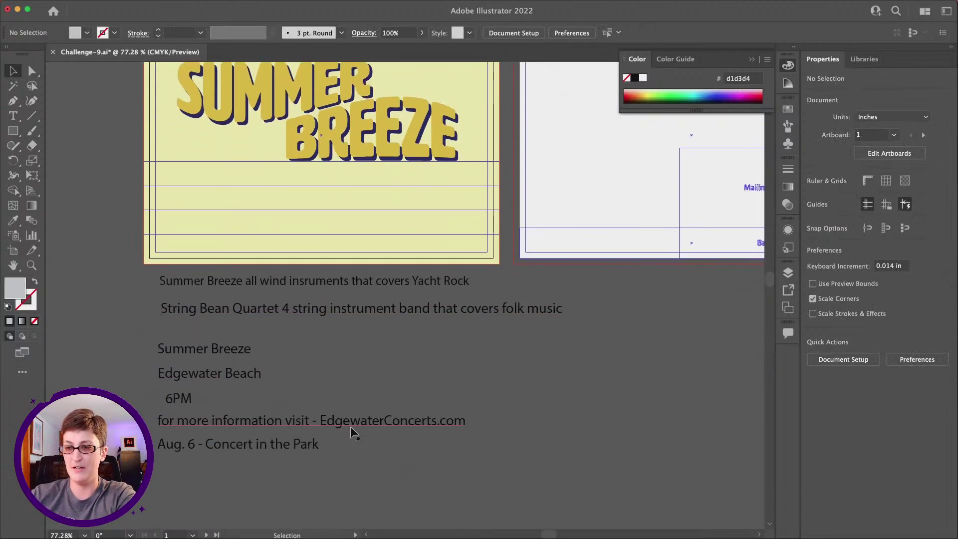
{"action": "left_click", "coordinate": [159, 371]}
{"action": "scroll", "coordinate": [264, 100], "scroll_direction": "up", "scroll_amount": 2}
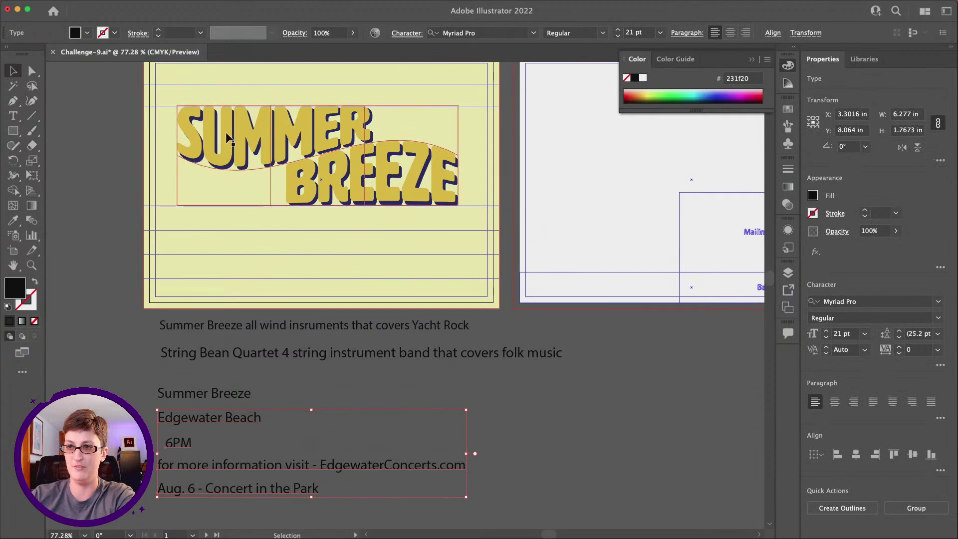
{"action": "scroll", "coordinate": [235, 346], "scroll_direction": "down", "scroll_amount": 2}
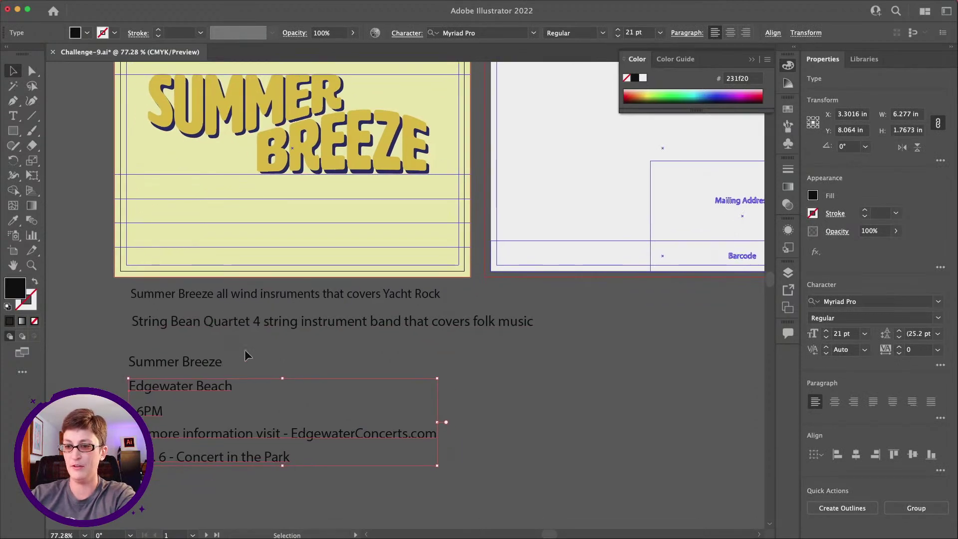
{"action": "scroll", "coordinate": [260, 365], "scroll_direction": "left", "scroll_amount": 3}
{"action": "left_click_drag", "start_coordinate": [262, 385], "coordinate": [537, 134]}
Set the four event detail lines in Vista Sans OTCE Reg and color them with the navy swatch
{"action": "left_click", "coordinate": [468, 32]}
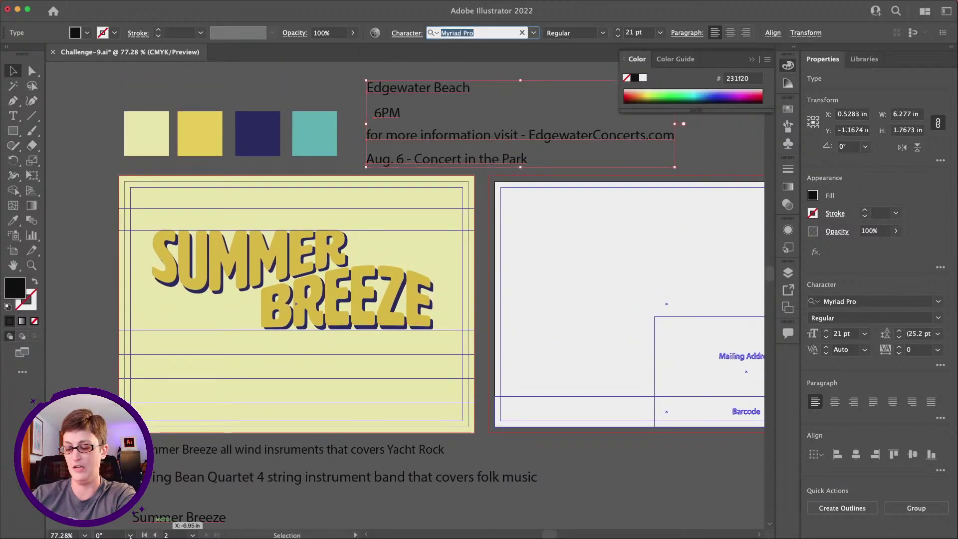
{"action": "type", "text": "vista"}
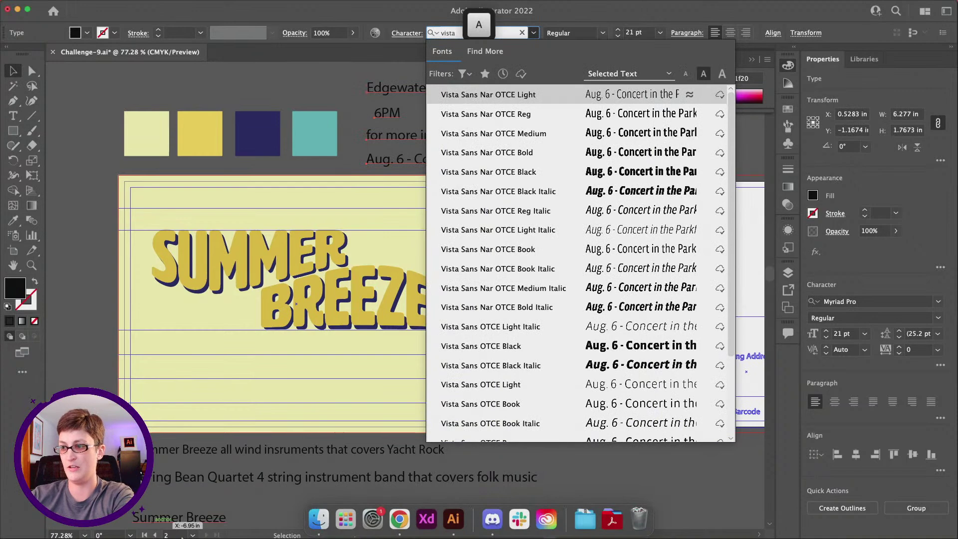
{"action": "scroll", "coordinate": [473, 319], "scroll_direction": "down", "scroll_amount": 3}
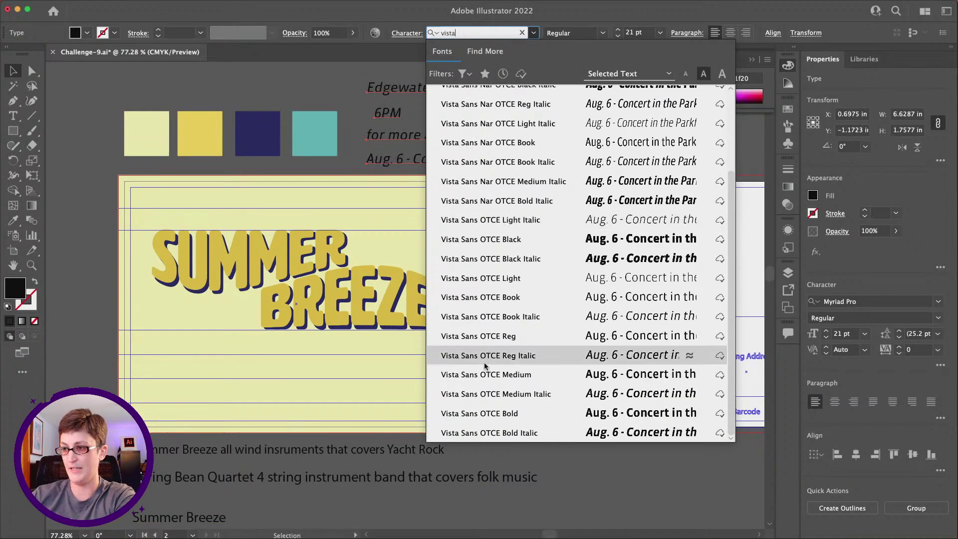
{"action": "left_click", "coordinate": [487, 336]}
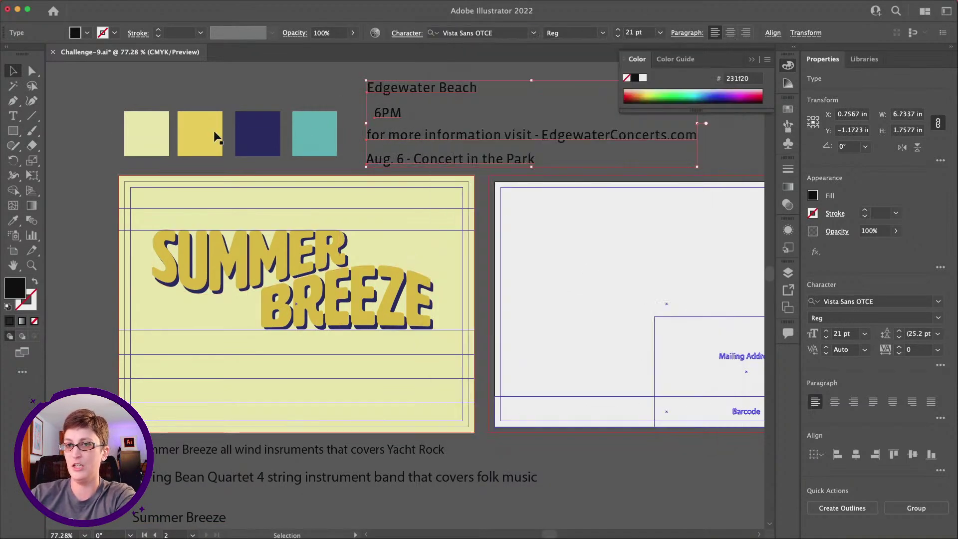
{"action": "key", "text": "i"}
{"action": "left_click", "coordinate": [251, 129]}
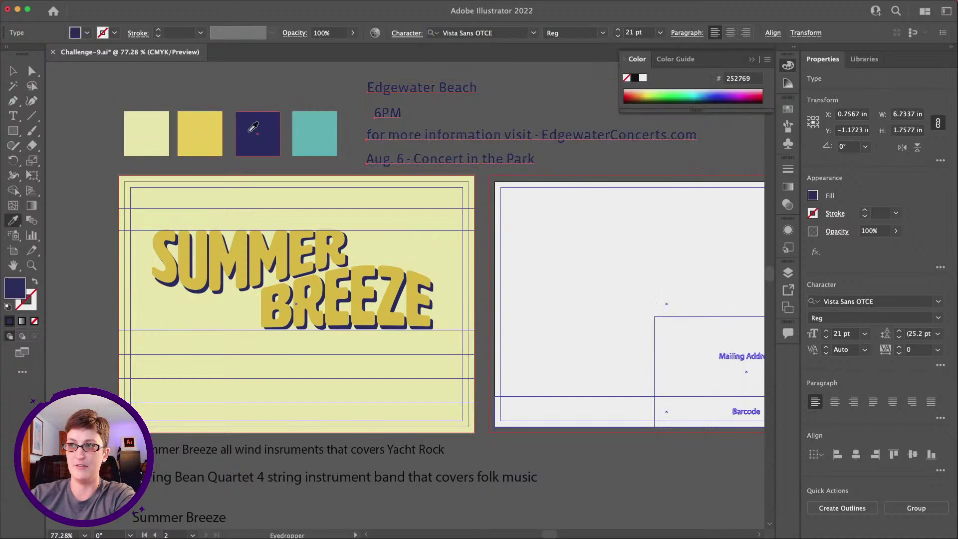
{"action": "left_click", "coordinate": [11, 69]}
{"action": "left_click", "coordinate": [507, 98]}
{"action": "left_click_drag", "start_coordinate": [450, 92], "coordinate": [346, 343]}
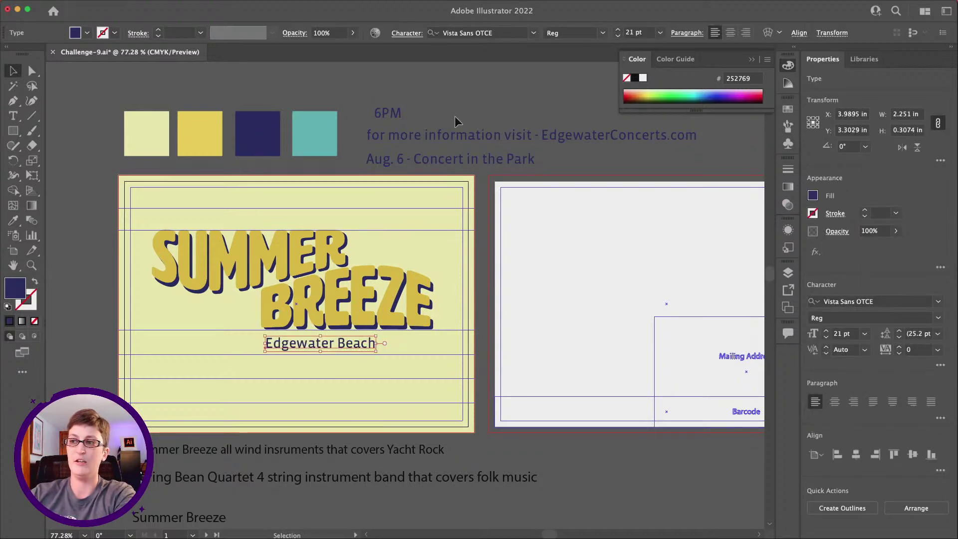
{"action": "left_click_drag", "start_coordinate": [426, 158], "coordinate": [217, 217]}
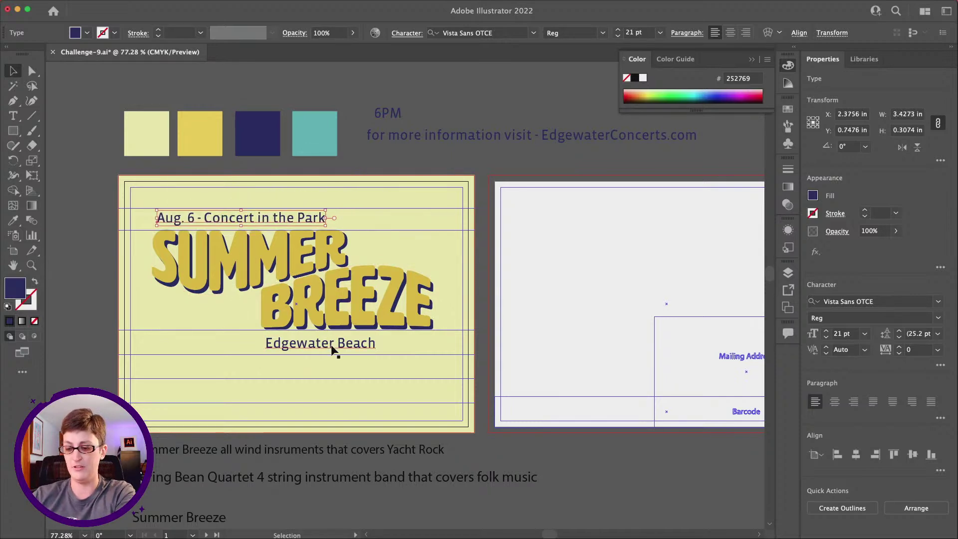
{"action": "key", "text": "super+z"}
{"action": "key", "text": "super+z"}
{"action": "key", "text": "super+z"}
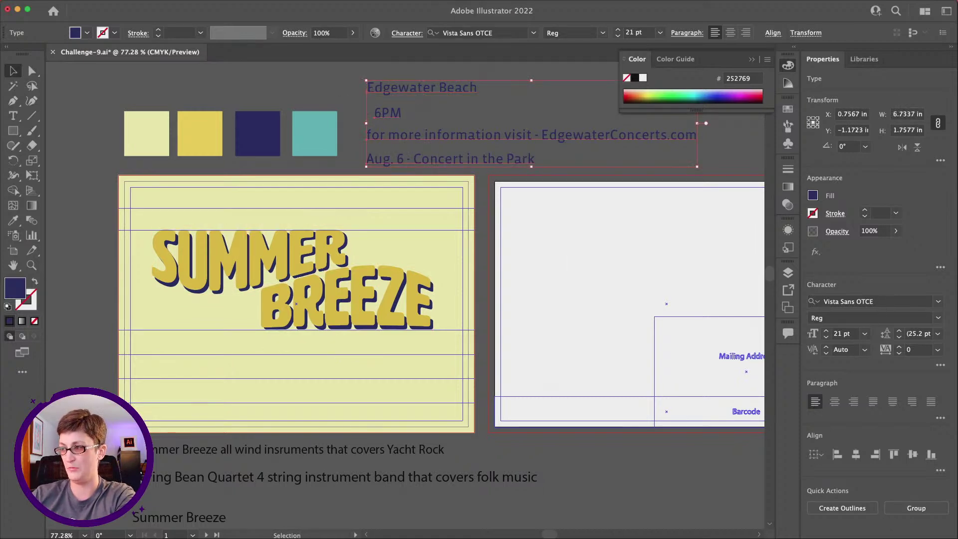
Set the four event detail lines in all caps and deselect them
{"action": "left_click", "coordinate": [940, 367]}
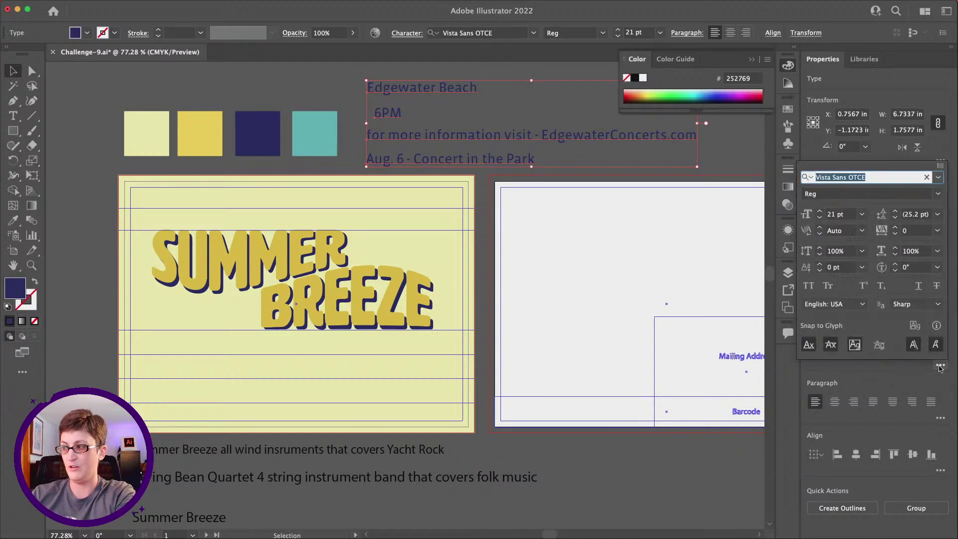
{"action": "left_click", "coordinate": [809, 286]}
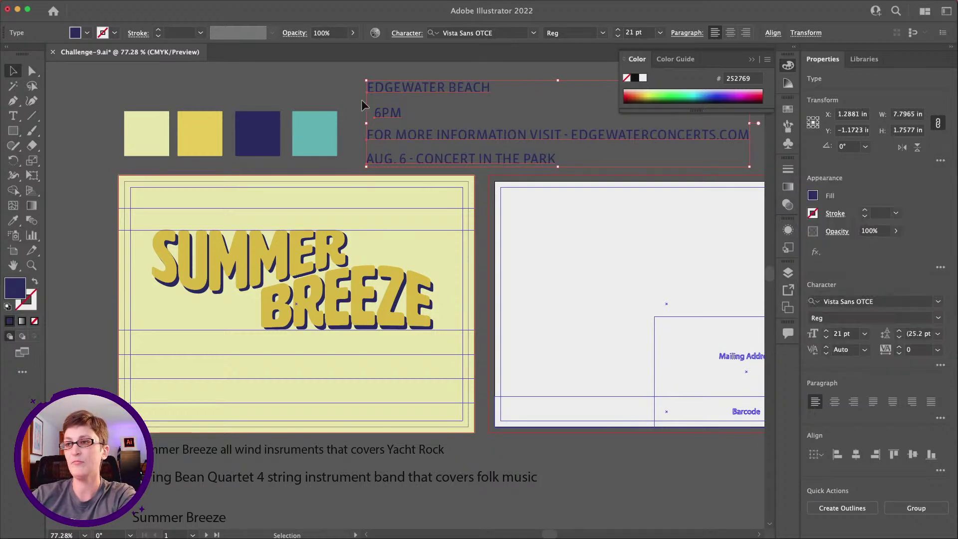
{"action": "left_click", "coordinate": [486, 103]}
Place "Edgewater Beach" beneath the word "Breeze" and "Aug. 6 - Concert in the Park" above "Summer" on the front artboard
{"action": "left_click_drag", "start_coordinate": [469, 85], "coordinate": [363, 350]}
{"action": "left_click_drag", "start_coordinate": [432, 161], "coordinate": [221, 217]}
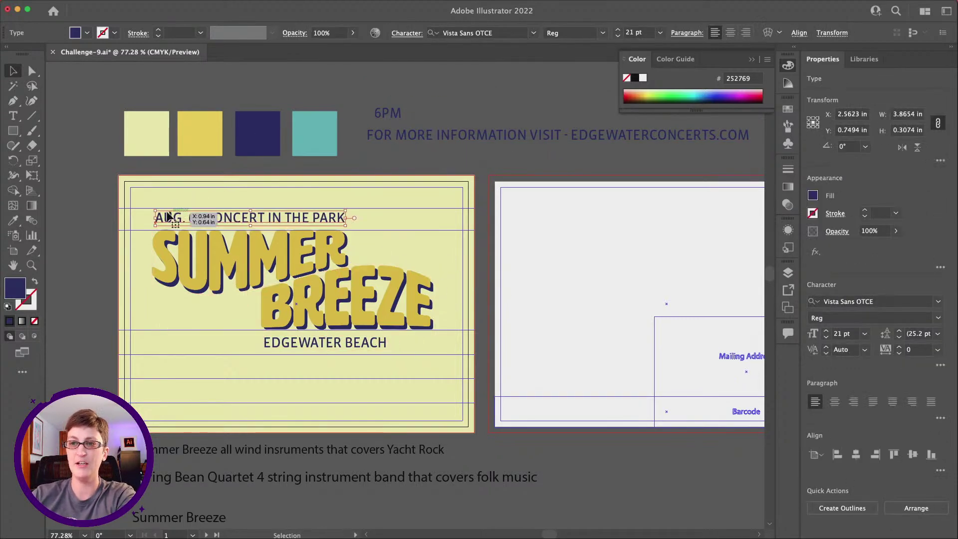
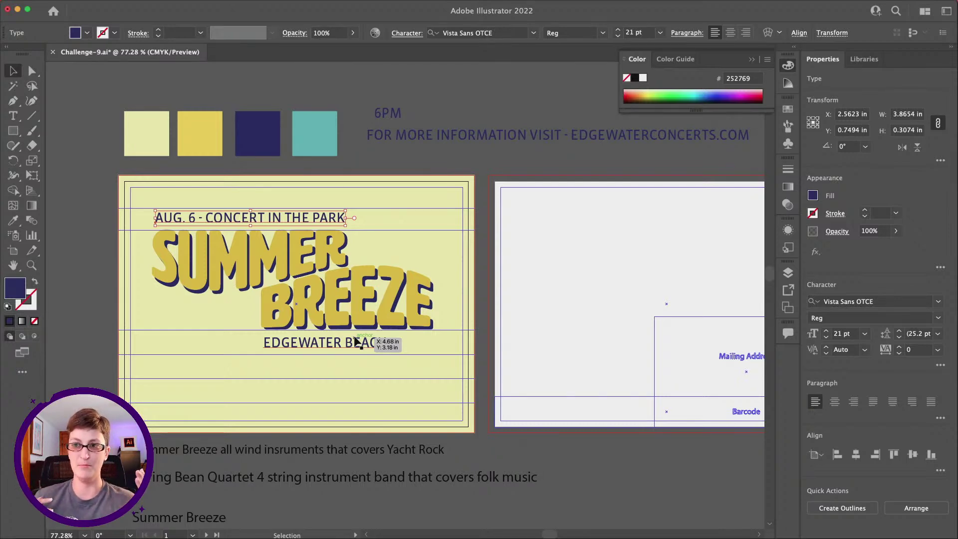
Enlarge "Edgewater Beach" to about 3.5 in wide, aligned under "Breeze", and nudge the date line slightly down toward the title
{"action": "left_click", "coordinate": [384, 344]}
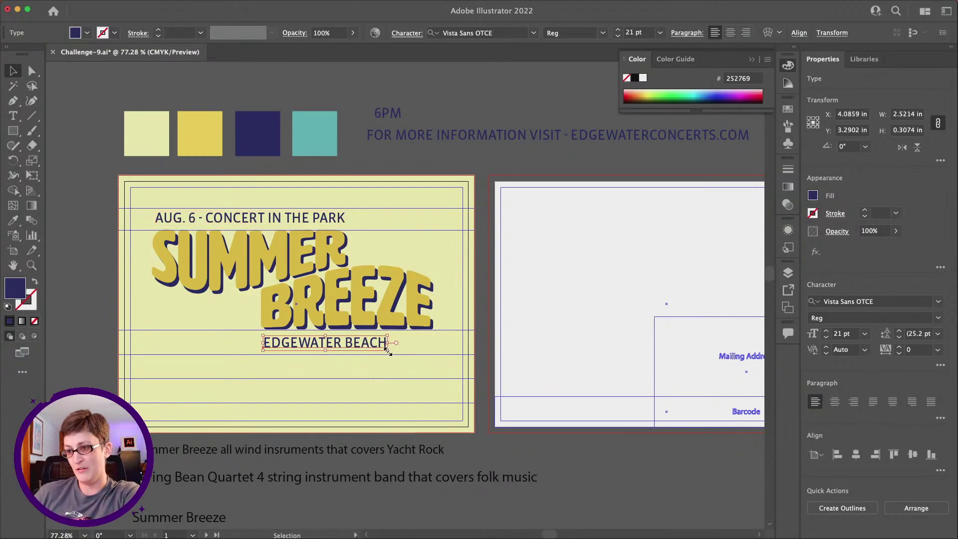
{"action": "left_click_drag", "start_coordinate": [388, 350], "coordinate": [434, 369]}
{"action": "left_click_drag", "start_coordinate": [263, 356], "coordinate": [260, 360]}
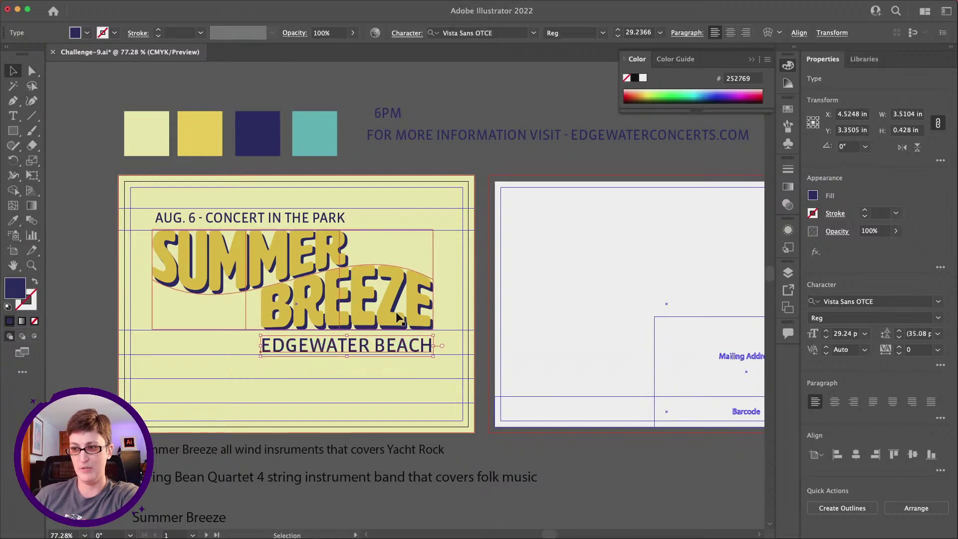
{"action": "left_click_drag", "start_coordinate": [348, 344], "coordinate": [350, 345]}
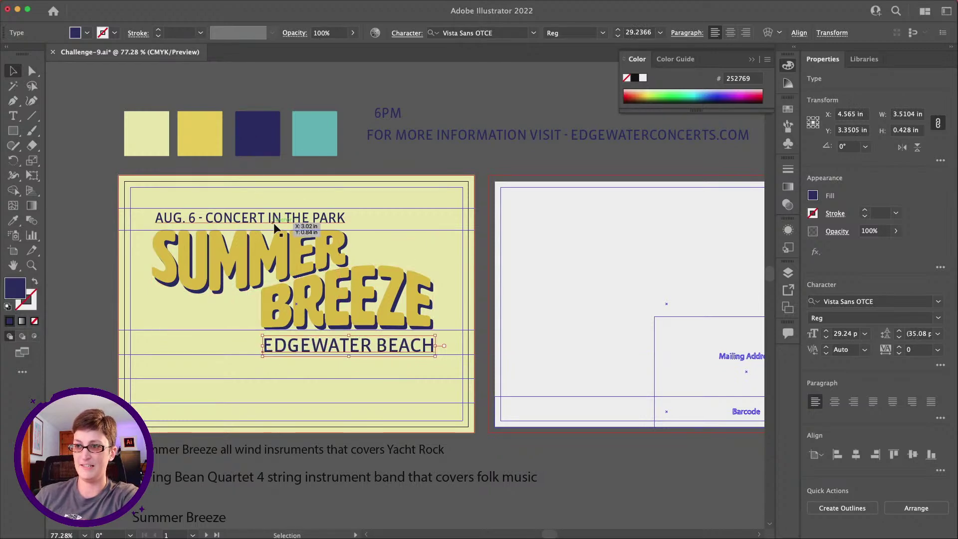
{"action": "left_click_drag", "start_coordinate": [252, 220], "coordinate": [249, 223]}
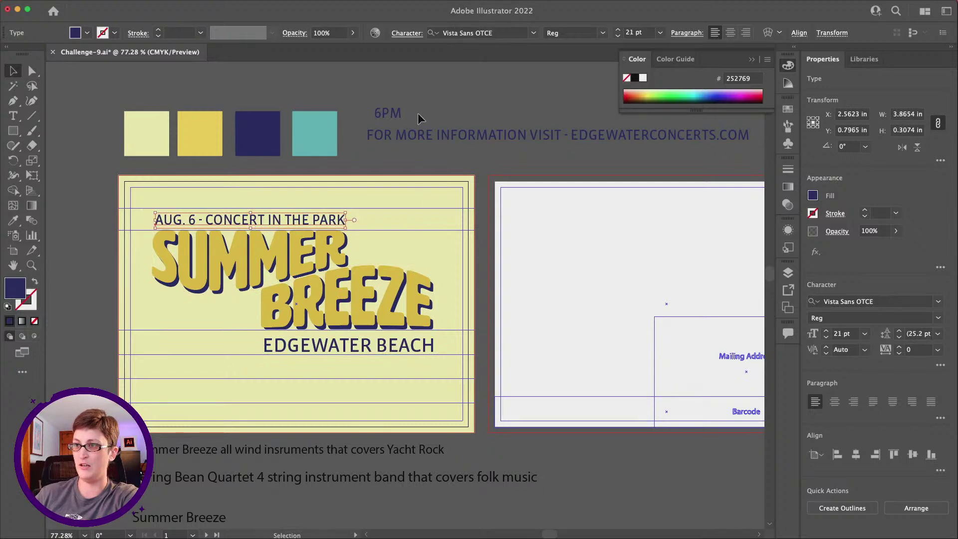
Draw a circle about 1.41 in across to the upper right of "Summer" on the front artboard and fill it with the teal swatch
{"action": "left_click", "coordinate": [394, 112]}
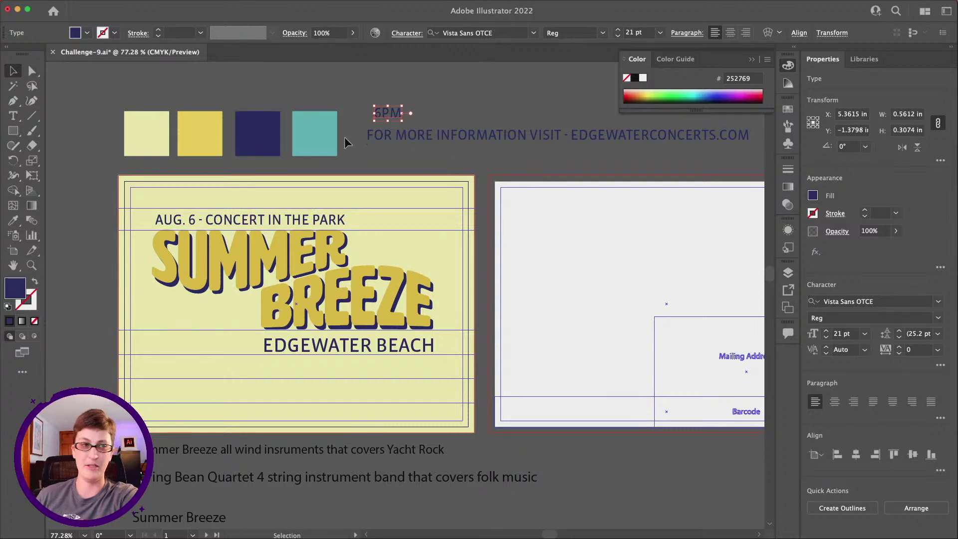
{"action": "left_click", "coordinate": [518, 128]}
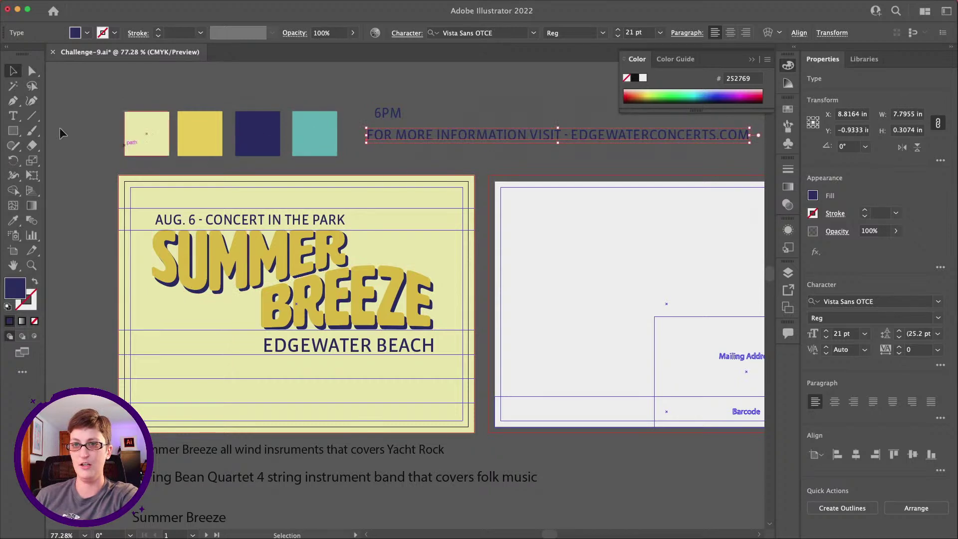
{"action": "left_click", "coordinate": [11, 130]}
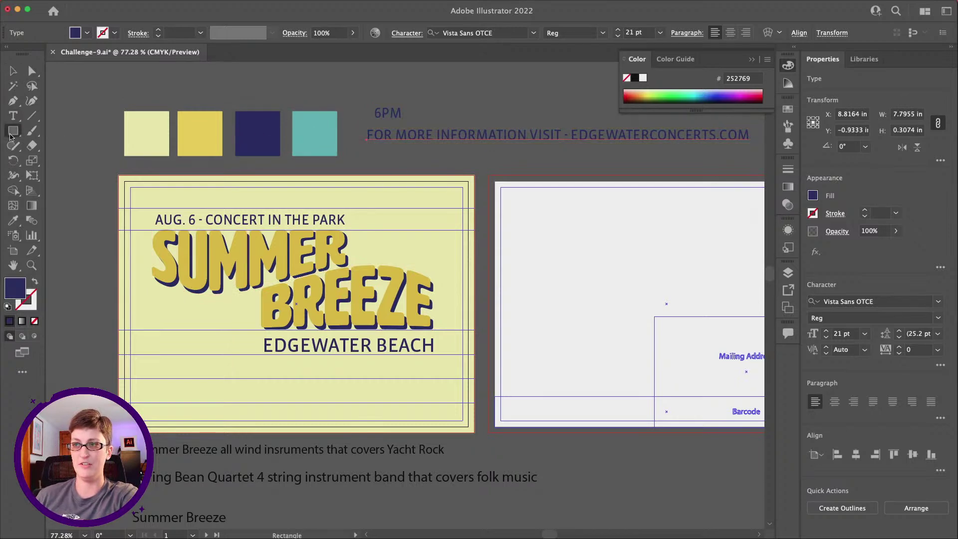
{"action": "left_click", "coordinate": [11, 132]}
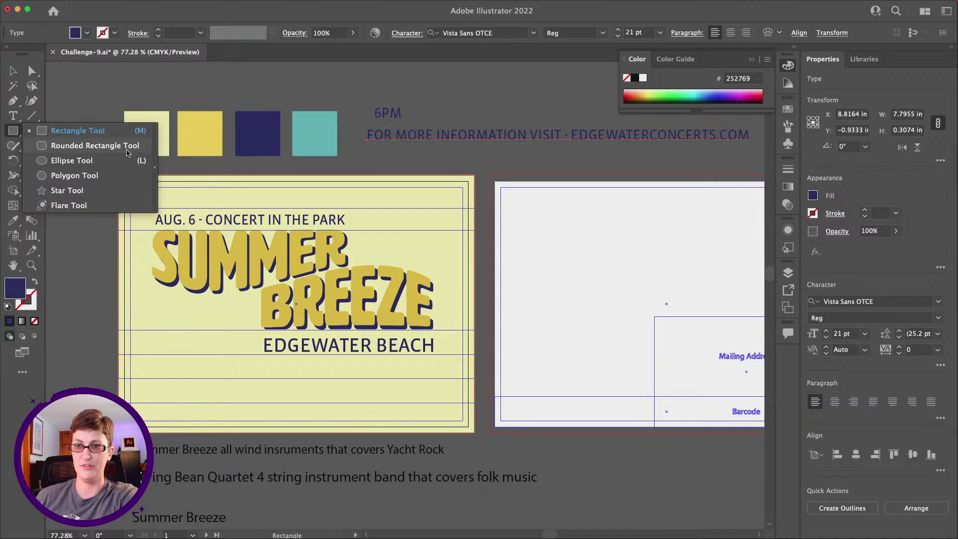
{"action": "left_click", "coordinate": [120, 162]}
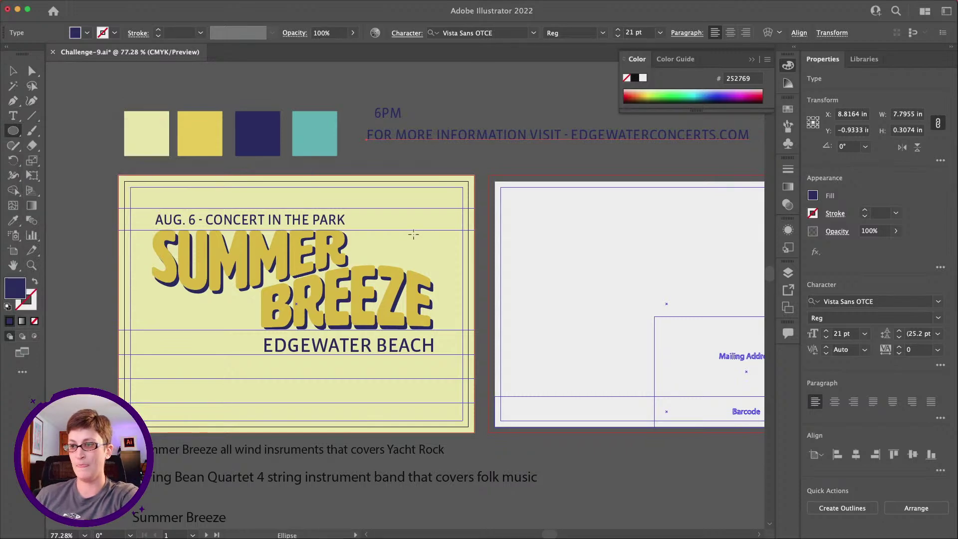
{"action": "left_click_drag", "start_coordinate": [404, 224], "coordinate": [440, 192]}
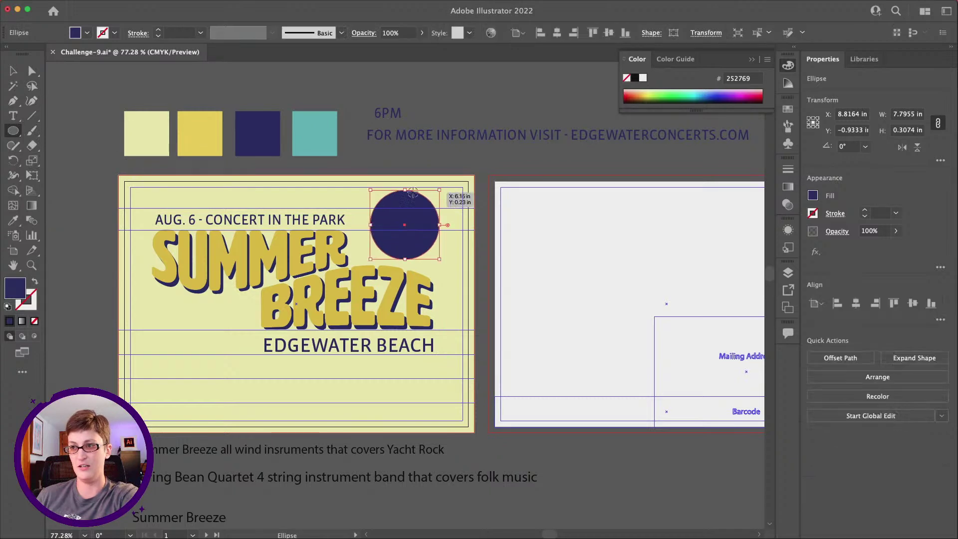
{"action": "key", "text": "v"}
{"action": "left_click", "coordinate": [13, 221]}
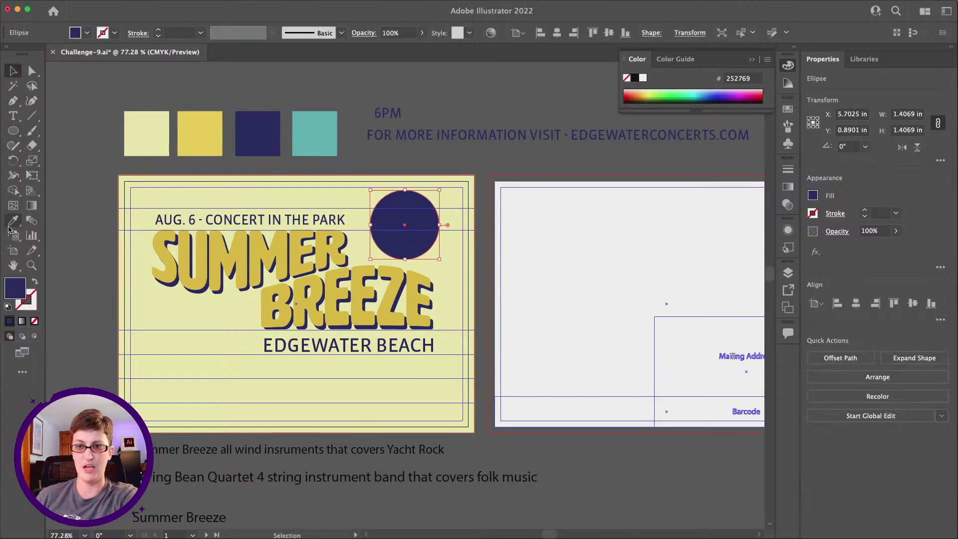
{"action": "left_click", "coordinate": [318, 124]}
{"action": "key", "text": "v"}
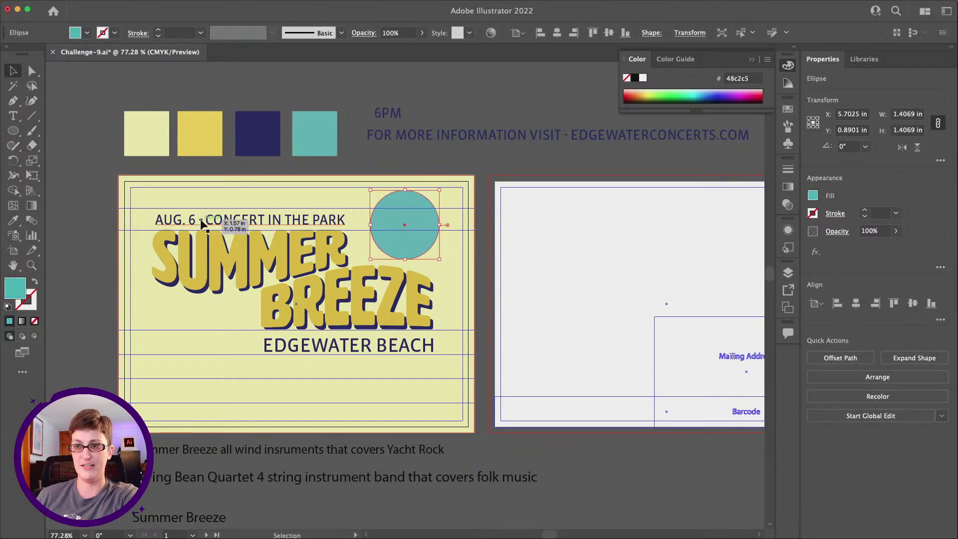
Recolor the "Aug. 6 - Concert in the Park" and "Edgewater Beach" lines with the teal swatch and deselect them
{"action": "left_click", "coordinate": [202, 225]}
{"action": "key", "text": "i"}
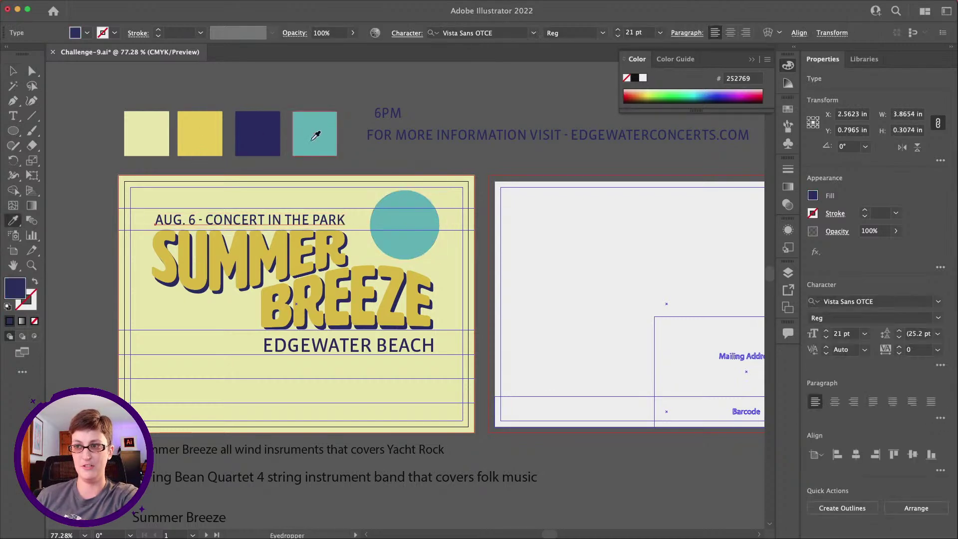
{"action": "left_click", "coordinate": [315, 136]}
{"action": "key", "text": "v"}
{"action": "left_click", "coordinate": [292, 345]}
{"action": "key", "text": "i"}
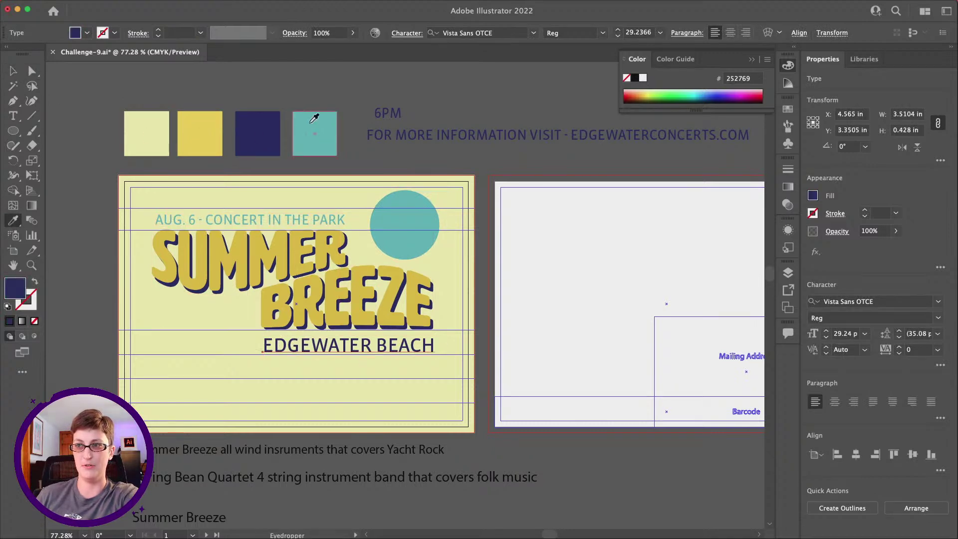
{"action": "left_click", "coordinate": [300, 120]}
{"action": "left_click", "coordinate": [13, 70]}
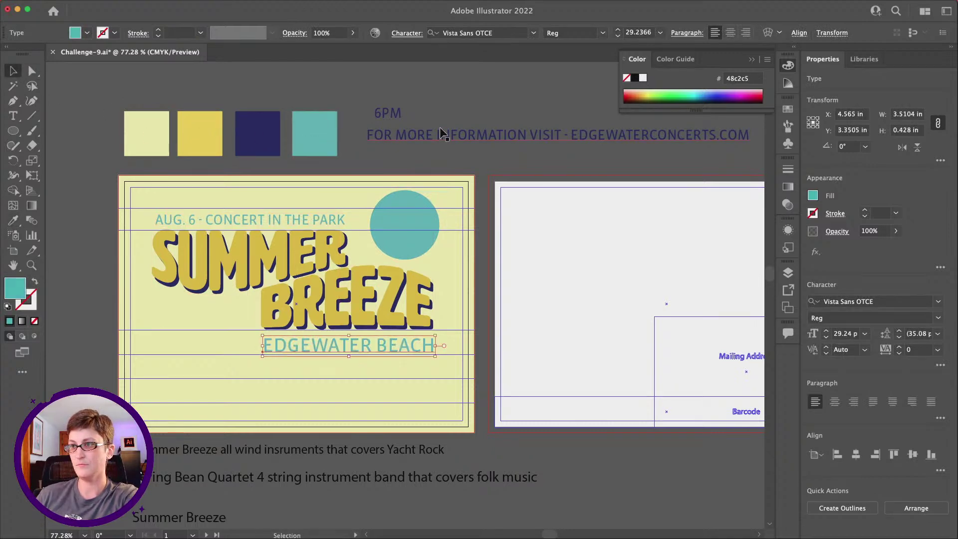
{"action": "left_click", "coordinate": [422, 160]}
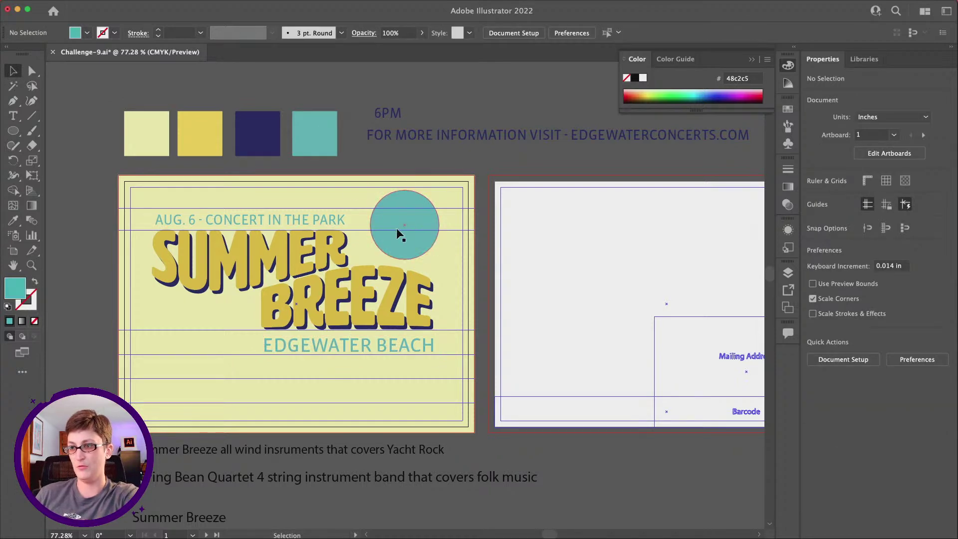
Draw a teal rectangle about 7.25 in wide and 1.11 in tall across the front artboard's lower edge, out to the bleed
{"action": "scroll", "coordinate": [387, 228], "scroll_direction": "left", "scroll_amount": 3}
{"action": "scroll", "coordinate": [387, 228], "scroll_direction": "down", "scroll_amount": 2}
{"action": "left_click_drag", "start_coordinate": [17, 135], "coordinate": [76, 131]}
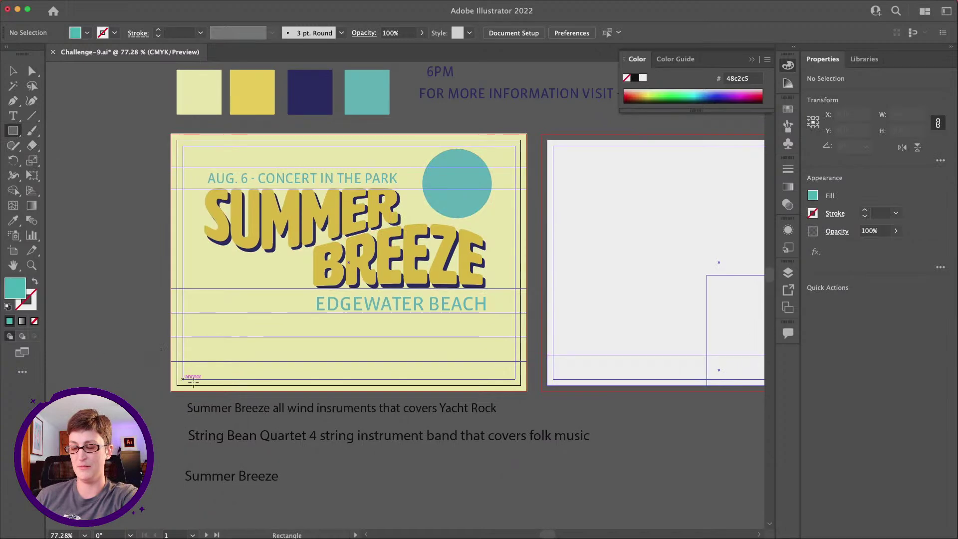
{"action": "scroll", "coordinate": [443, 212], "scroll_direction": "right", "scroll_amount": 1}
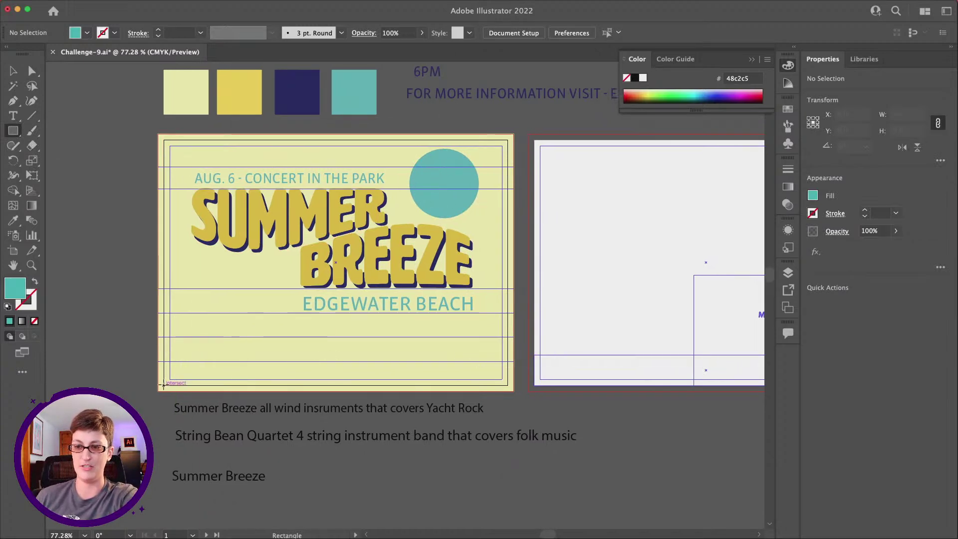
{"action": "mouse_move", "coordinate": [156, 391]}
{"action": "left_mouse_down"}
{"action": "mouse_move", "coordinate": [494, 372]}
{"action": "mouse_move", "coordinate": [482, 359]}
{"action": "mouse_move", "coordinate": [514, 336]}
{"action": "left_mouse_up"}
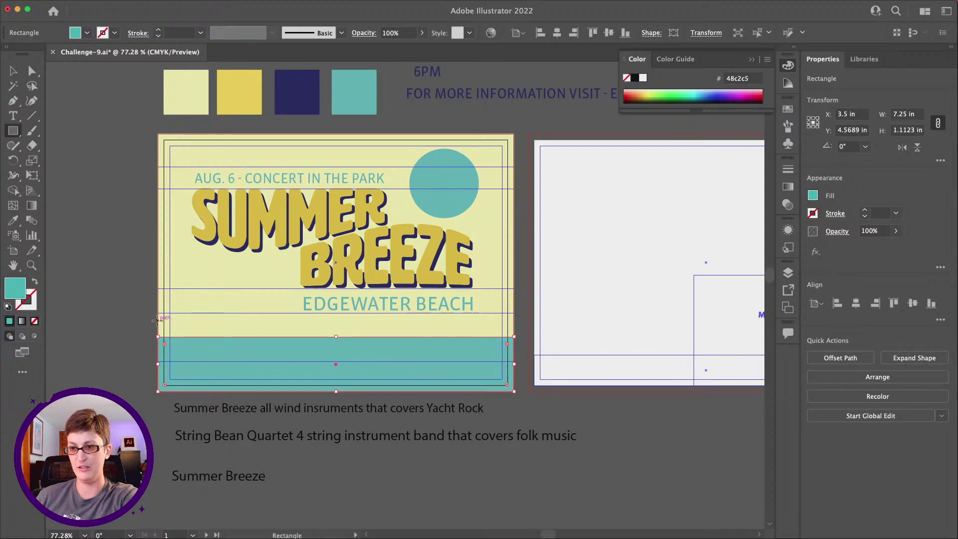
Add a full-width teal stripe about 0.15 in tall above the bottom band and lower the stripe and the band's upper edge slightly
{"action": "left_click_drag", "start_coordinate": [156, 320], "coordinate": [514, 328]}
{"action": "key", "text": "v"}
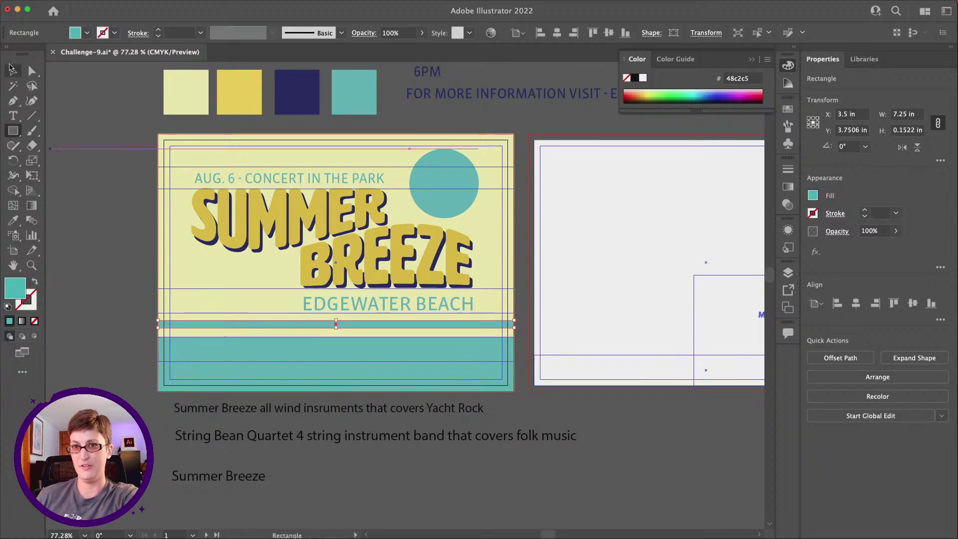
{"action": "left_click", "coordinate": [310, 342]}
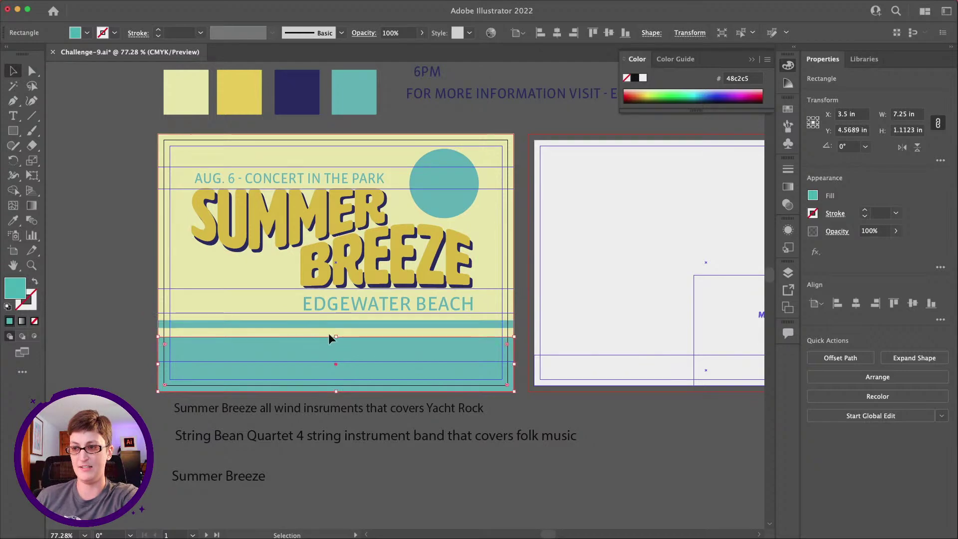
{"action": "mouse_move", "coordinate": [336, 336]}
{"action": "left_mouse_down"}
{"action": "mouse_move", "coordinate": [337, 346]}
{"action": "mouse_move", "coordinate": [340, 329]}
{"action": "left_mouse_up"}
Draw a thinner full-width teal stripe about 0.05 in tall above the existing stripe and deselect it
{"action": "left_click", "coordinate": [12, 131]}
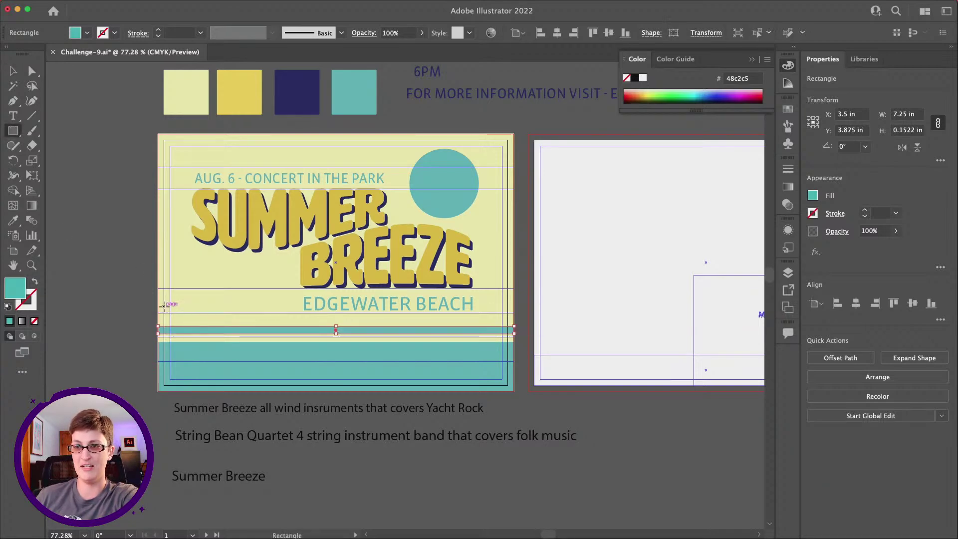
{"action": "left_click_drag", "start_coordinate": [155, 316], "coordinate": [515, 317]}
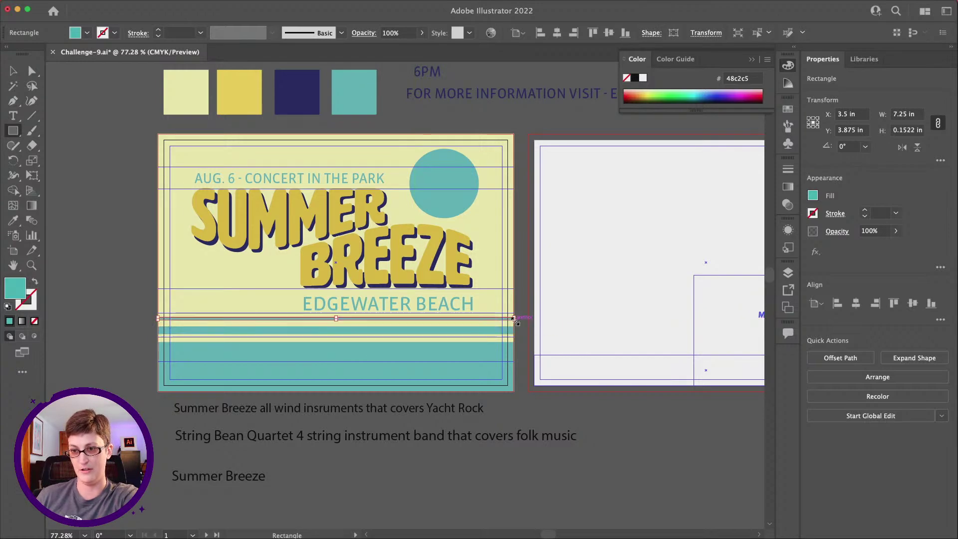
{"action": "left_click", "coordinate": [13, 71]}
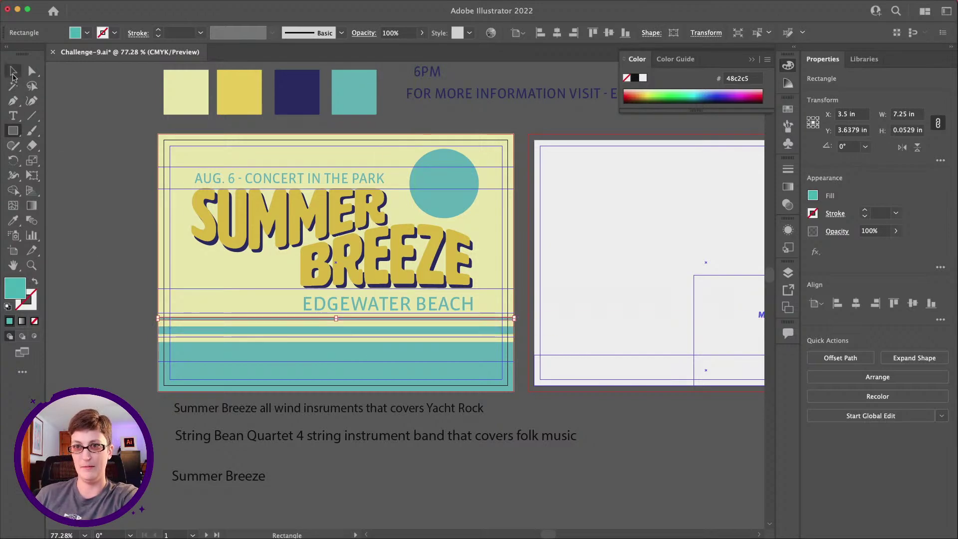
{"action": "left_click", "coordinate": [88, 224]}
Move the "6PM" text onto the teal circle and bring it to the front
{"action": "scroll", "coordinate": [148, 307], "scroll_direction": "right", "scroll_amount": 2}
{"action": "scroll", "coordinate": [148, 311], "scroll_direction": "up", "scroll_amount": 2}
{"action": "scroll", "coordinate": [148, 311], "scroll_direction": "left", "scroll_amount": 2}
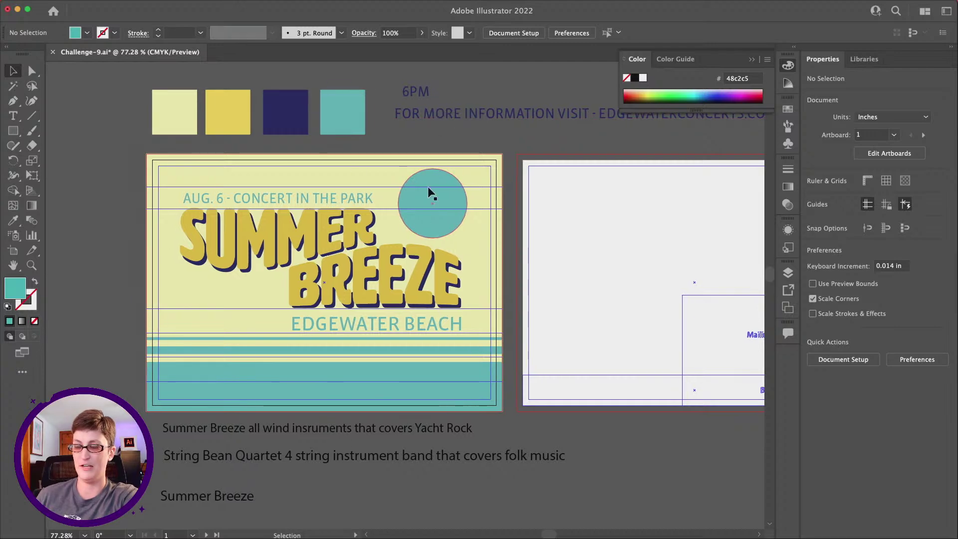
{"action": "scroll", "coordinate": [427, 187], "scroll_direction": "right", "scroll_amount": 3}
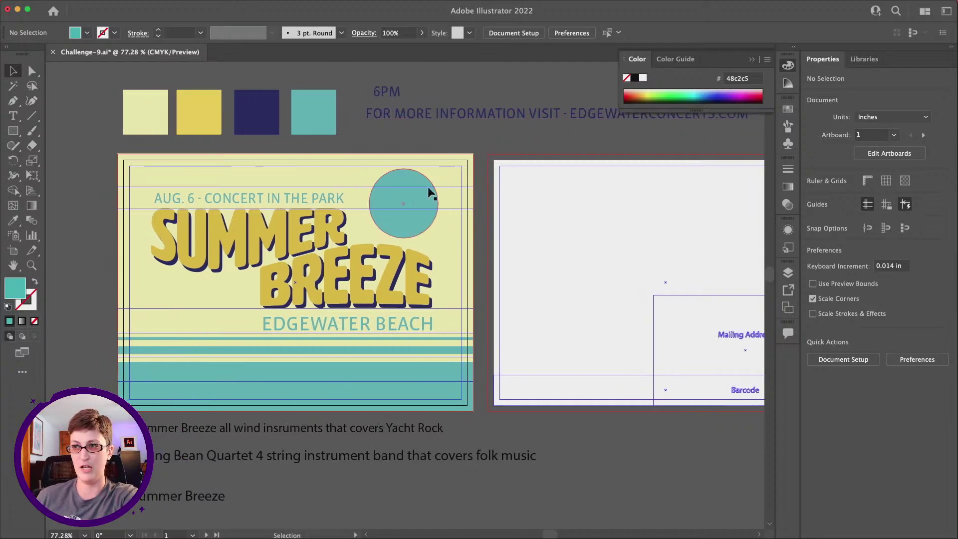
{"action": "left_click_drag", "start_coordinate": [395, 85], "coordinate": [414, 206]}
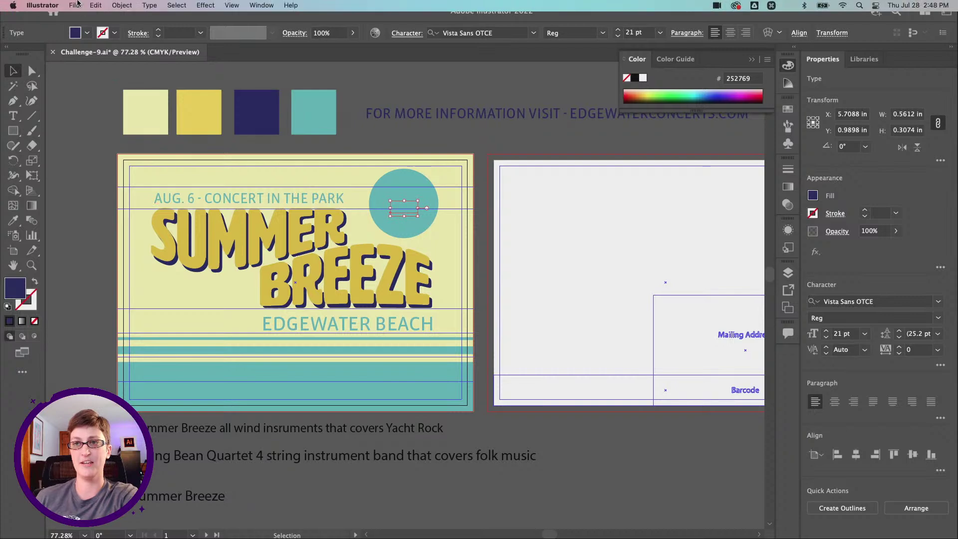
{"action": "left_click", "coordinate": [122, 5]}
{"action": "mouse_move", "coordinate": [130, 31]}
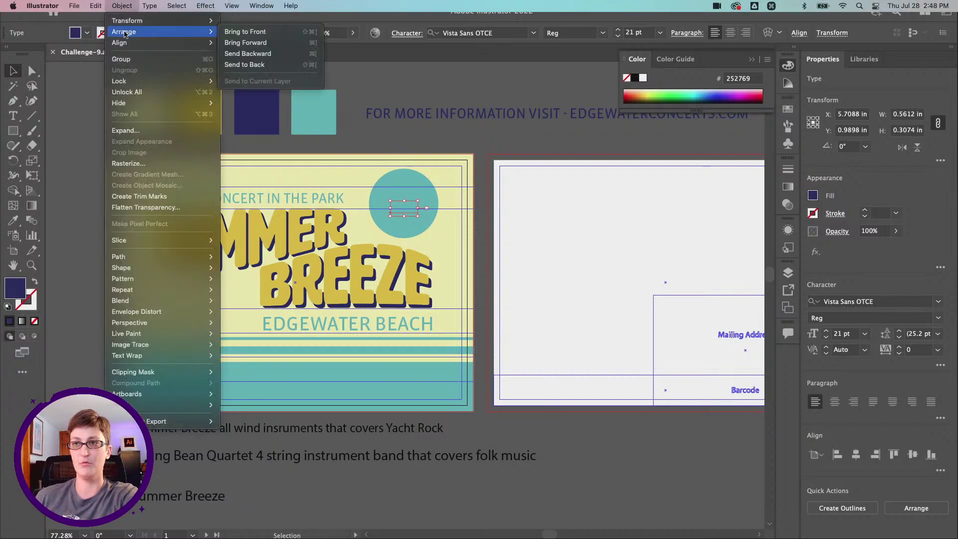
{"action": "left_click", "coordinate": [245, 32]}
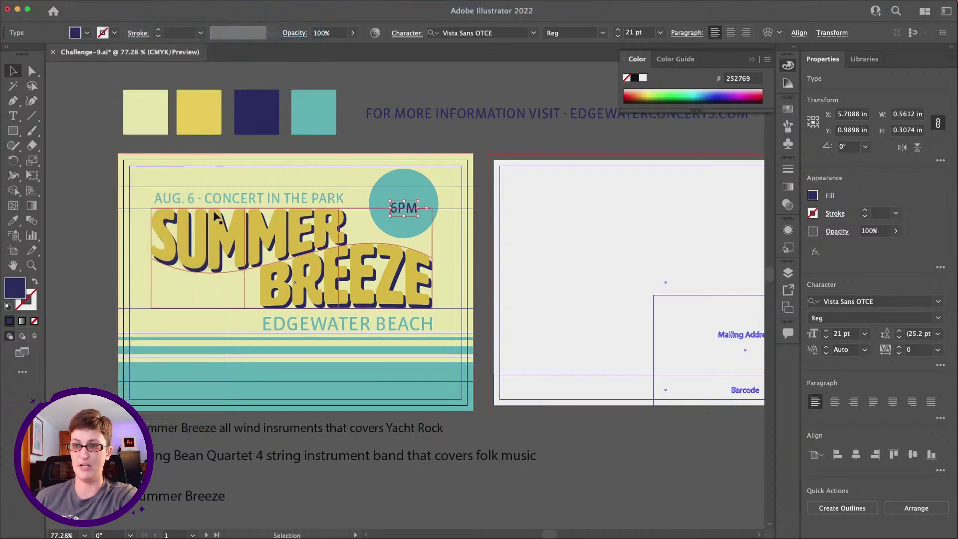
Color the "6PM" text with the pale yellow swatch and set its font style to Bold
{"action": "left_click", "coordinate": [13, 222]}
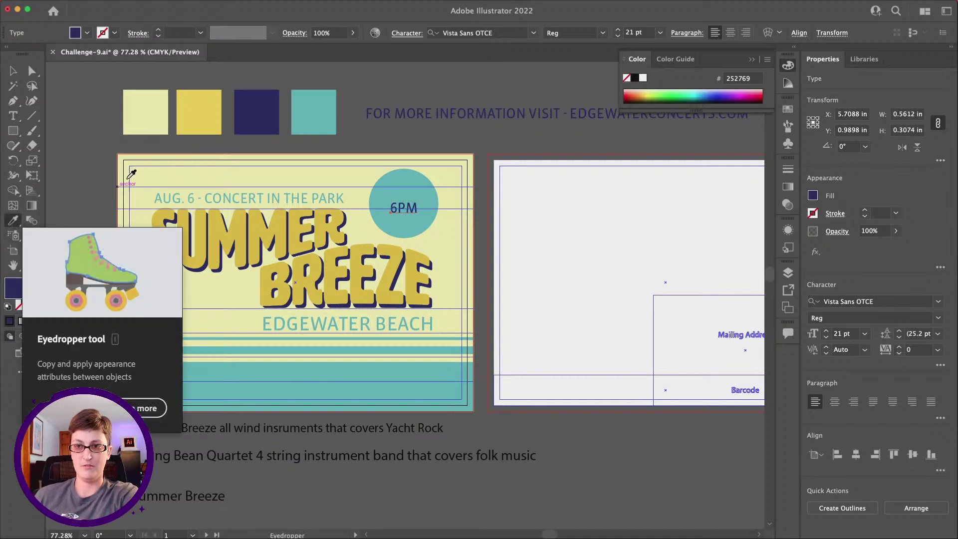
{"action": "left_click", "coordinate": [145, 102]}
{"action": "left_click", "coordinate": [13, 71]}
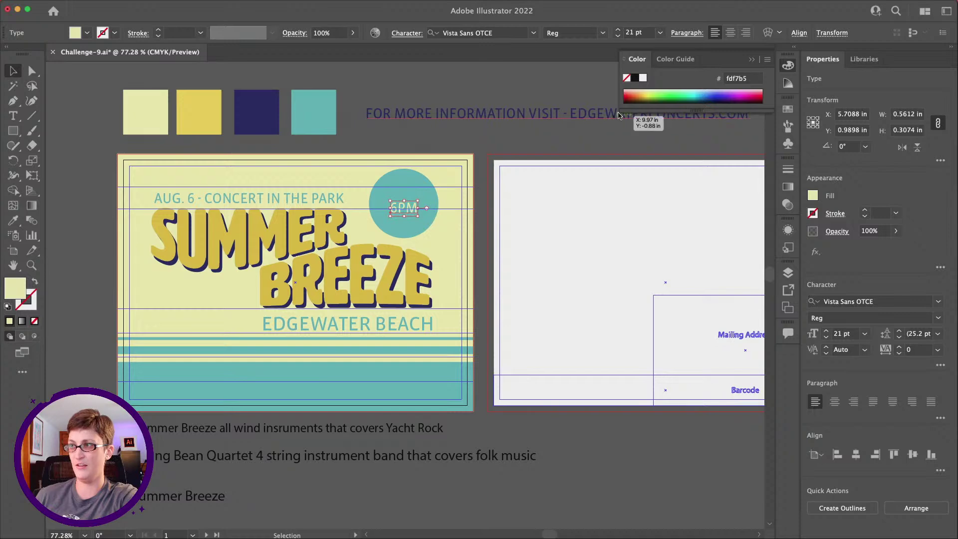
{"action": "left_click", "coordinate": [602, 34]}
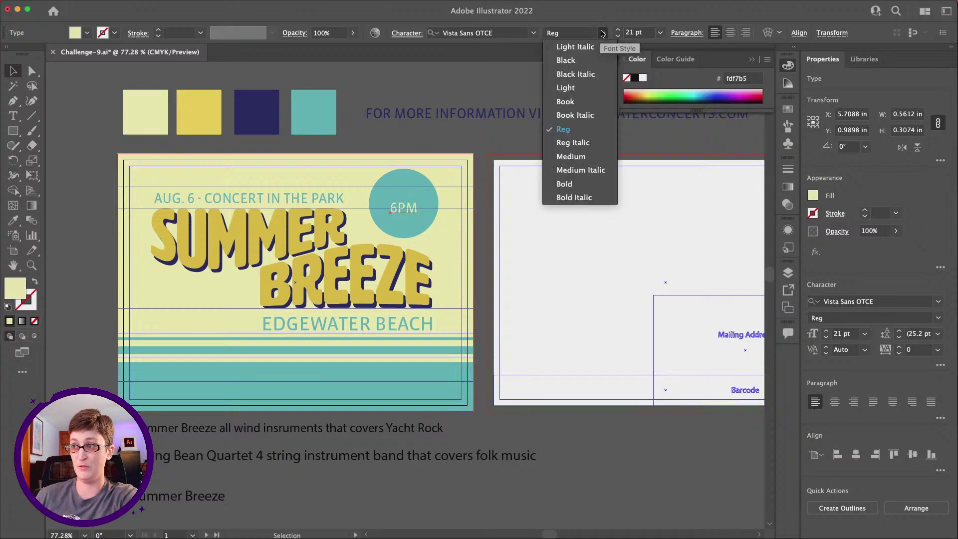
{"action": "left_click", "coordinate": [566, 183]}
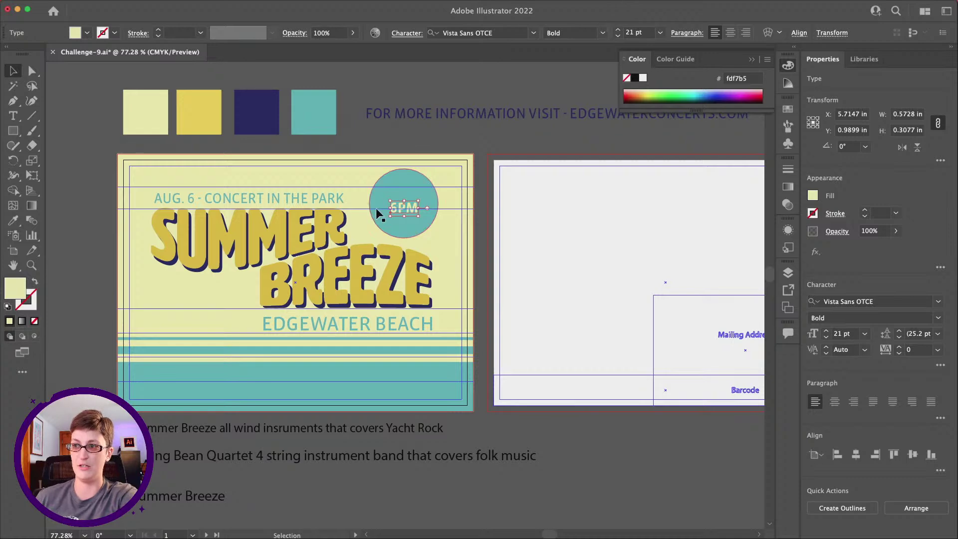
Increase the "6PM" text's font size to 35 pt
{"action": "left_click", "coordinate": [641, 31]}
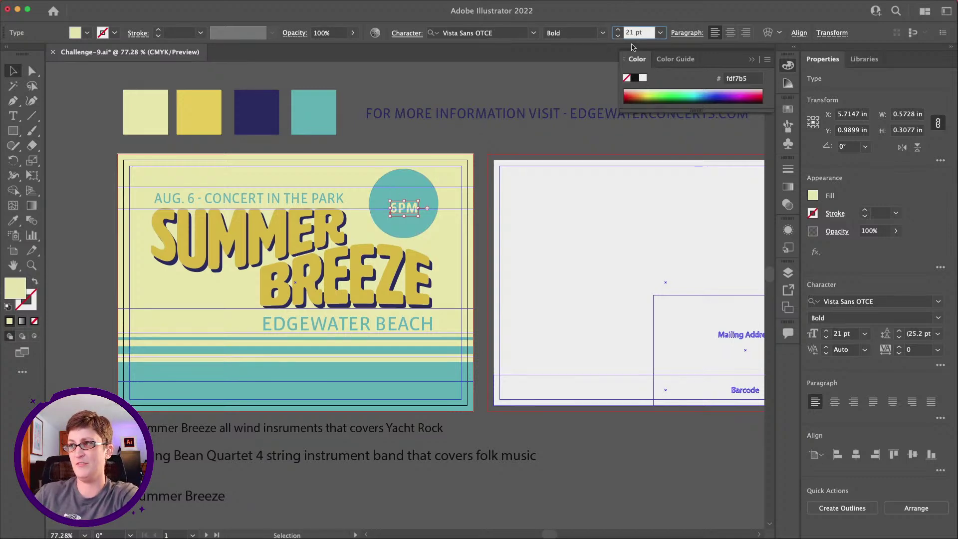
{"action": "key", "text": "Up"}
{"action": "key", "text": "Up"}
{"action": "key", "text": "Up"}
{"action": "key", "text": "Up"}
{"action": "key", "text": "Up"}
{"action": "key", "text": "Up"}
{"action": "key", "text": "Up"}
{"action": "key", "text": "Up"}
{"action": "key", "text": "Up"}
{"action": "key", "text": "Up"}
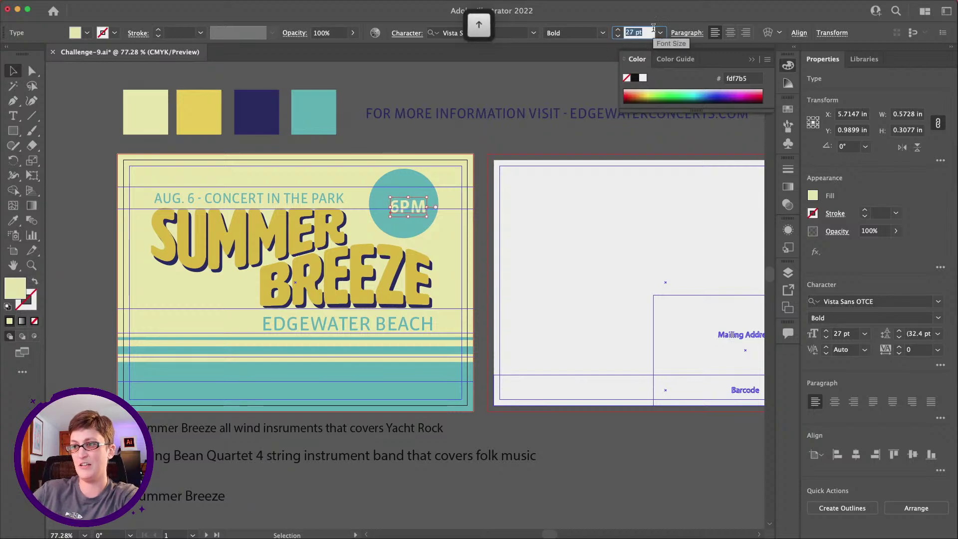
{"action": "key", "text": "Up"}
{"action": "key", "text": "Up"}
{"action": "key", "text": "Up"}
{"action": "key", "text": "Up"}
Center the "6PM" text within the teal circle, fine-tuning its position in small nudges
{"action": "left_click_drag", "start_coordinate": [414, 205], "coordinate": [406, 198]}
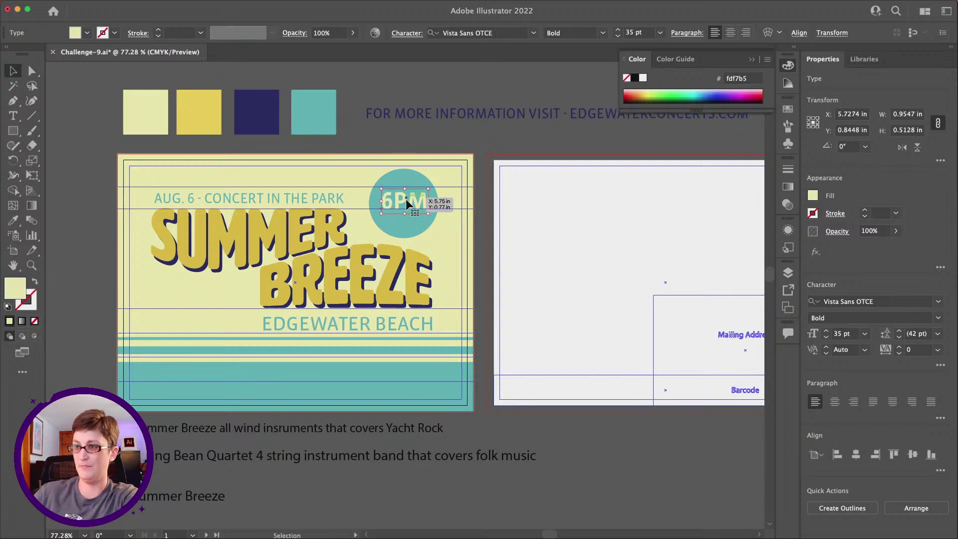
{"action": "key", "text": "Down"}
{"action": "key", "text": "Down"}
{"action": "key", "text": "Down"}
{"action": "key", "text": "Down"}
{"action": "key", "text": "Down"}
{"action": "key", "text": "Left"}
{"action": "key", "text": "Left"}
{"action": "key", "text": "Up"}
Place the "For more information visit" line in front of the bottom teal band, scaled to about 6.74 in wide within the inner margins
{"action": "left_click_drag", "start_coordinate": [454, 116], "coordinate": [229, 388]}
{"action": "left_click", "coordinate": [122, 6]}
{"action": "mouse_move", "coordinate": [127, 21]}
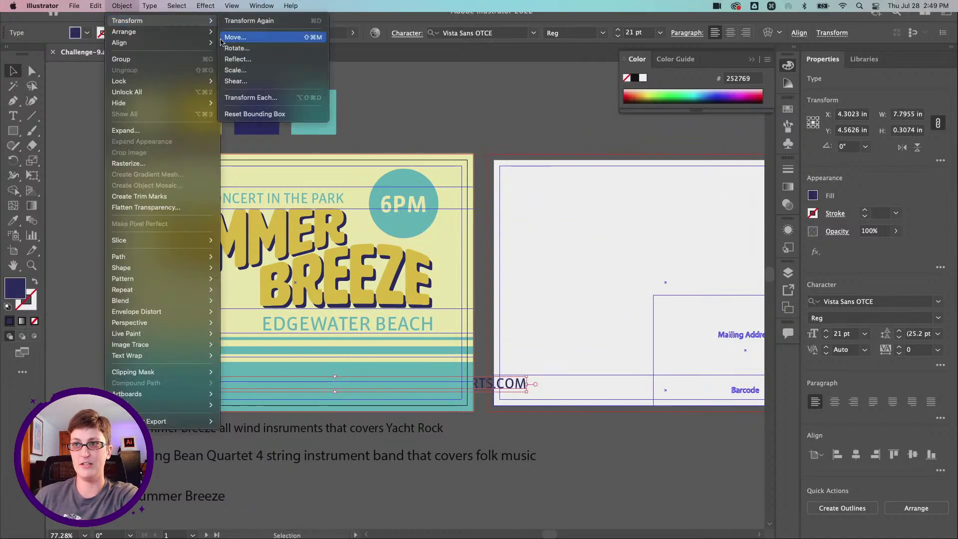
{"action": "mouse_move", "coordinate": [164, 32]}
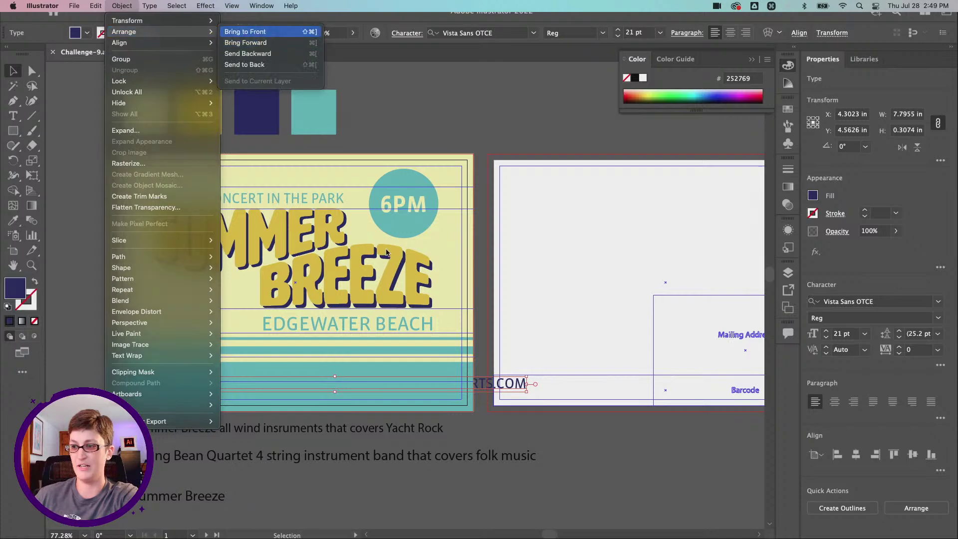
{"action": "key", "text": "Return"}
{"action": "scroll", "coordinate": [458, 313], "scroll_direction": "left", "scroll_amount": 3}
{"action": "left_click_drag", "start_coordinate": [553, 375], "coordinate": [510, 382]}
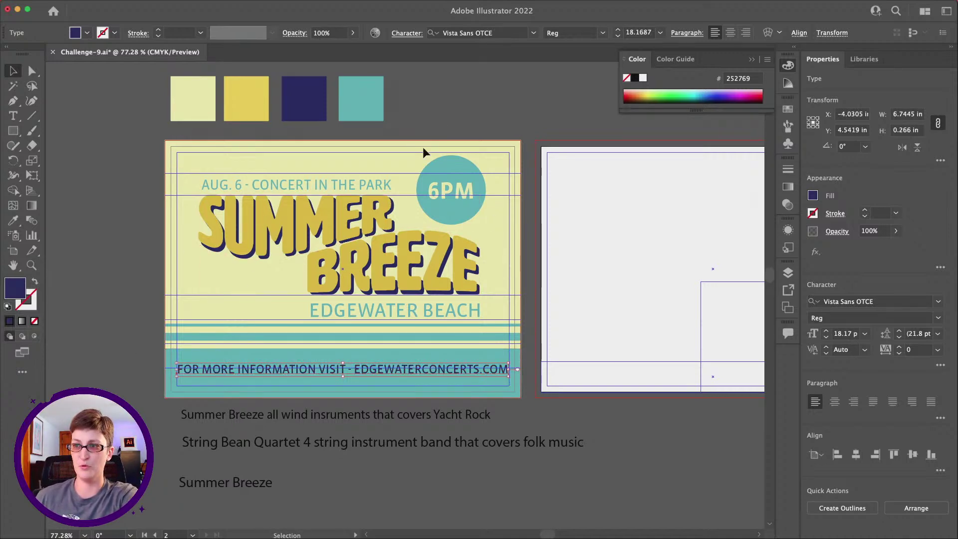
Examine the blank mailing side on the second artboard, including its stamp, mailing address and barcode zones
{"action": "left_click", "coordinate": [435, 453]}
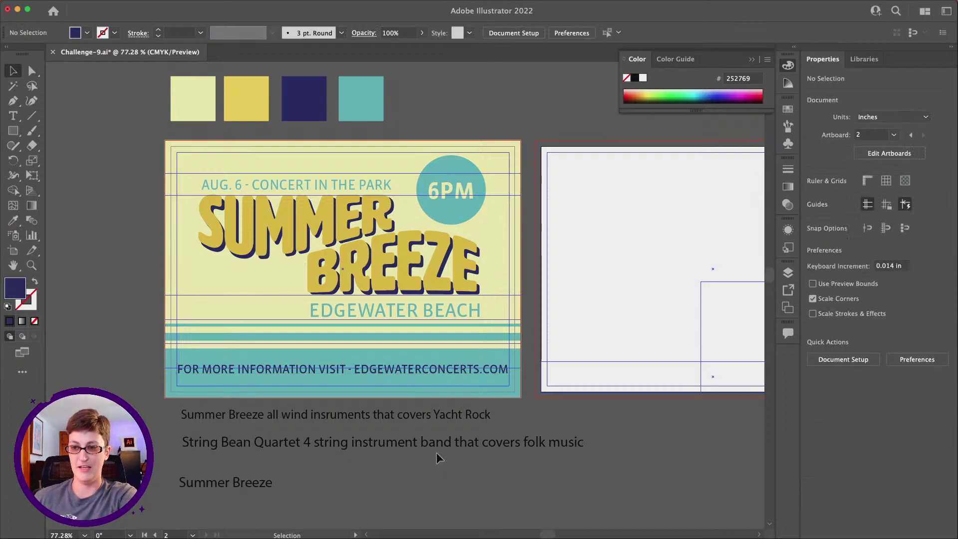
{"action": "scroll", "coordinate": [436, 452], "scroll_direction": "down", "scroll_amount": 3}
{"action": "scroll", "coordinate": [436, 452], "scroll_direction": "down", "scroll_amount": 2}
{"action": "scroll", "coordinate": [436, 452], "scroll_direction": "right", "scroll_amount": 2}
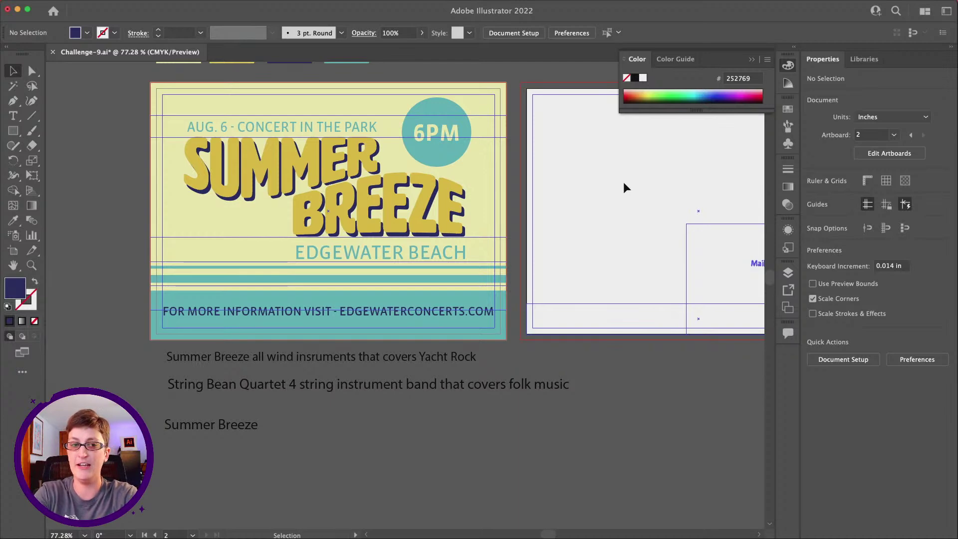
{"action": "scroll", "coordinate": [667, 259], "scroll_direction": "right", "scroll_amount": 5}
{"action": "scroll", "coordinate": [667, 259], "scroll_direction": "down", "scroll_amount": 1}
{"action": "scroll", "coordinate": [669, 269], "scroll_direction": "right", "scroll_amount": 5}
{"action": "scroll", "coordinate": [351, 238], "scroll_direction": "up", "scroll_amount": 1}
{"action": "scroll", "coordinate": [351, 239], "scroll_direction": "right", "scroll_amount": 1}
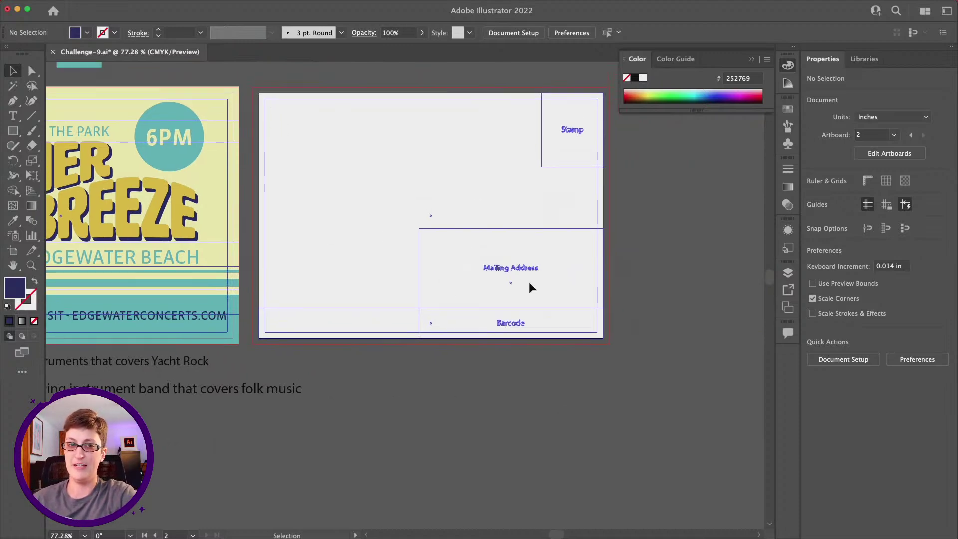
{"action": "scroll", "coordinate": [483, 258], "scroll_direction": "up", "scroll_amount": 2}
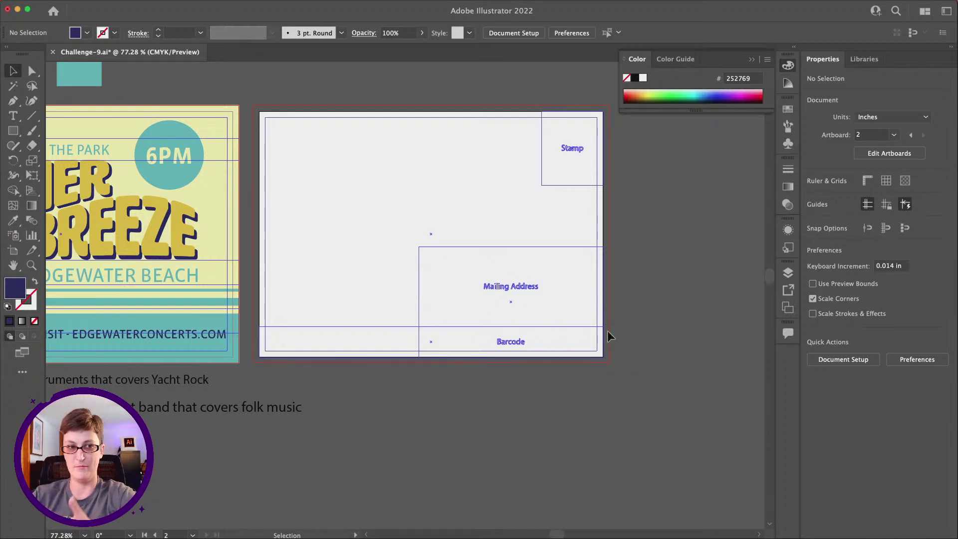
Draw a straight horizontal line with the Pen tool across the mailing side's blank area, with no fill and a navy 1 pt stroke
{"action": "scroll", "coordinate": [563, 274], "scroll_direction": "left", "scroll_amount": 3}
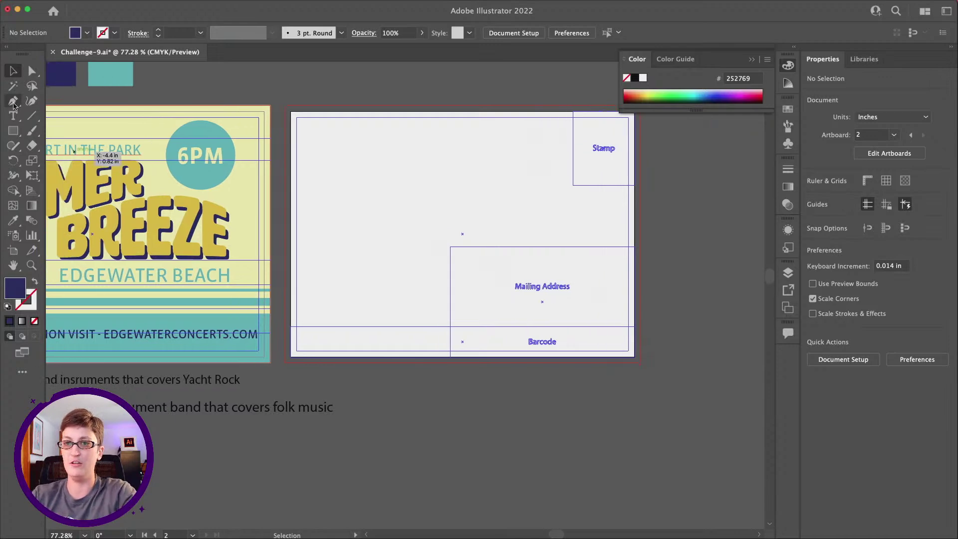
{"action": "left_click", "coordinate": [13, 101]}
{"action": "left_click", "coordinate": [305, 232]}
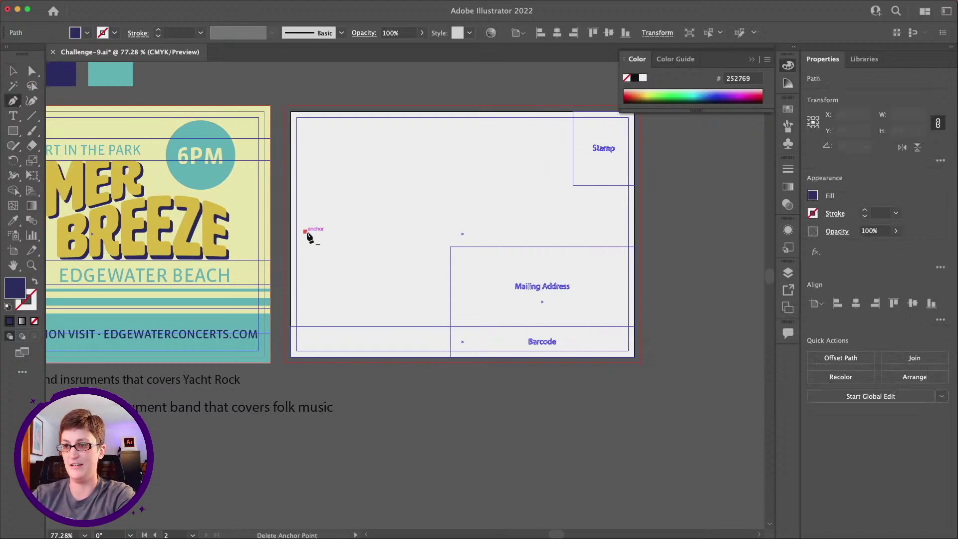
{"action": "left_click", "coordinate": [434, 231]}
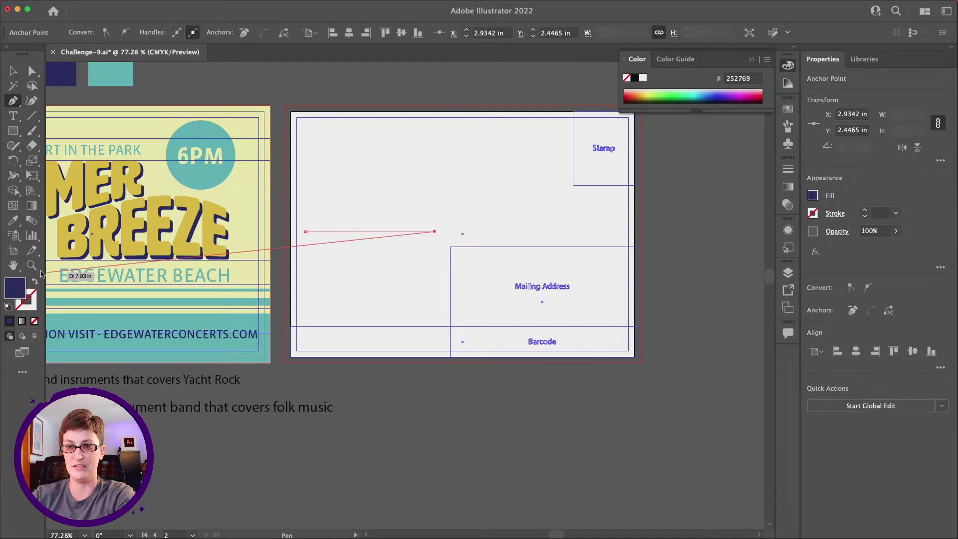
{"action": "left_click", "coordinate": [35, 282]}
{"action": "left_click", "coordinate": [13, 71]}
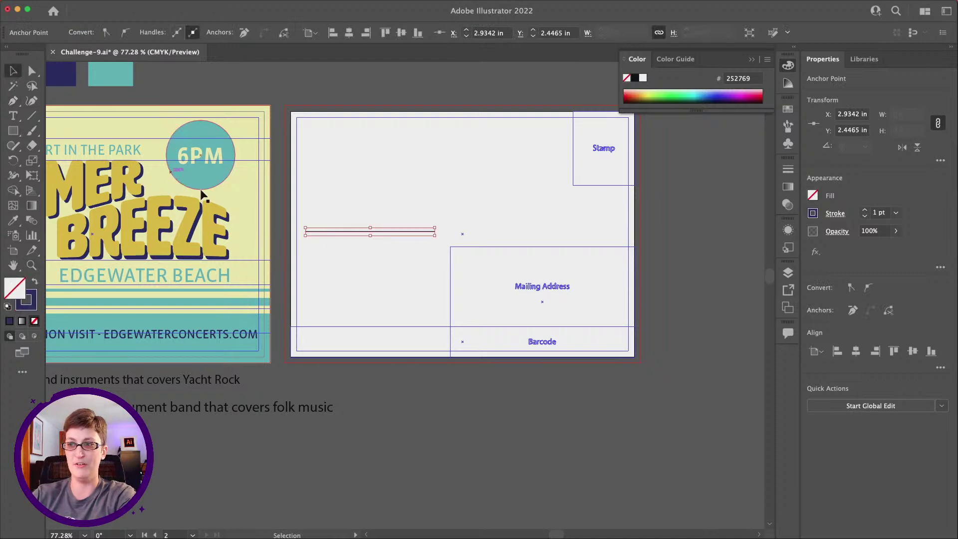
{"action": "scroll", "coordinate": [367, 373], "scroll_direction": "left", "scroll_amount": 1}
{"action": "left_click", "coordinate": [367, 373]}
Save the document to the Desktop as Challenge-9.pdf in Adobe PDF format, including all artboards
{"action": "scroll", "coordinate": [367, 373], "scroll_direction": "left", "scroll_amount": 5}
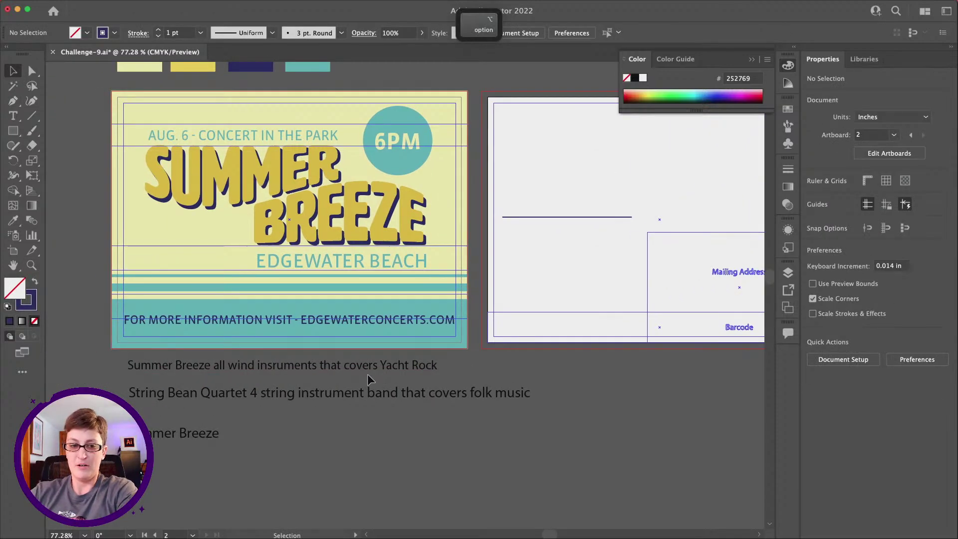
{"action": "scroll", "coordinate": [330, 341], "scroll_direction": "left", "scroll_amount": 1}
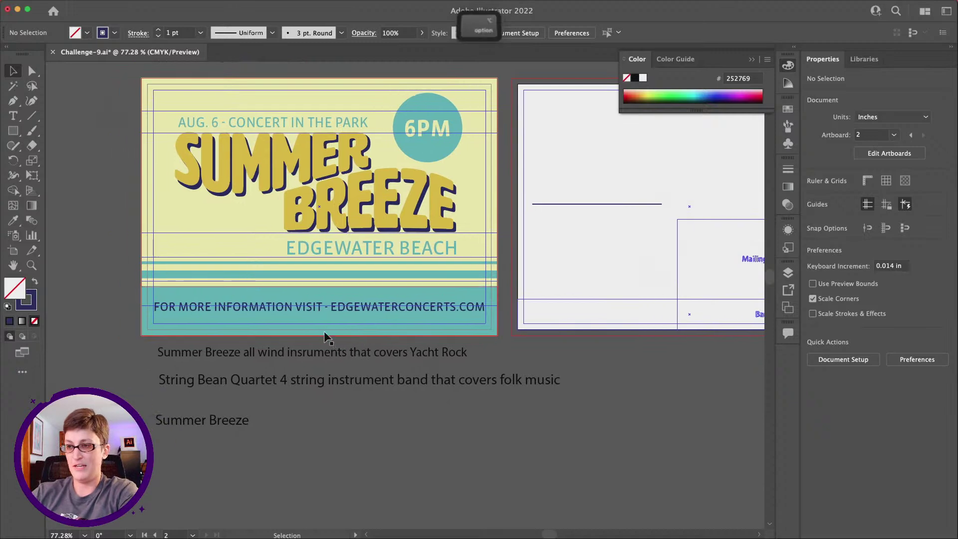
{"action": "scroll", "coordinate": [324, 330], "scroll_direction": "down", "scroll_amount": 2}
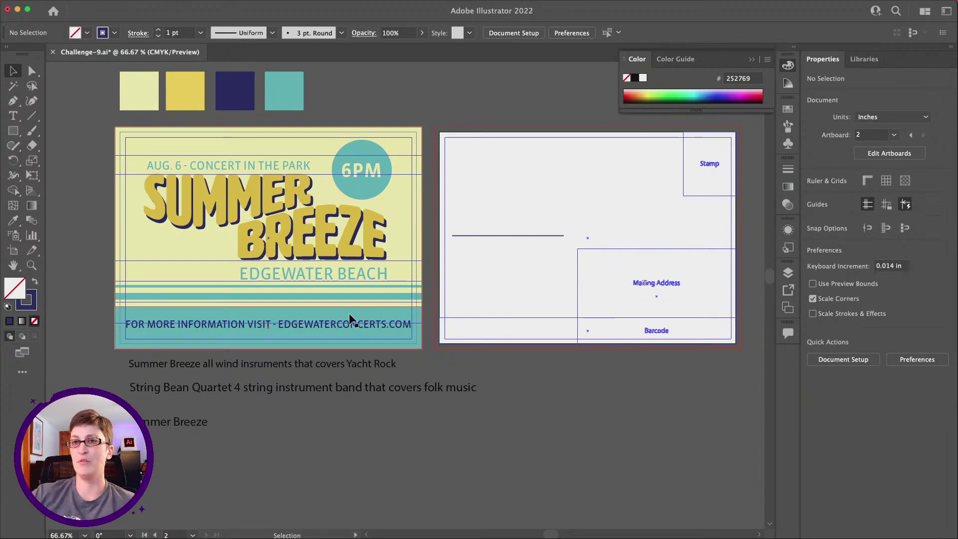
{"action": "left_click", "coordinate": [73, 5]}
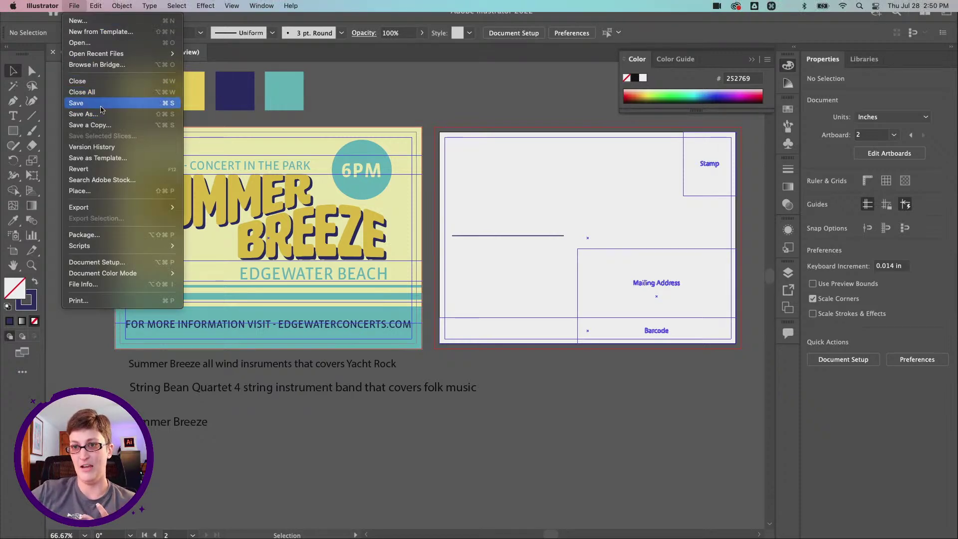
{"action": "left_click", "coordinate": [103, 114]}
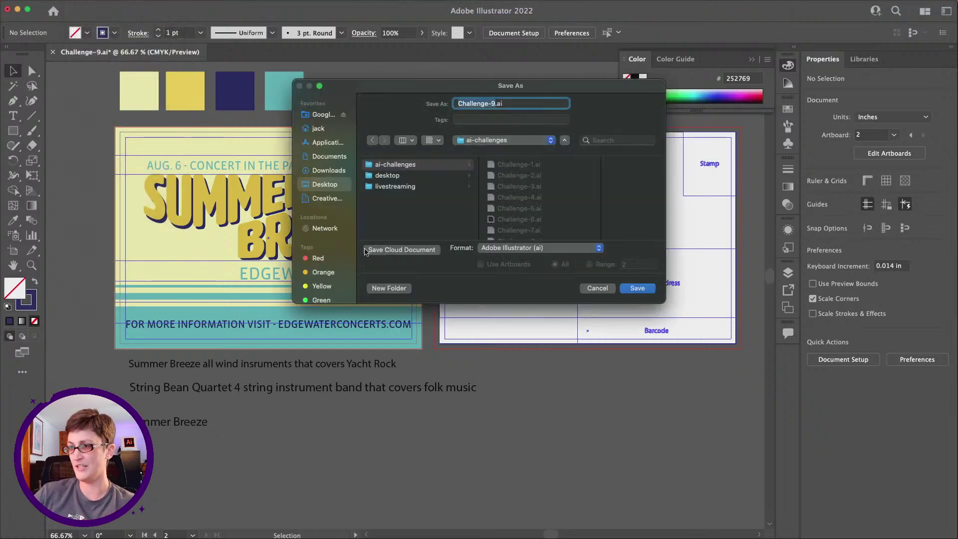
{"action": "left_click", "coordinate": [325, 184]}
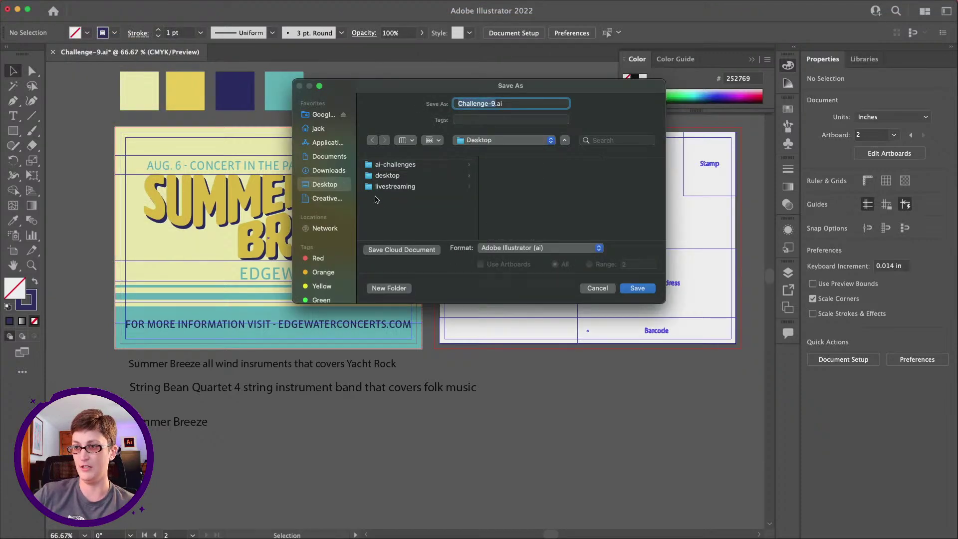
{"action": "left_click", "coordinate": [595, 246]}
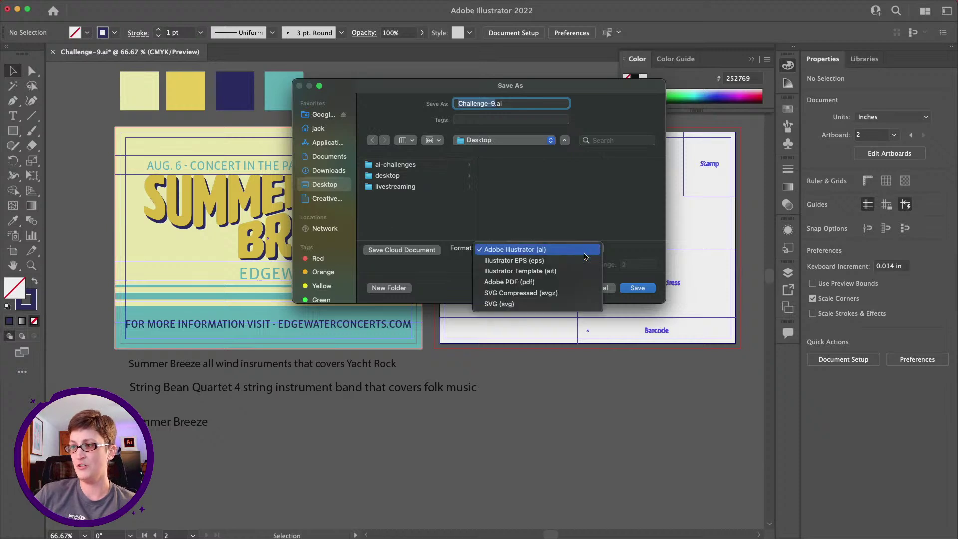
{"action": "left_click", "coordinate": [575, 281]}
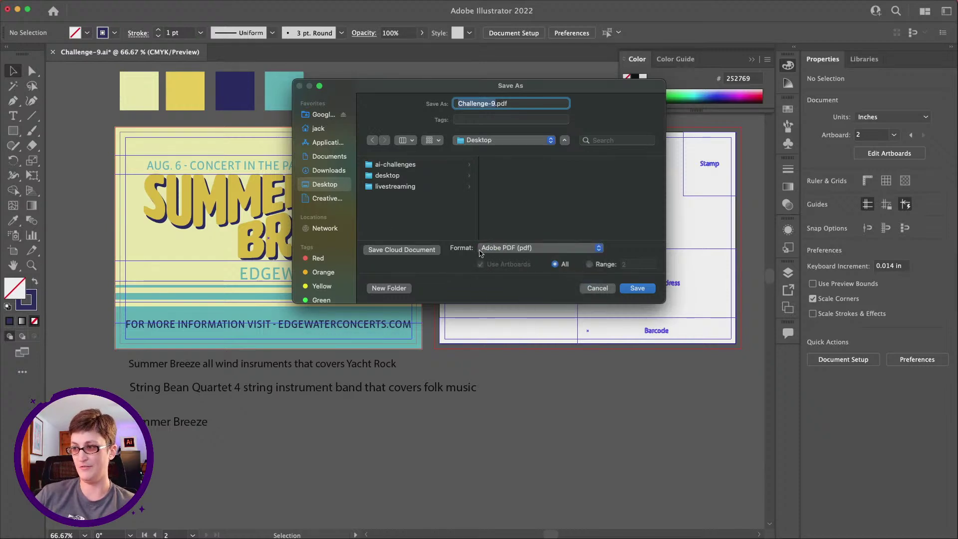
{"action": "left_click", "coordinate": [639, 289]}
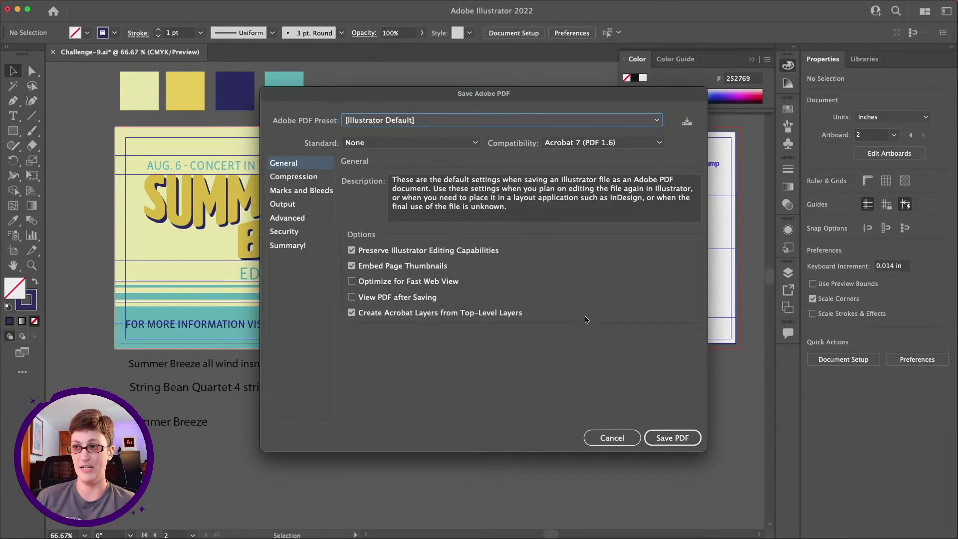
Save the PDF with the High Quality Print preset, the document bleed settings and trim marks
{"action": "left_click", "coordinate": [657, 121]}
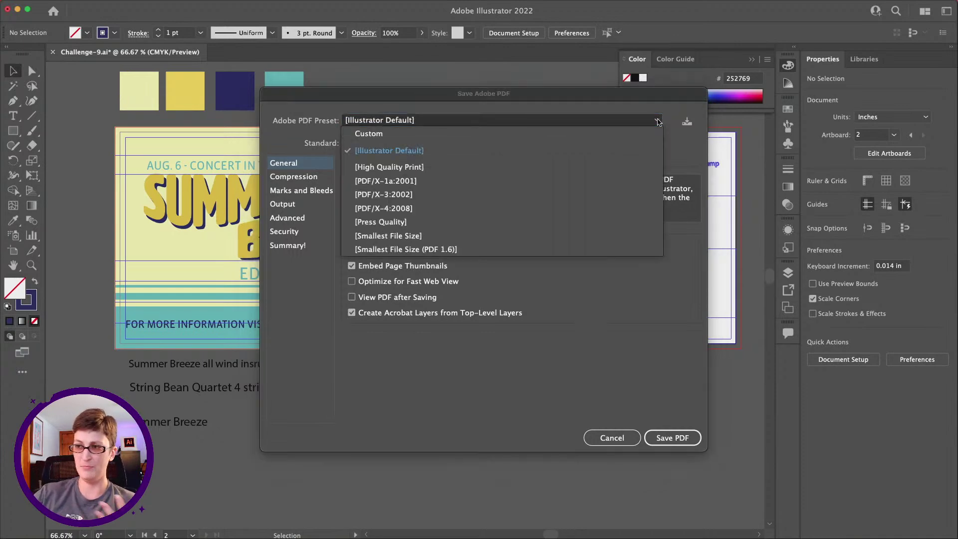
{"action": "left_click", "coordinate": [609, 164]}
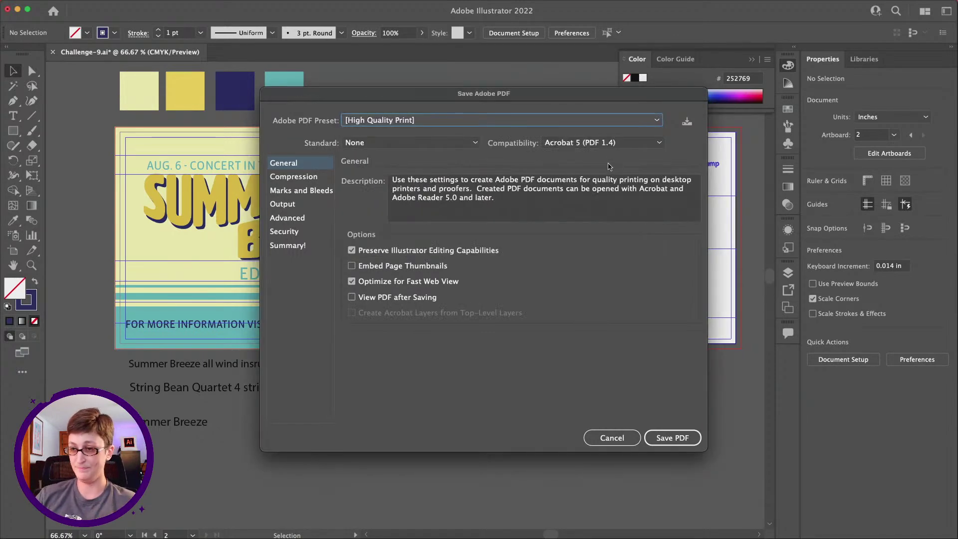
{"action": "left_click", "coordinate": [310, 193]}
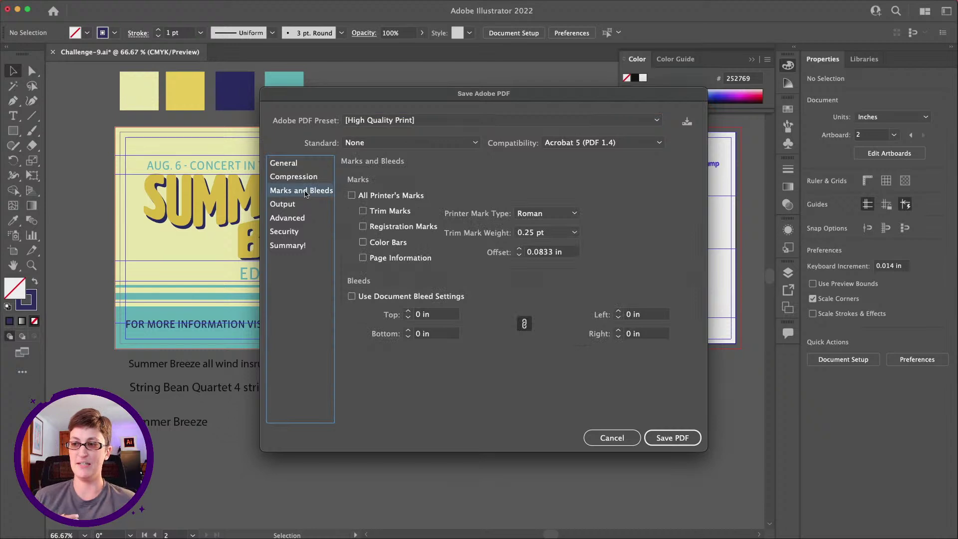
{"action": "left_click", "coordinate": [351, 296]}
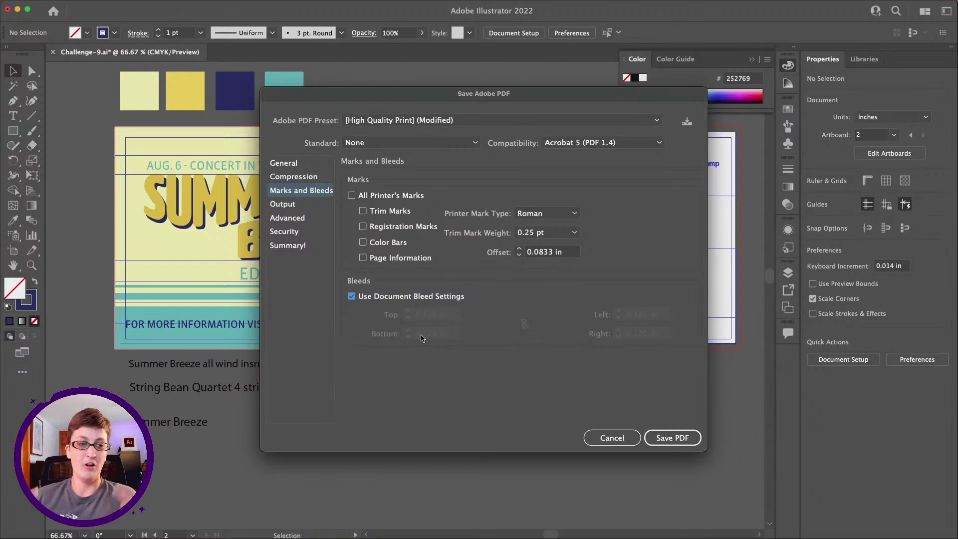
{"action": "left_click", "coordinate": [363, 211]}
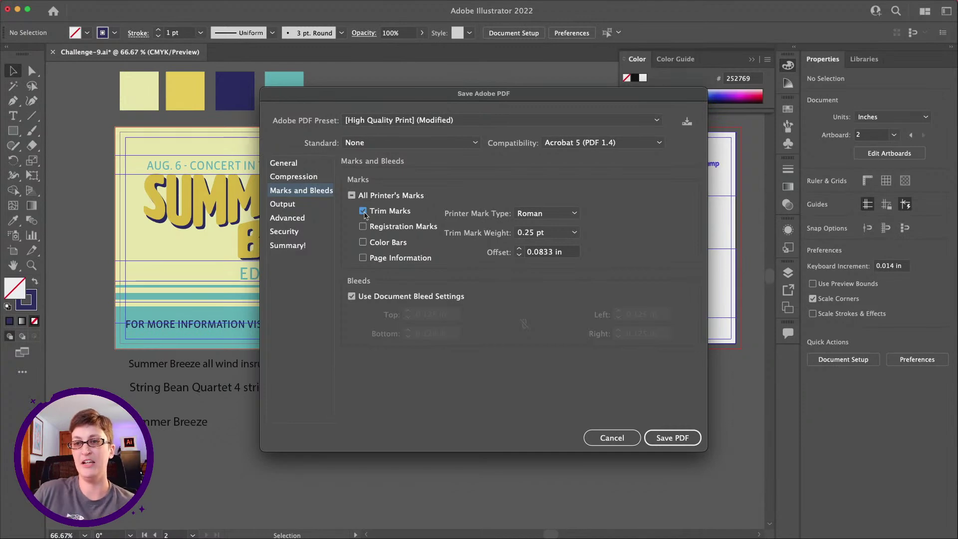
{"action": "left_click_drag", "start_coordinate": [310, 95], "coordinate": [471, 102]}
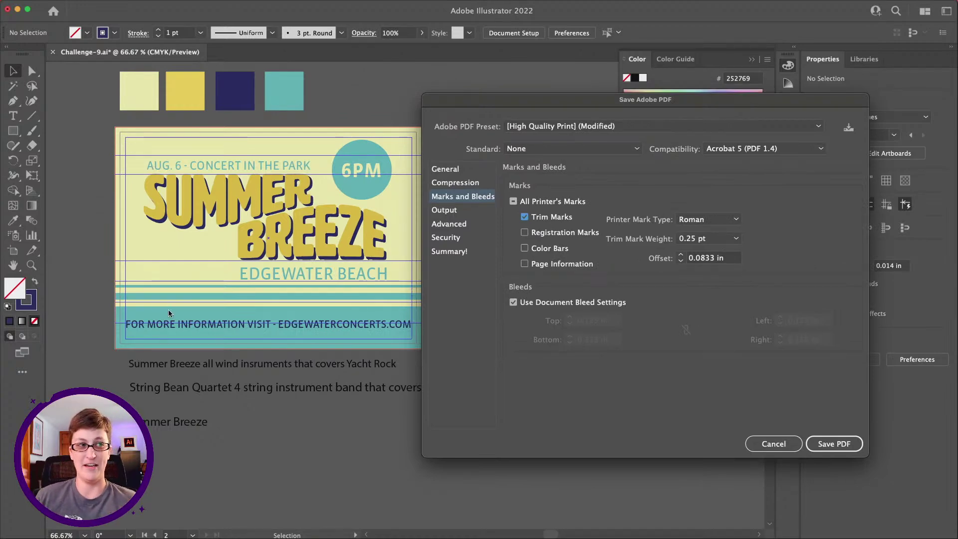
{"action": "left_click_drag", "start_coordinate": [432, 102], "coordinate": [265, 80]}
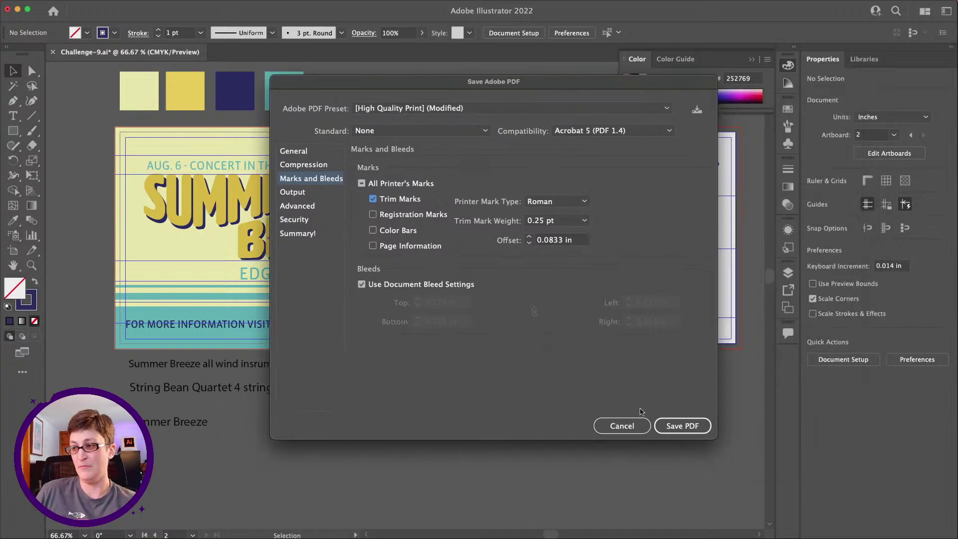
{"action": "left_click", "coordinate": [668, 425]}
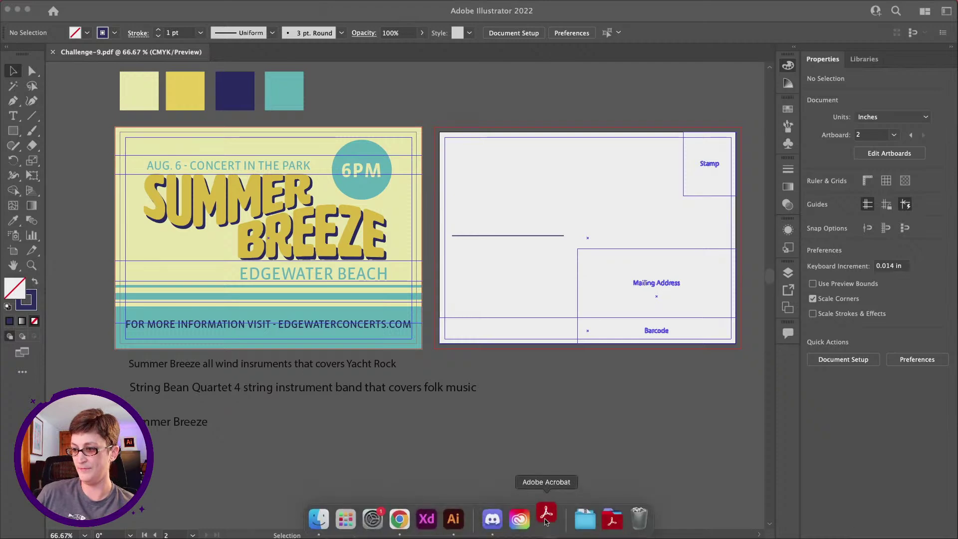
Switch to Adobe Acrobat to review the trim marks and bleed in Challenge-9.pdf, and return to Illustrator
{"action": "scroll", "coordinate": [549, 489], "scroll_direction": "right", "scroll_amount": 2}
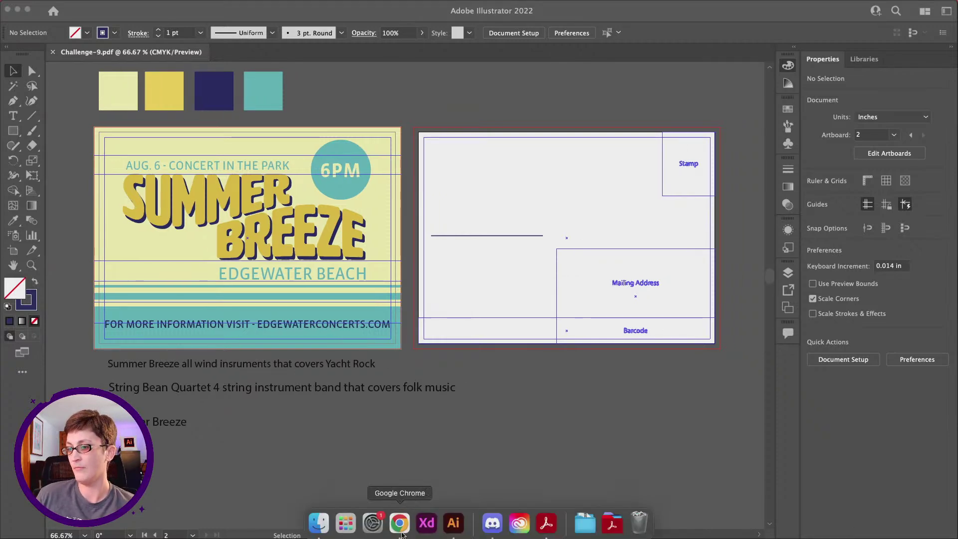
{"action": "left_click", "coordinate": [546, 518]}
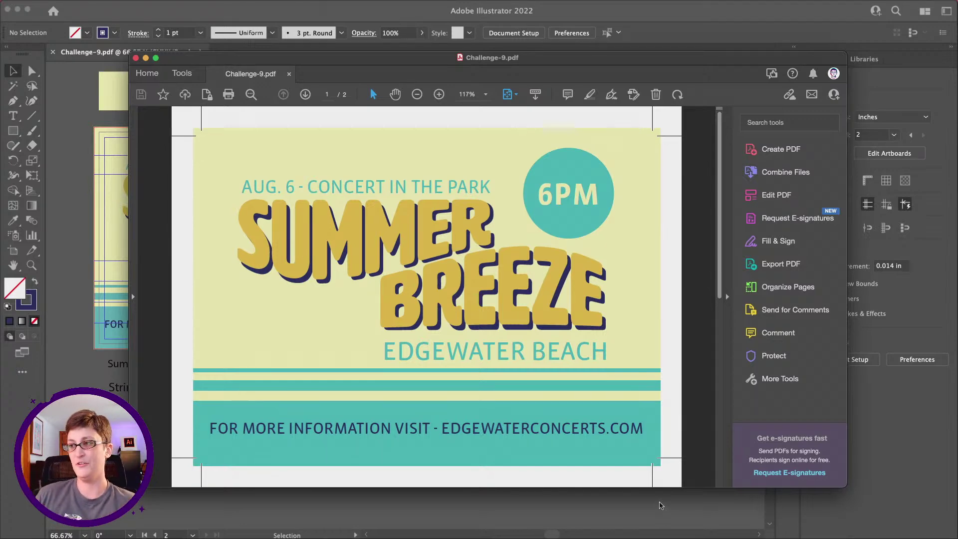
{"action": "left_click", "coordinate": [719, 424]}
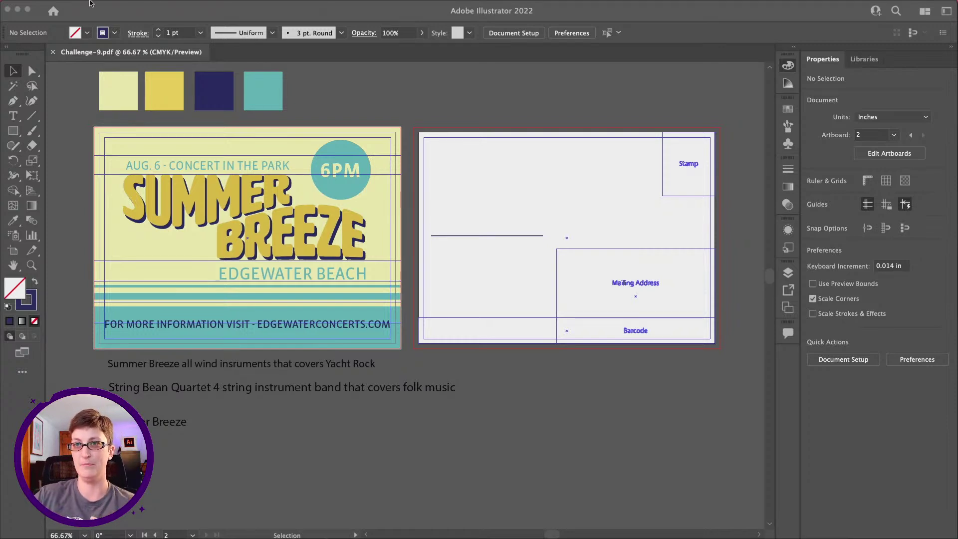
{"action": "key", "text": "F6"}
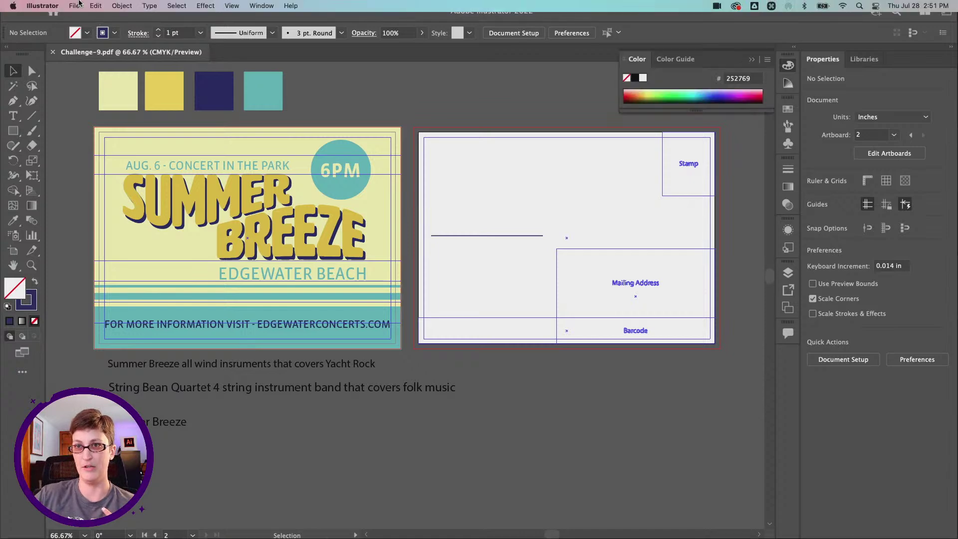
Export the document to the Desktop as Challenge-9.png in PNG format, using all artboards
{"action": "left_click", "coordinate": [74, 5]}
{"action": "mouse_move", "coordinate": [126, 210]}
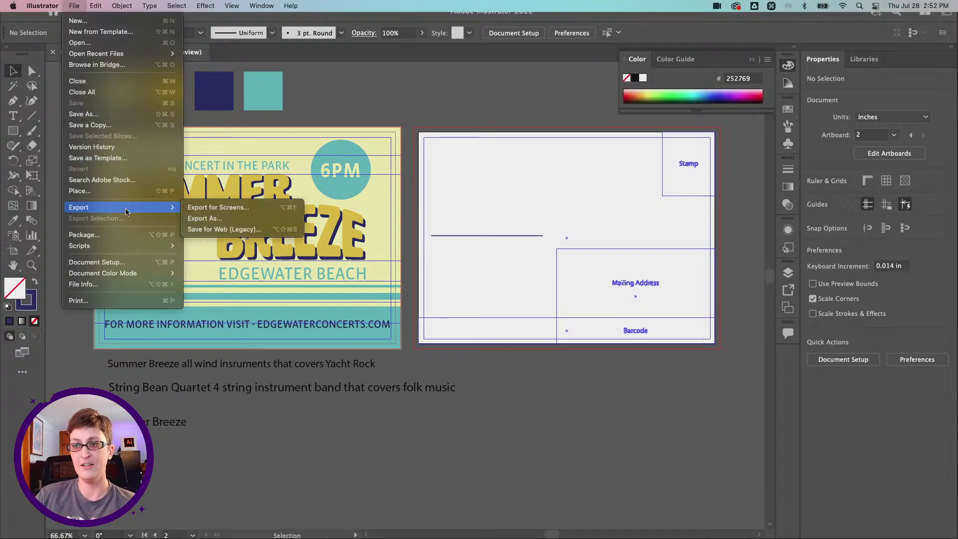
{"action": "left_click", "coordinate": [213, 220]}
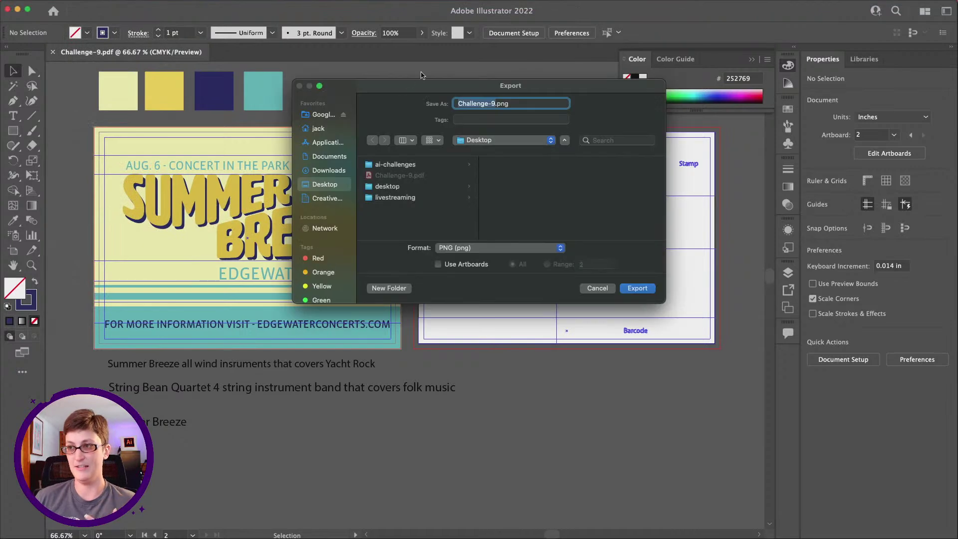
{"action": "left_click_drag", "start_coordinate": [418, 82], "coordinate": [382, 140]}
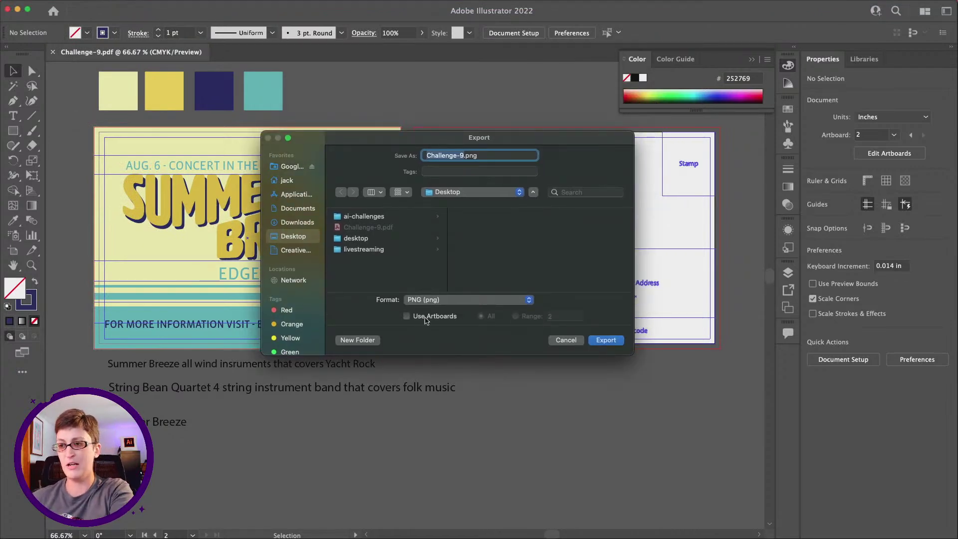
{"action": "left_click", "coordinate": [415, 319]}
{"action": "left_click_drag", "start_coordinate": [434, 138], "coordinate": [527, 187]}
{"action": "left_click_drag", "start_coordinate": [660, 177], "coordinate": [689, 135]}
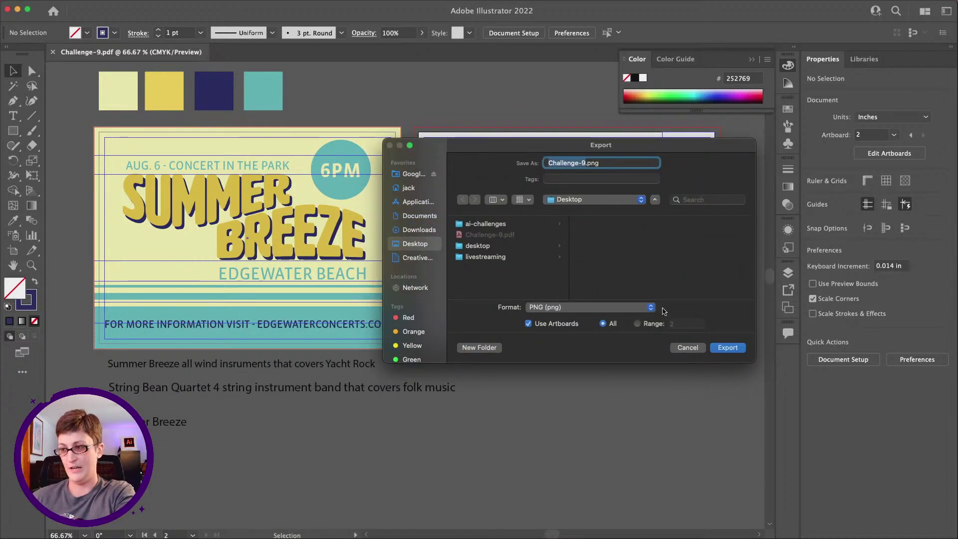
{"action": "left_click", "coordinate": [723, 348]}
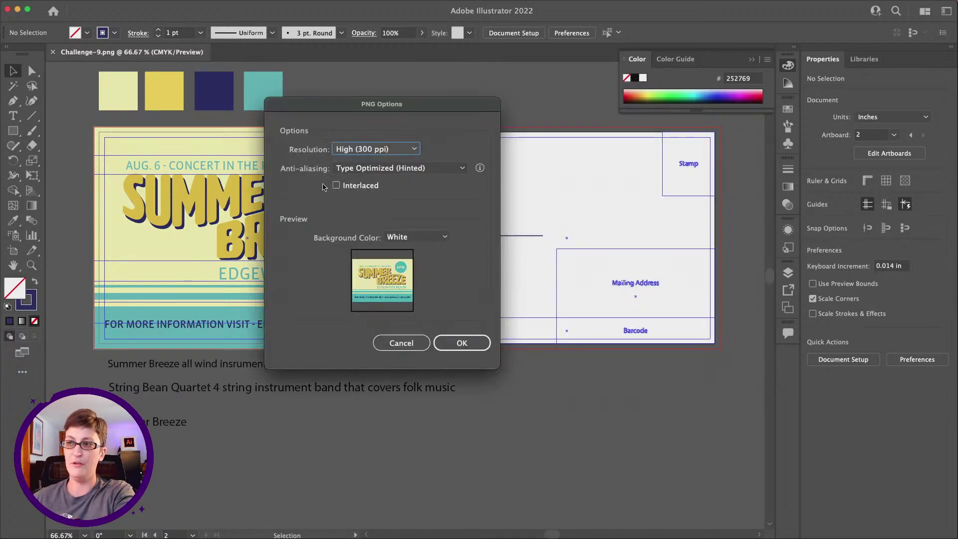
Set the PNG resolution to High (300 ppi), keep the anti-aliasing at Type Optimized (Hinted) with a white background, and finish the export
{"action": "left_click", "coordinate": [385, 149]}
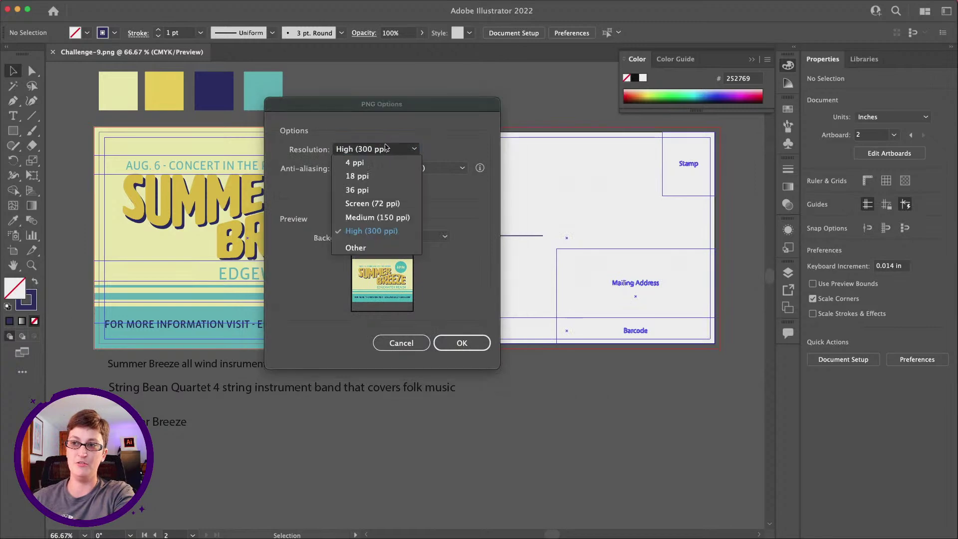
{"action": "left_click", "coordinate": [365, 203]}
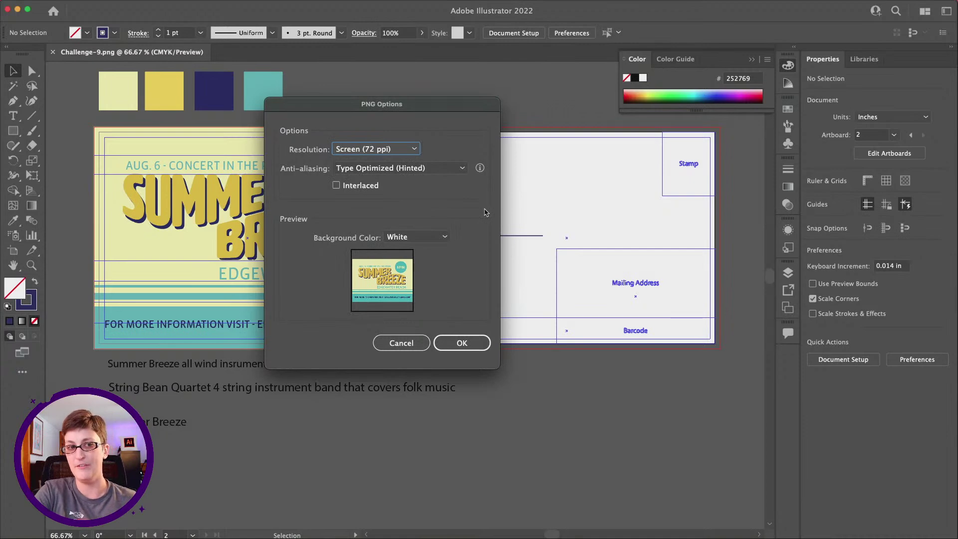
{"action": "left_click", "coordinate": [403, 153]}
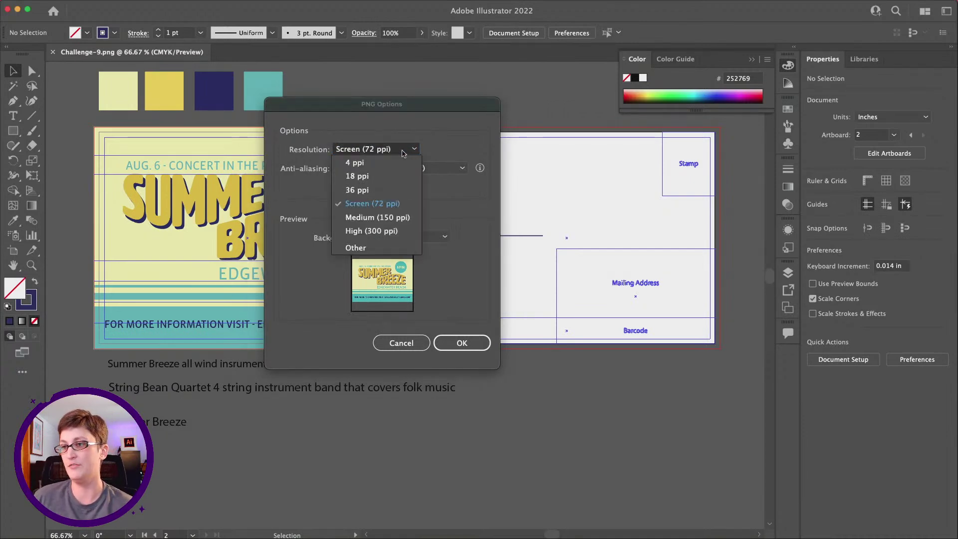
{"action": "left_click", "coordinate": [387, 235]}
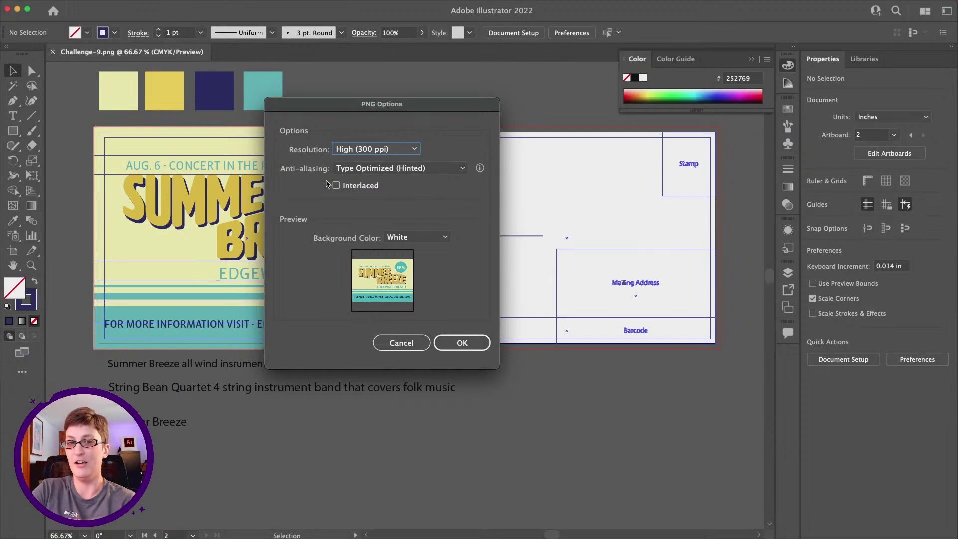
{"action": "left_click", "coordinate": [449, 342]}
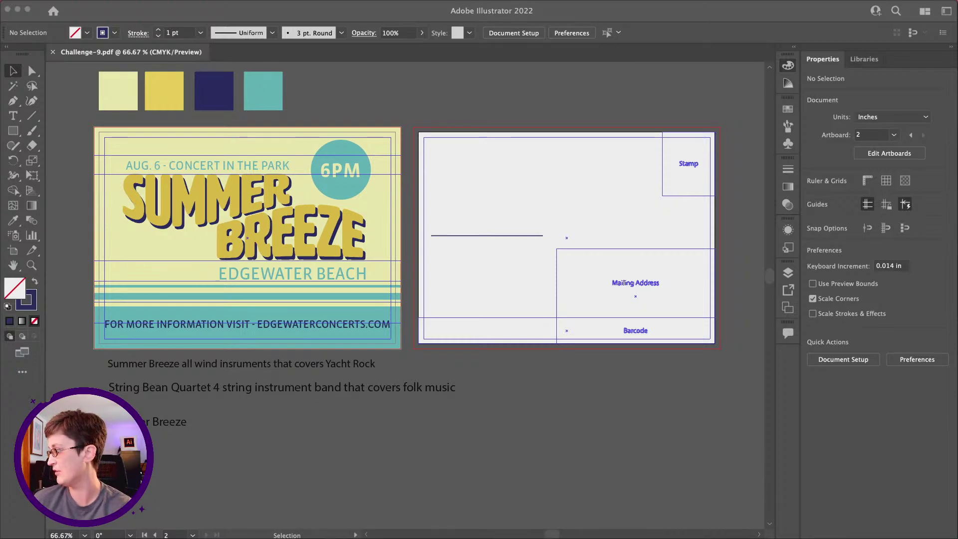
Switch to Preview to review the exported Challenge-9_Front.png, and close the image
{"action": "key", "text": "super+Tab"}
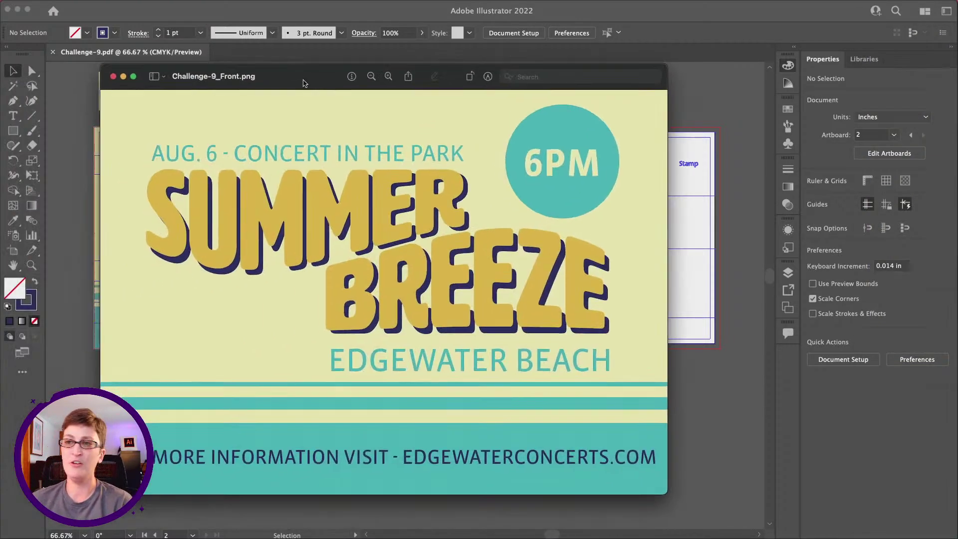
{"action": "left_click_drag", "start_coordinate": [301, 84], "coordinate": [338, 81]}
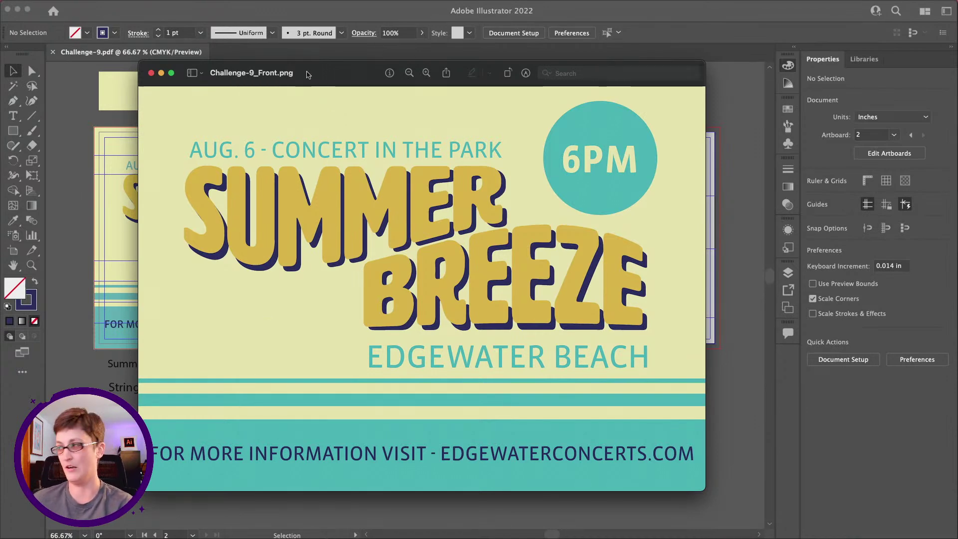
{"action": "key", "text": "super+w"}
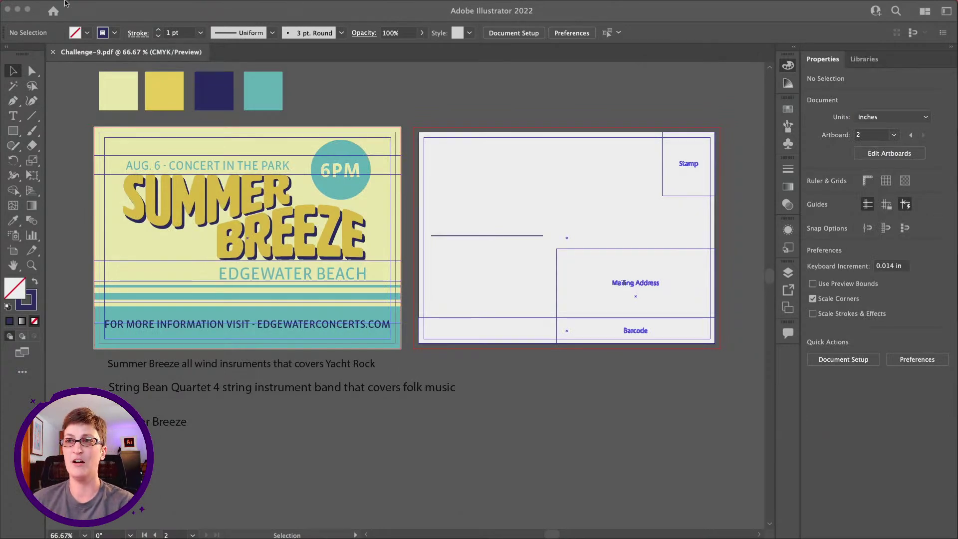
Return to Illustrator and use Export for Screens to export the Front and Back artboards to the Desktop as 1x PNG files
{"action": "mouse_move", "coordinate": [44, 4]}
{"action": "left_click", "coordinate": [99, 79]}
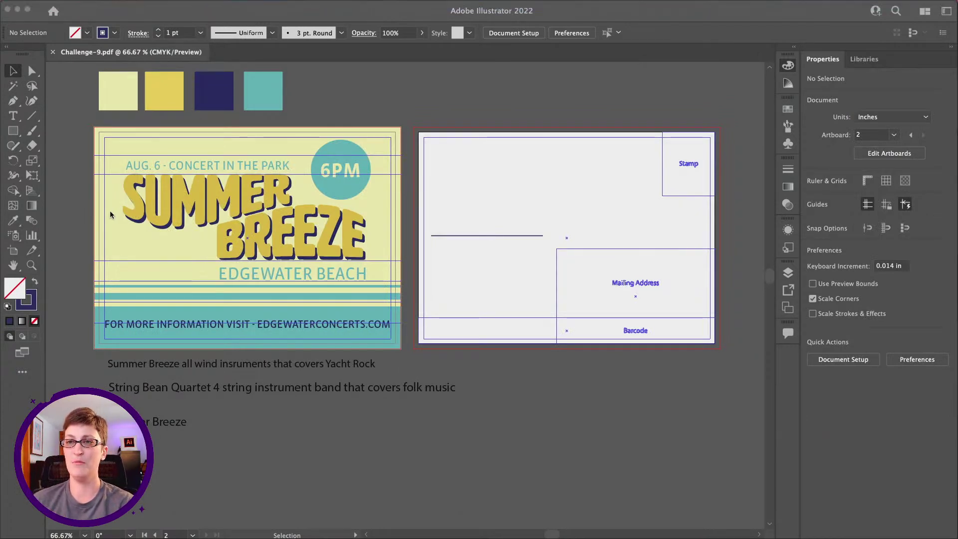
{"action": "left_click", "coordinate": [74, 5]}
{"action": "mouse_move", "coordinate": [149, 207]}
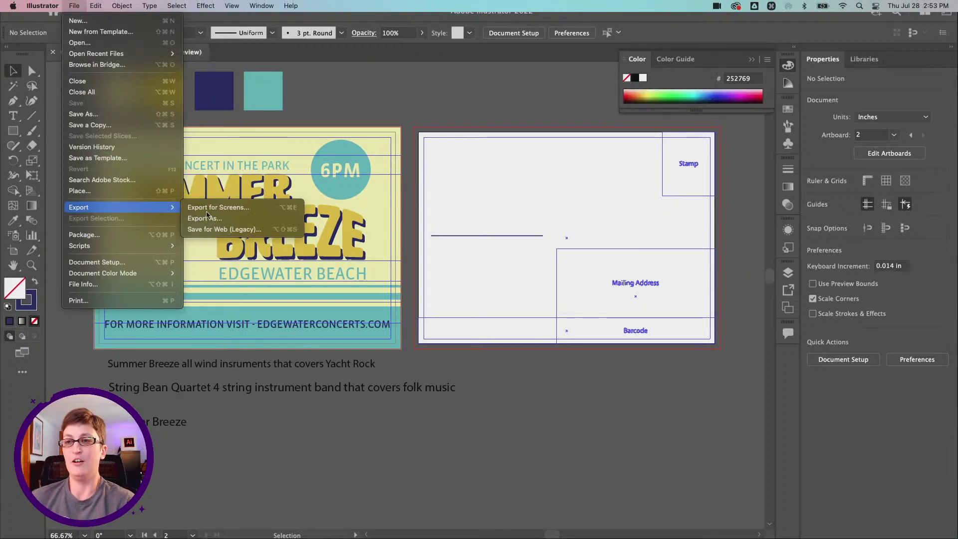
{"action": "left_click", "coordinate": [233, 210]}
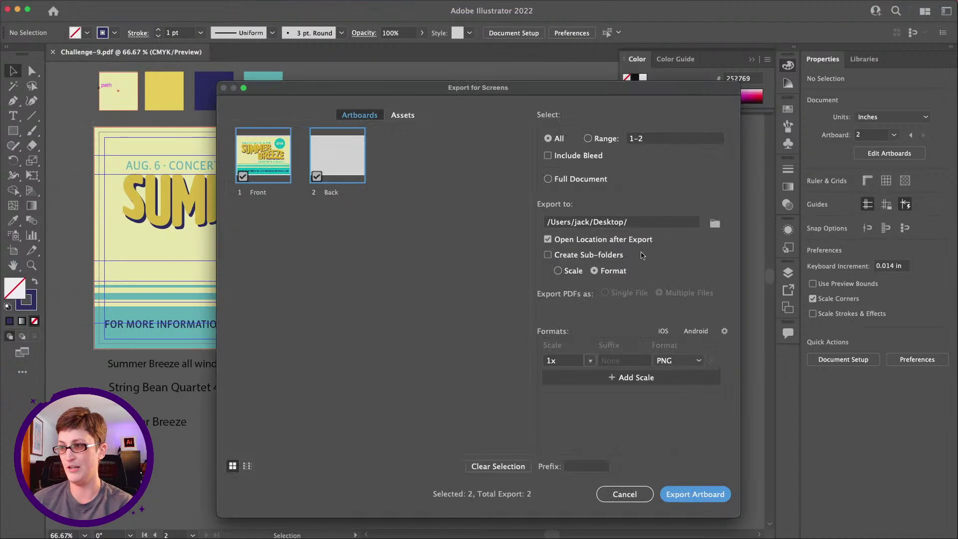
{"action": "left_click", "coordinate": [671, 495]}
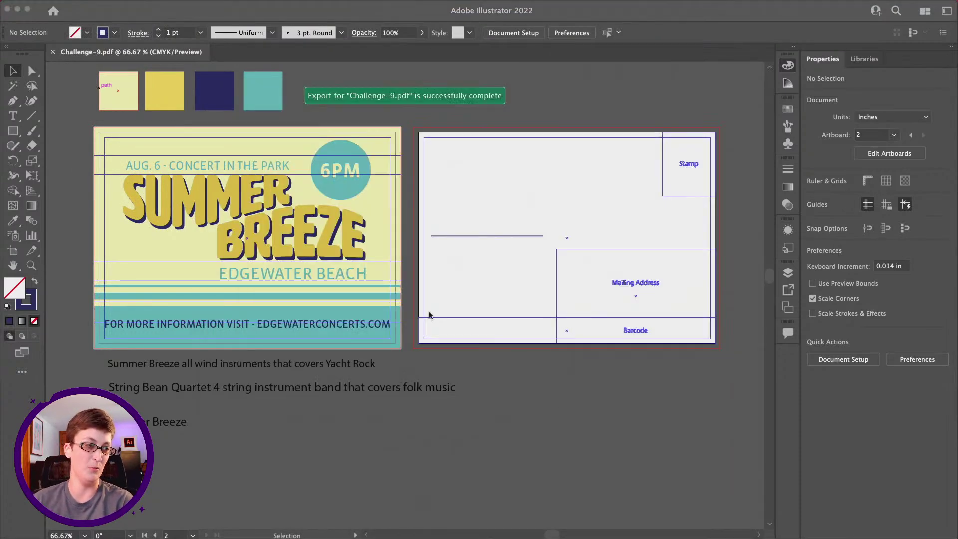
Capture a screenshot of just the postcard's front artboard
{"action": "scroll", "coordinate": [669, 420], "scroll_direction": "left", "scroll_amount": 3}
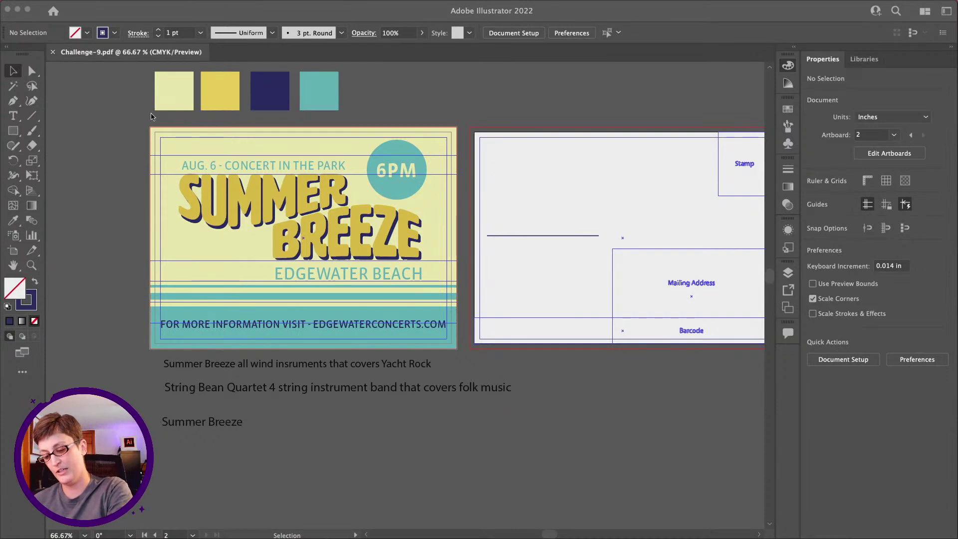
{"action": "key", "text": "shift+super"}
{"action": "key", "text": "shift+super+4"}
{"action": "left_click_drag", "start_coordinate": [144, 122], "coordinate": [464, 357]}
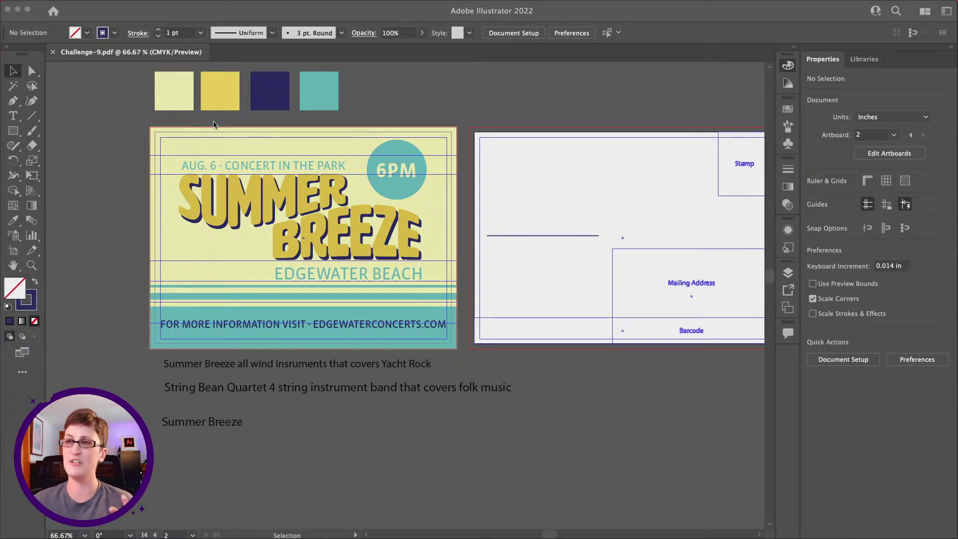
Switch to Discord and look through the artwork posted in the Adobe Illustrator server's challenge channel
{"action": "mouse_move", "coordinate": [106, 3]}
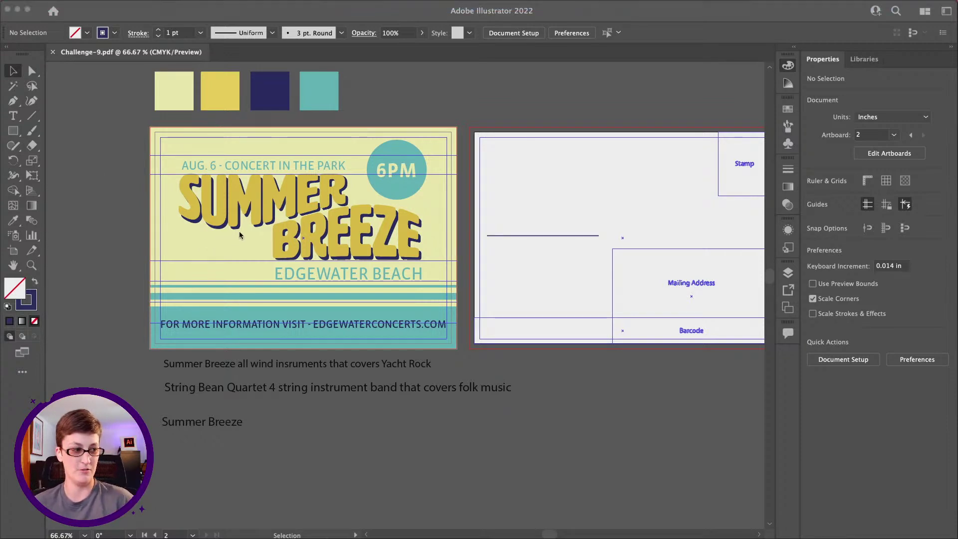
{"action": "mouse_move", "coordinate": [501, 536]}
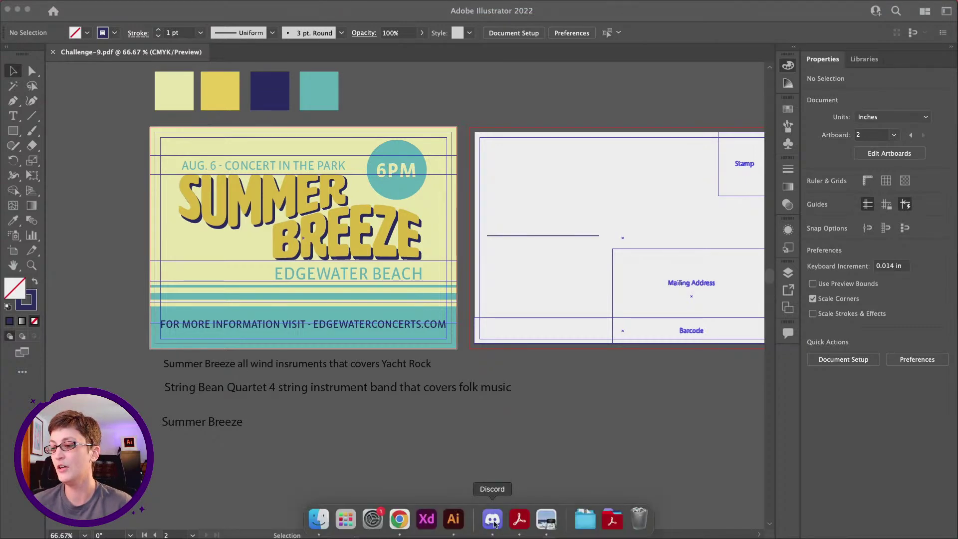
{"action": "left_click", "coordinate": [493, 520]}
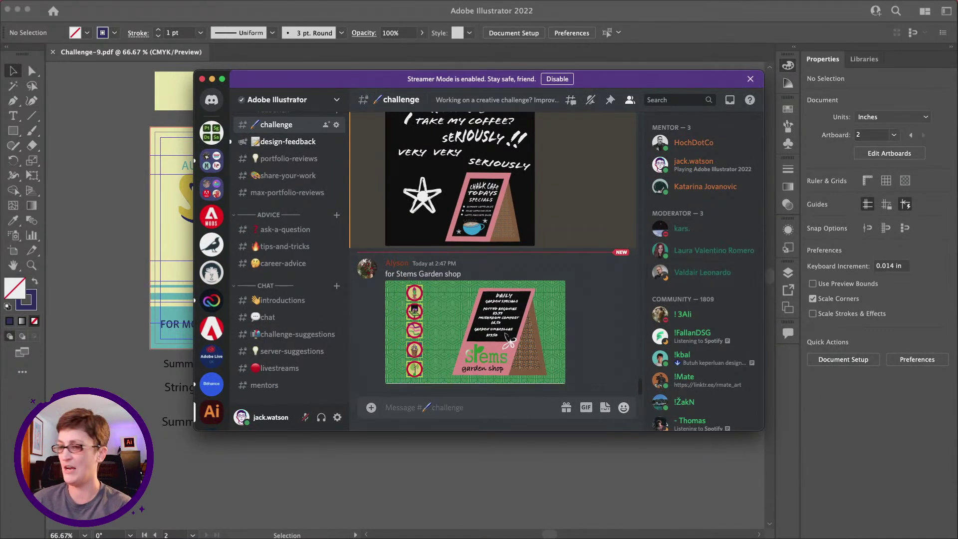
{"action": "scroll", "coordinate": [474, 239], "scroll_direction": "up", "scroll_amount": 2}
{"action": "left_click", "coordinate": [454, 220]}
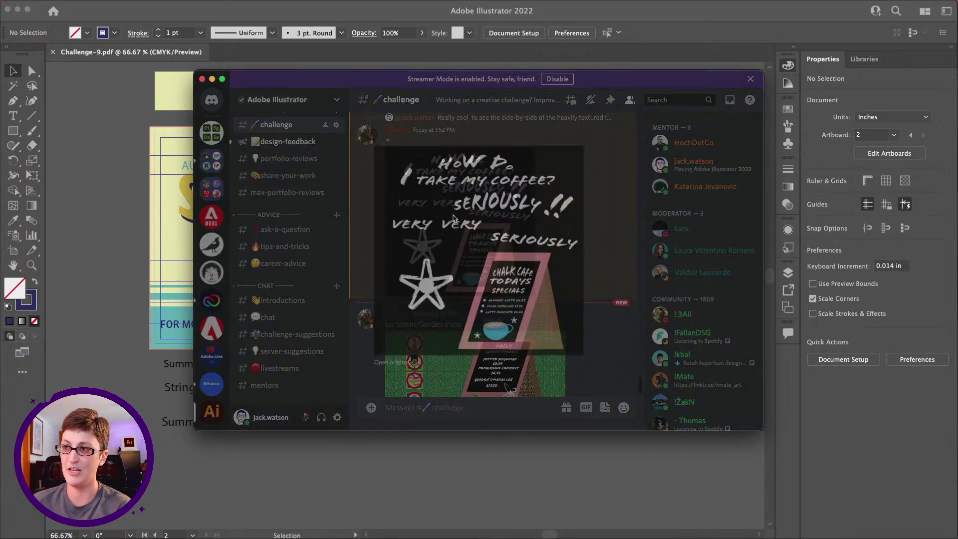
{"action": "left_click", "coordinate": [634, 199]}
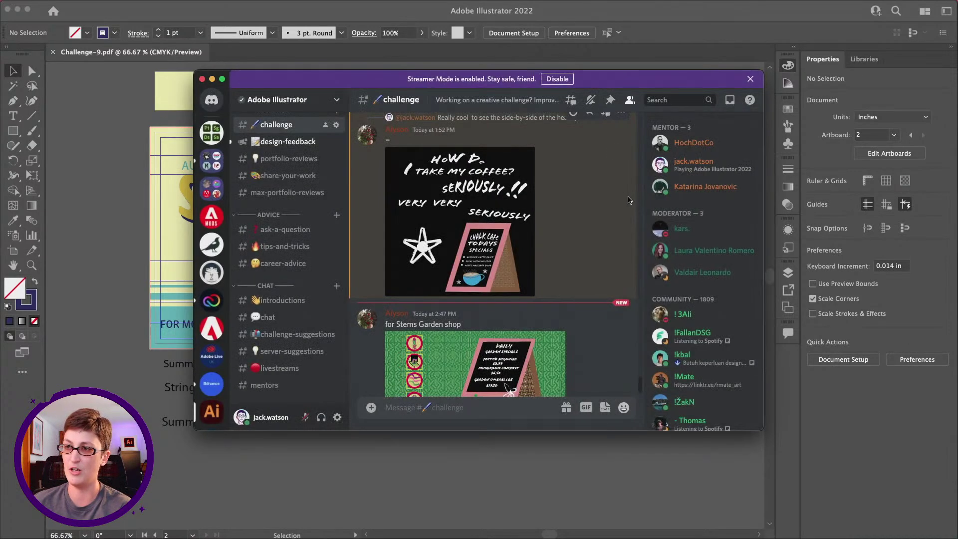
{"action": "scroll", "coordinate": [578, 218], "scroll_direction": "up", "scroll_amount": 3}
{"action": "scroll", "coordinate": [574, 215], "scroll_direction": "up", "scroll_amount": 3}
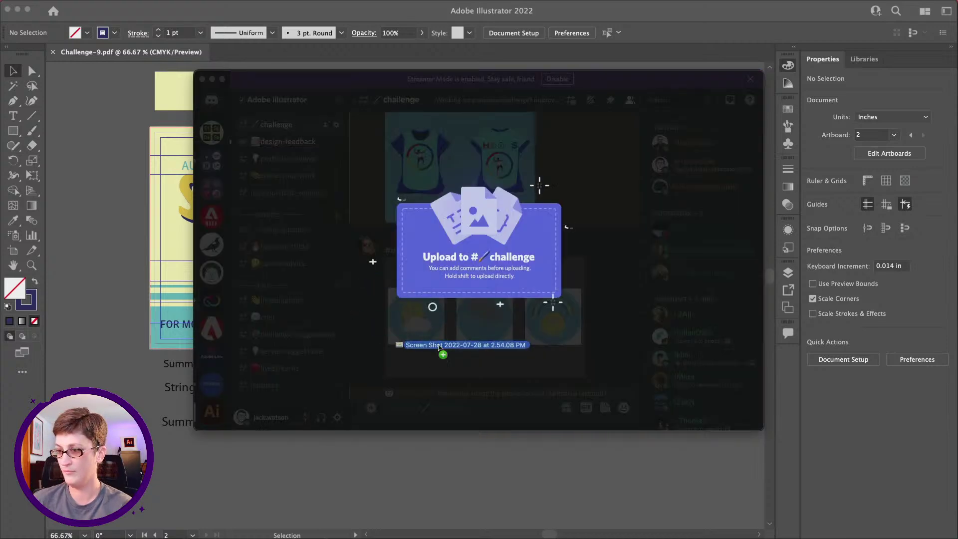
Upload the postcard screenshot to the challenge channel and post it without a comment
{"action": "left_click_drag", "start_coordinate": [441, 351], "coordinate": [460, 397]}
{"action": "key", "text": "Return"}
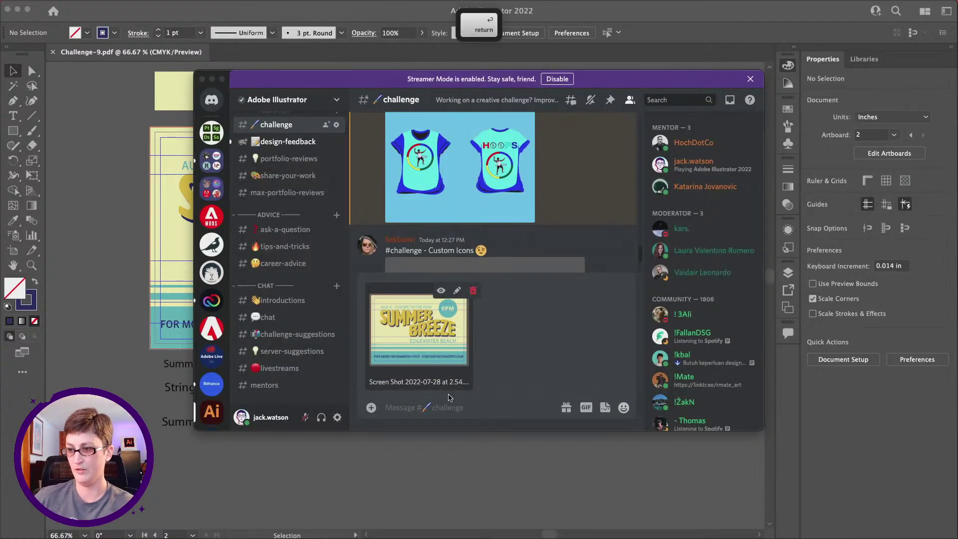
{"action": "left_click", "coordinate": [459, 398]}
{"action": "key", "text": "Return"}
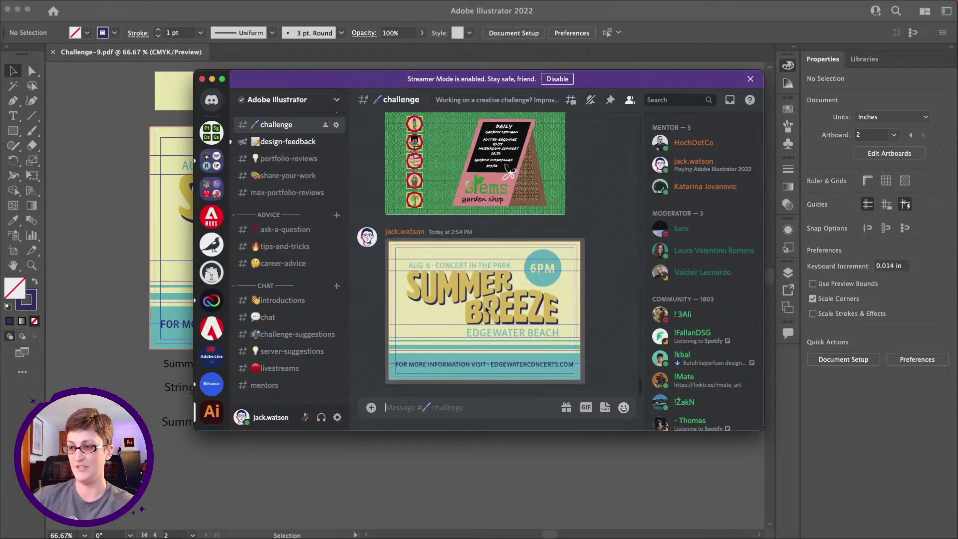